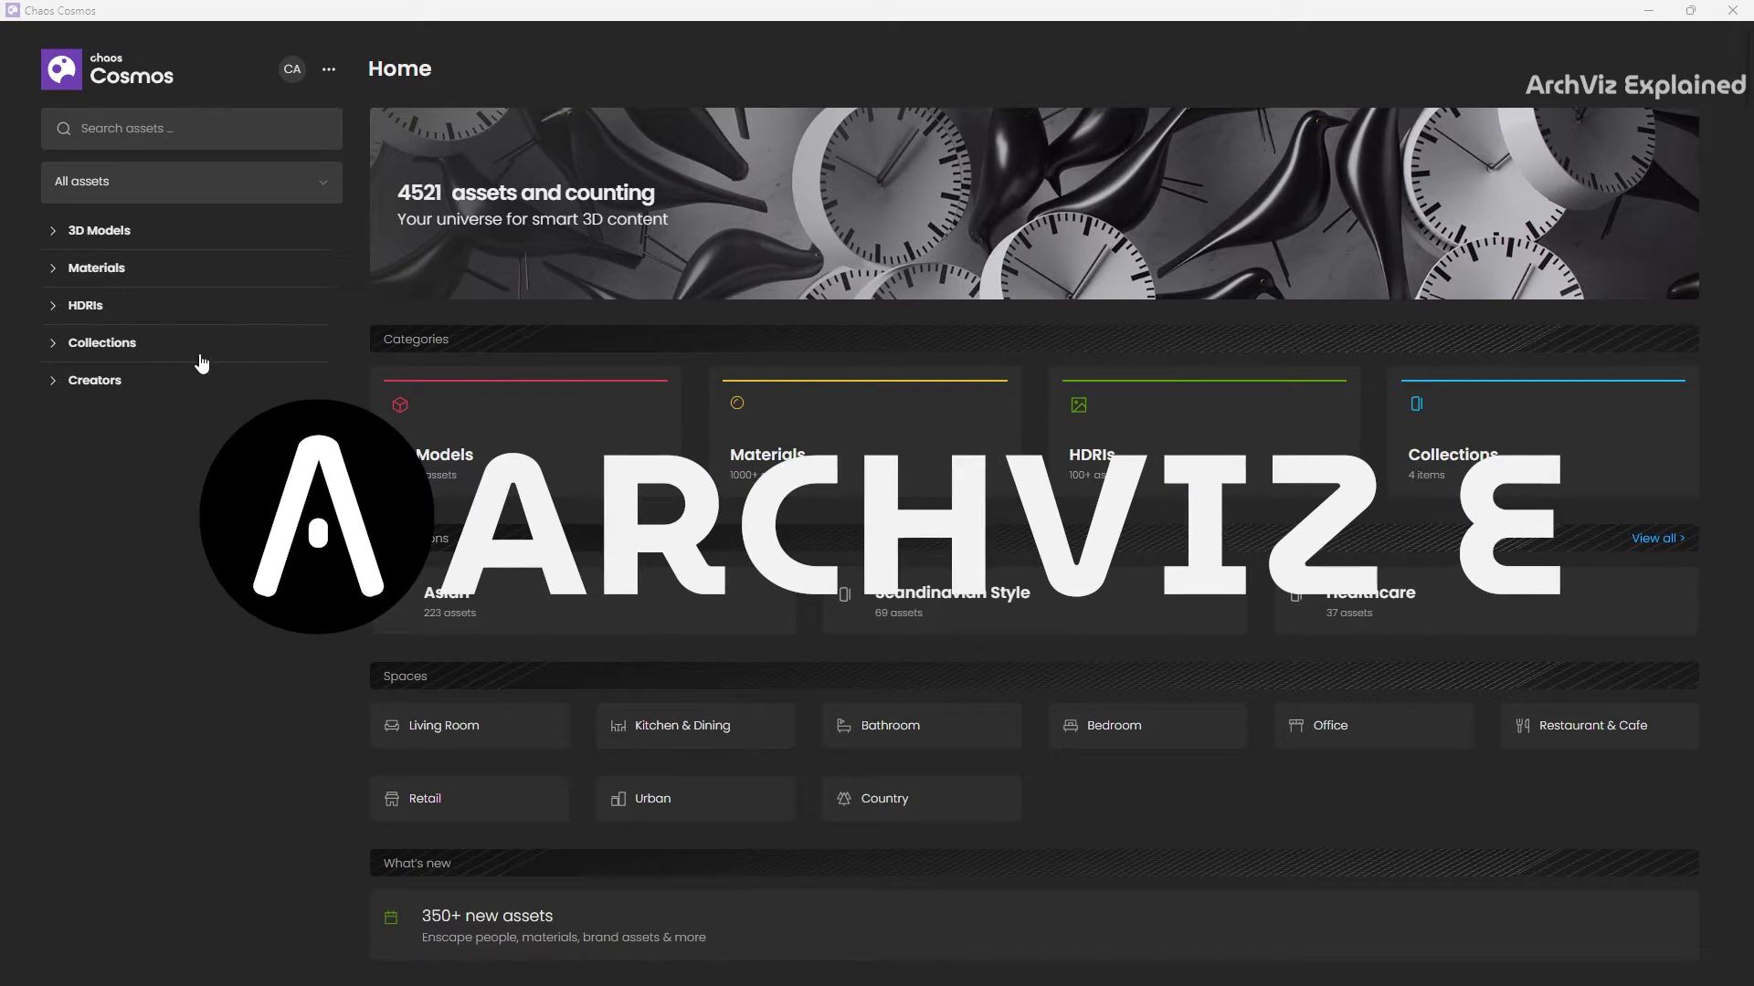
# Browse the 3D Models categories People > Sitting and Vehicles > Cars
pyautogui.click(99, 231)
pyautogui.click(117, 399)
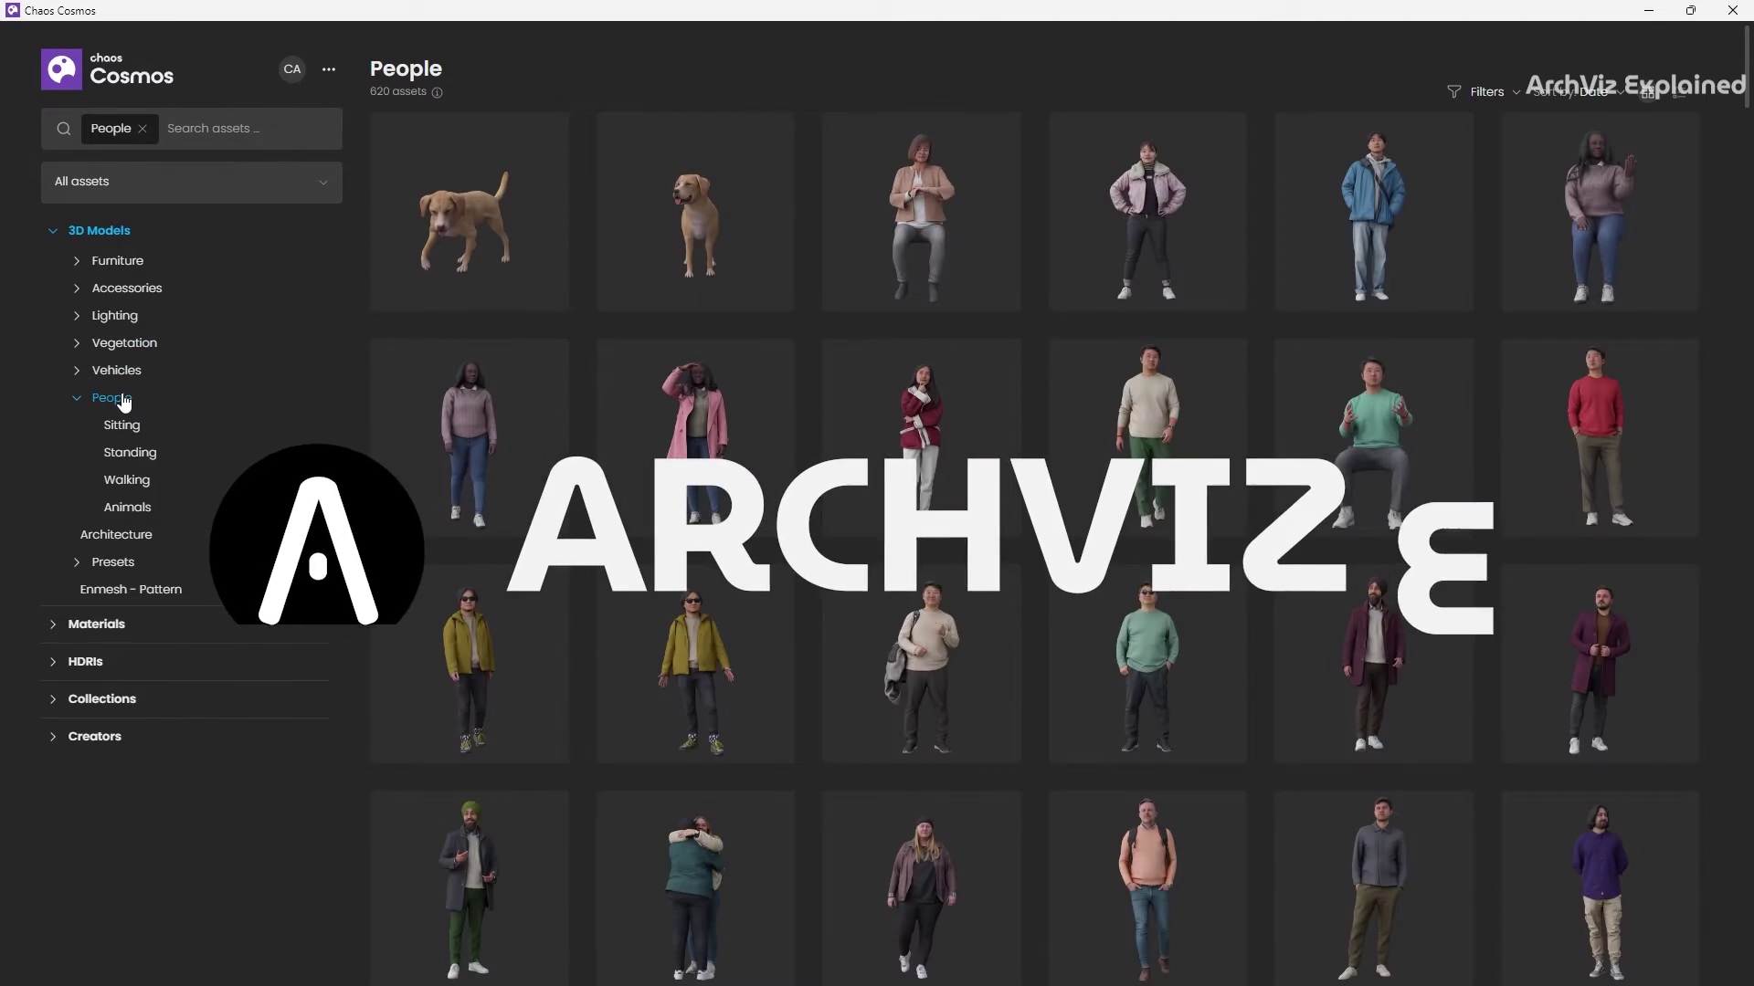
pyautogui.click(123, 428)
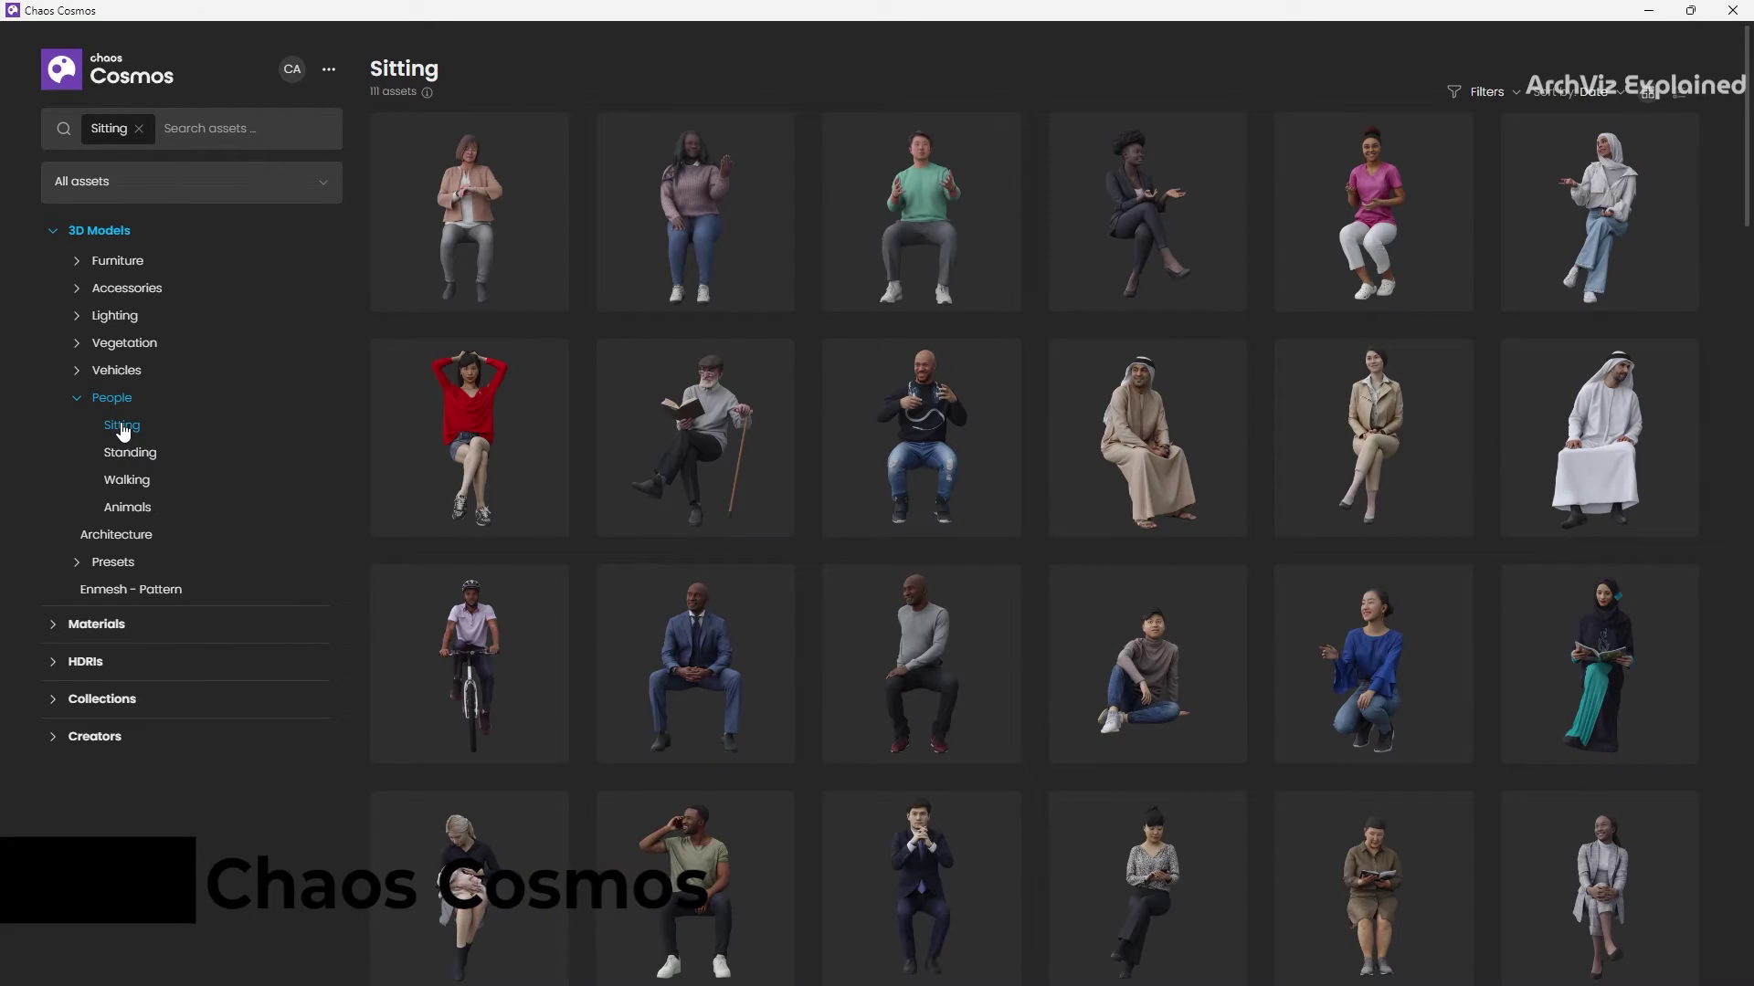
pyautogui.click(122, 374)
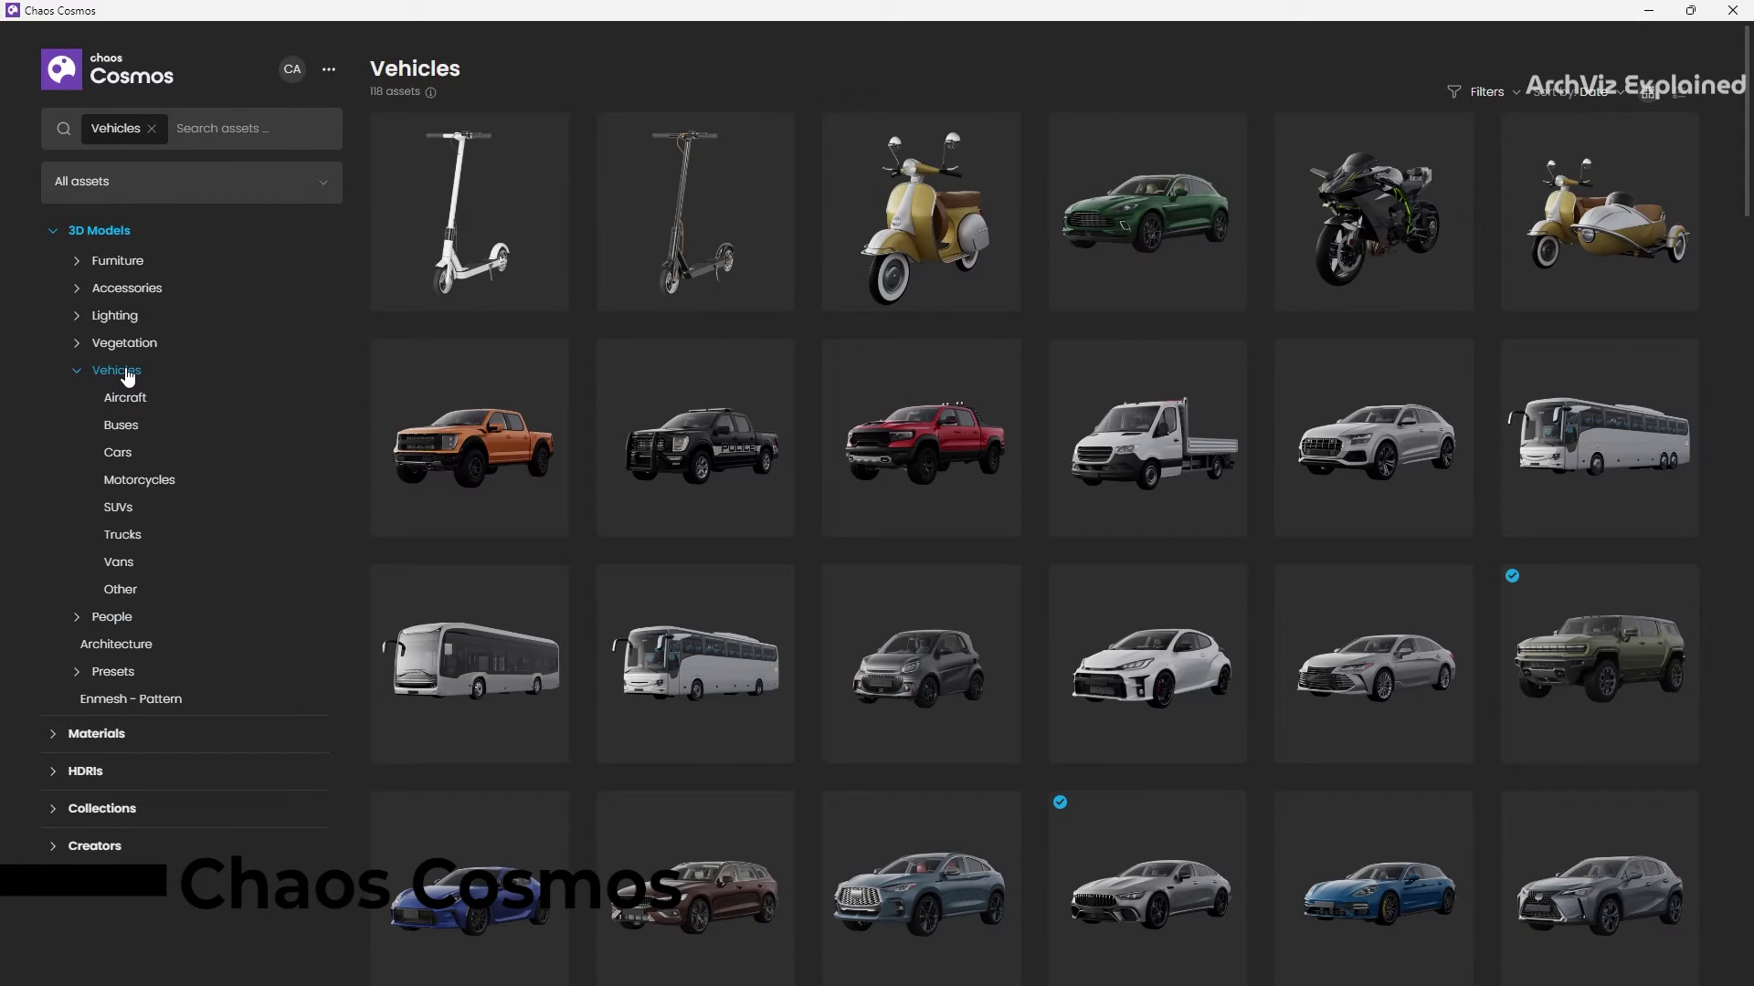
pyautogui.click(123, 453)
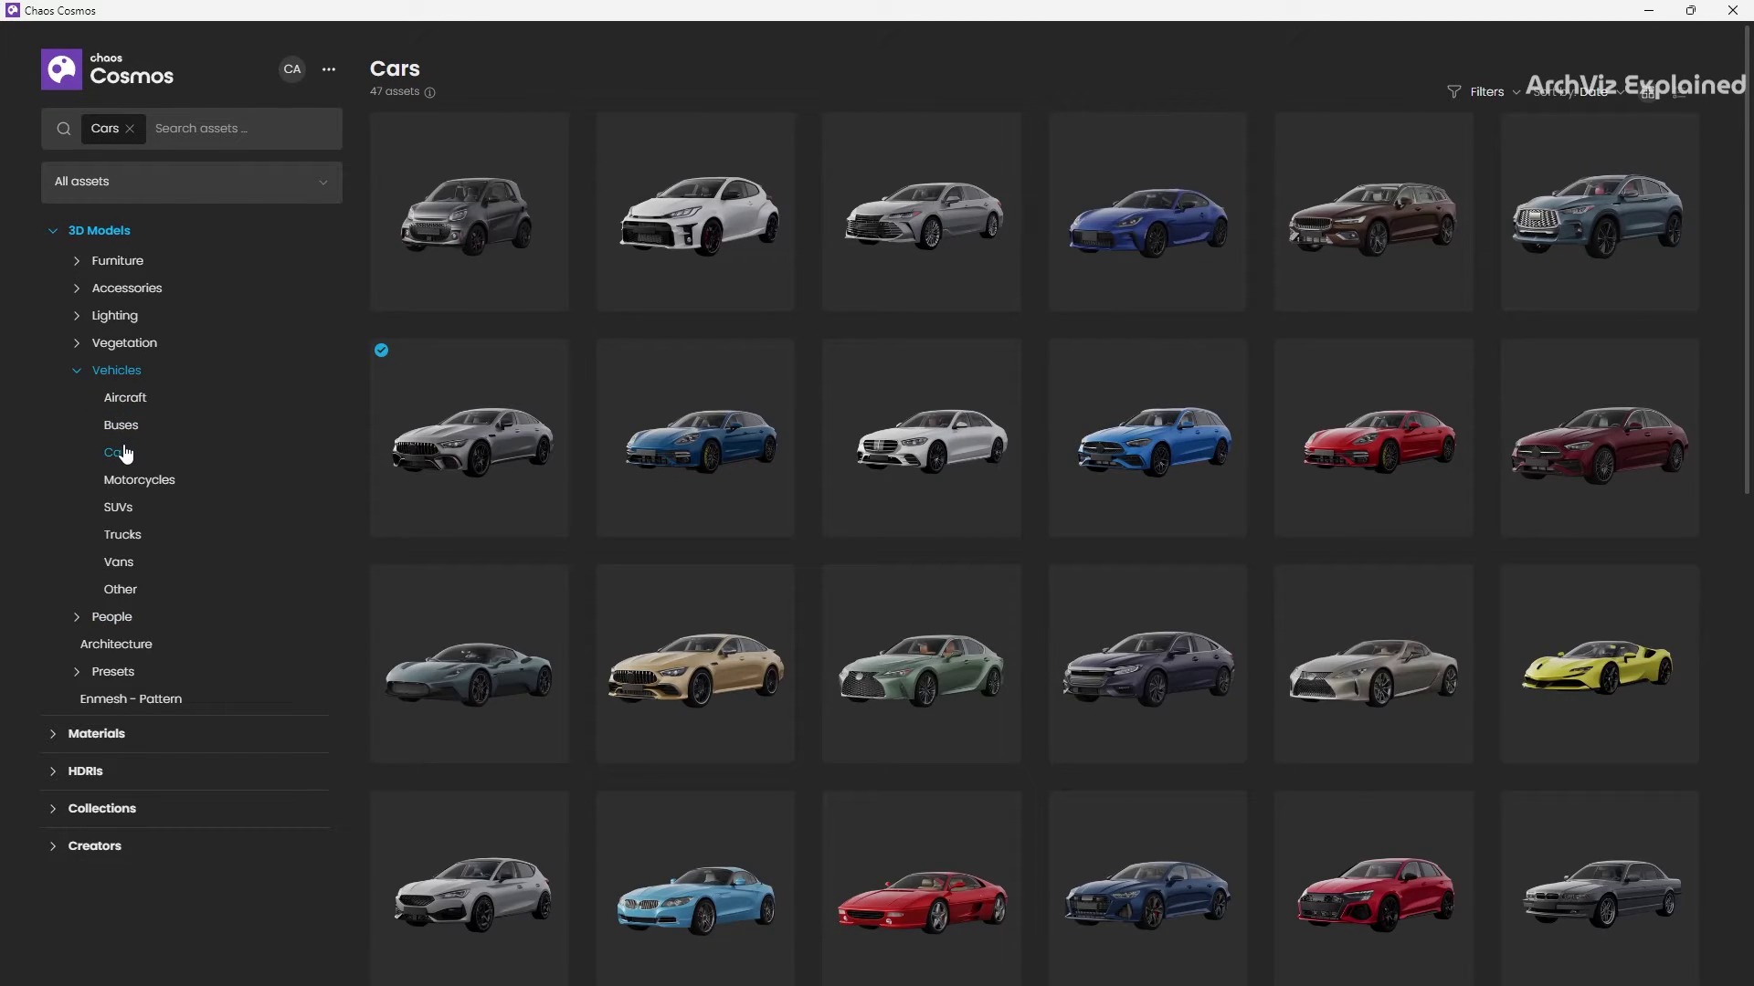
# Browse the Bricks and Metal materials, then the HDRIs category
pyautogui.click(116, 734)
pyautogui.click(98, 303)
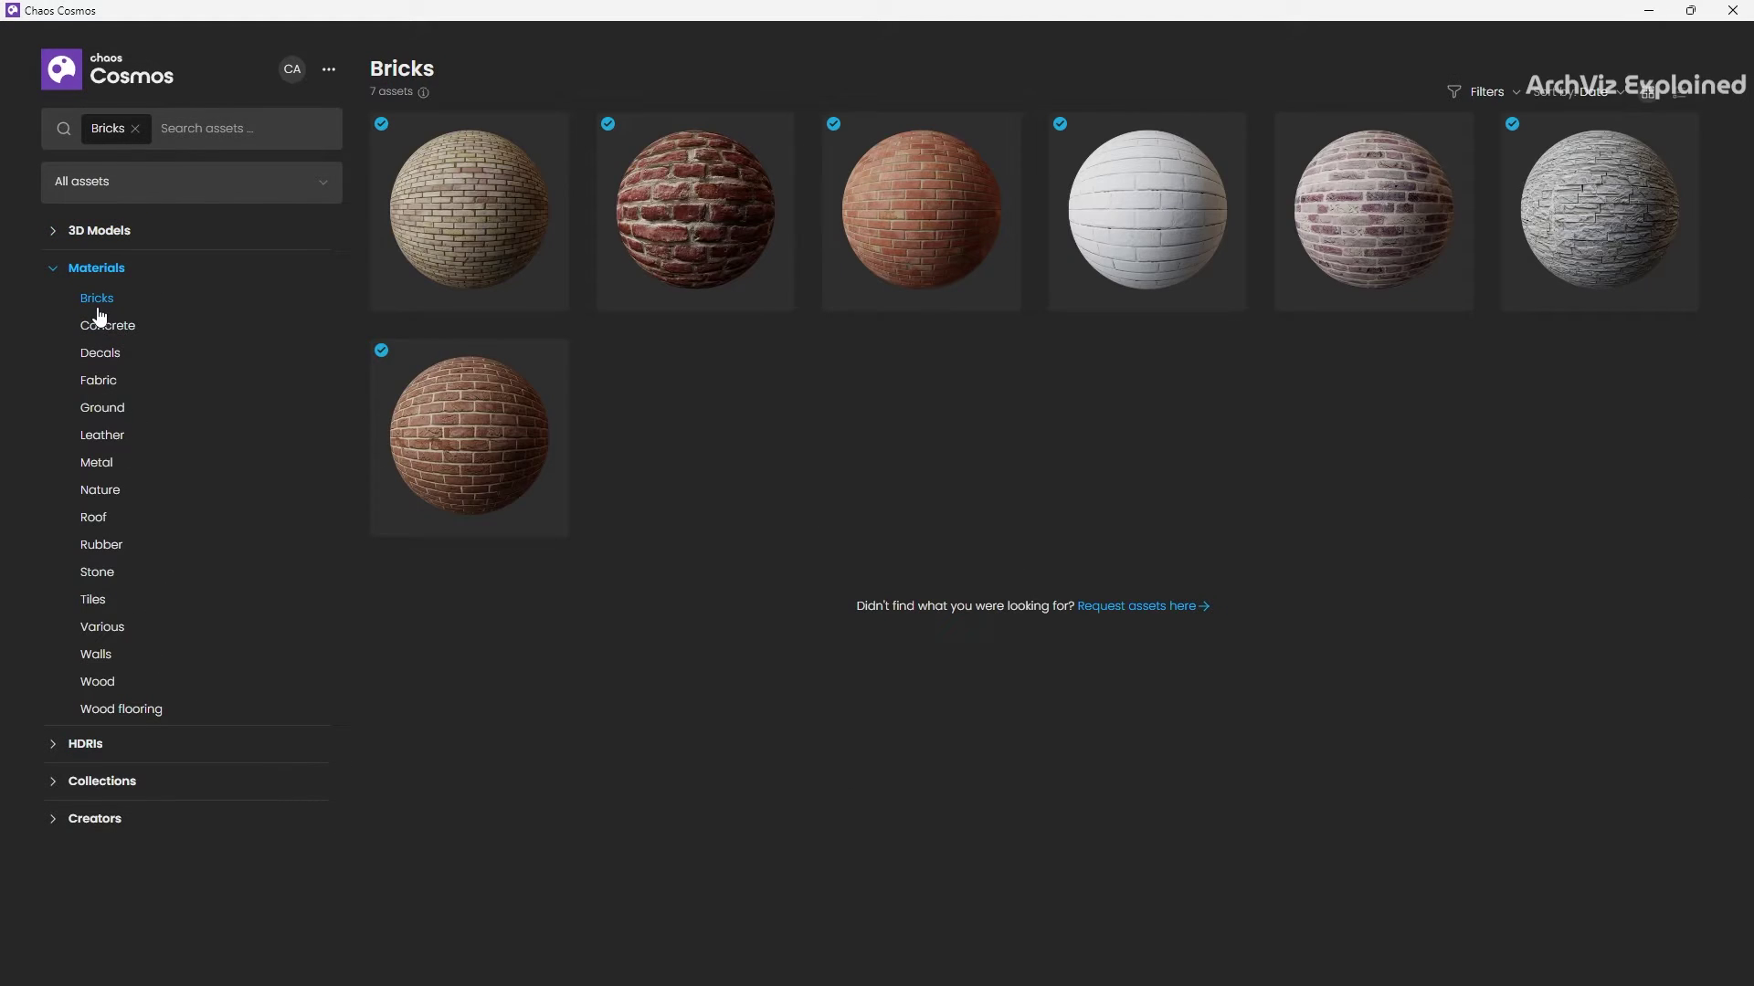
pyautogui.click(110, 466)
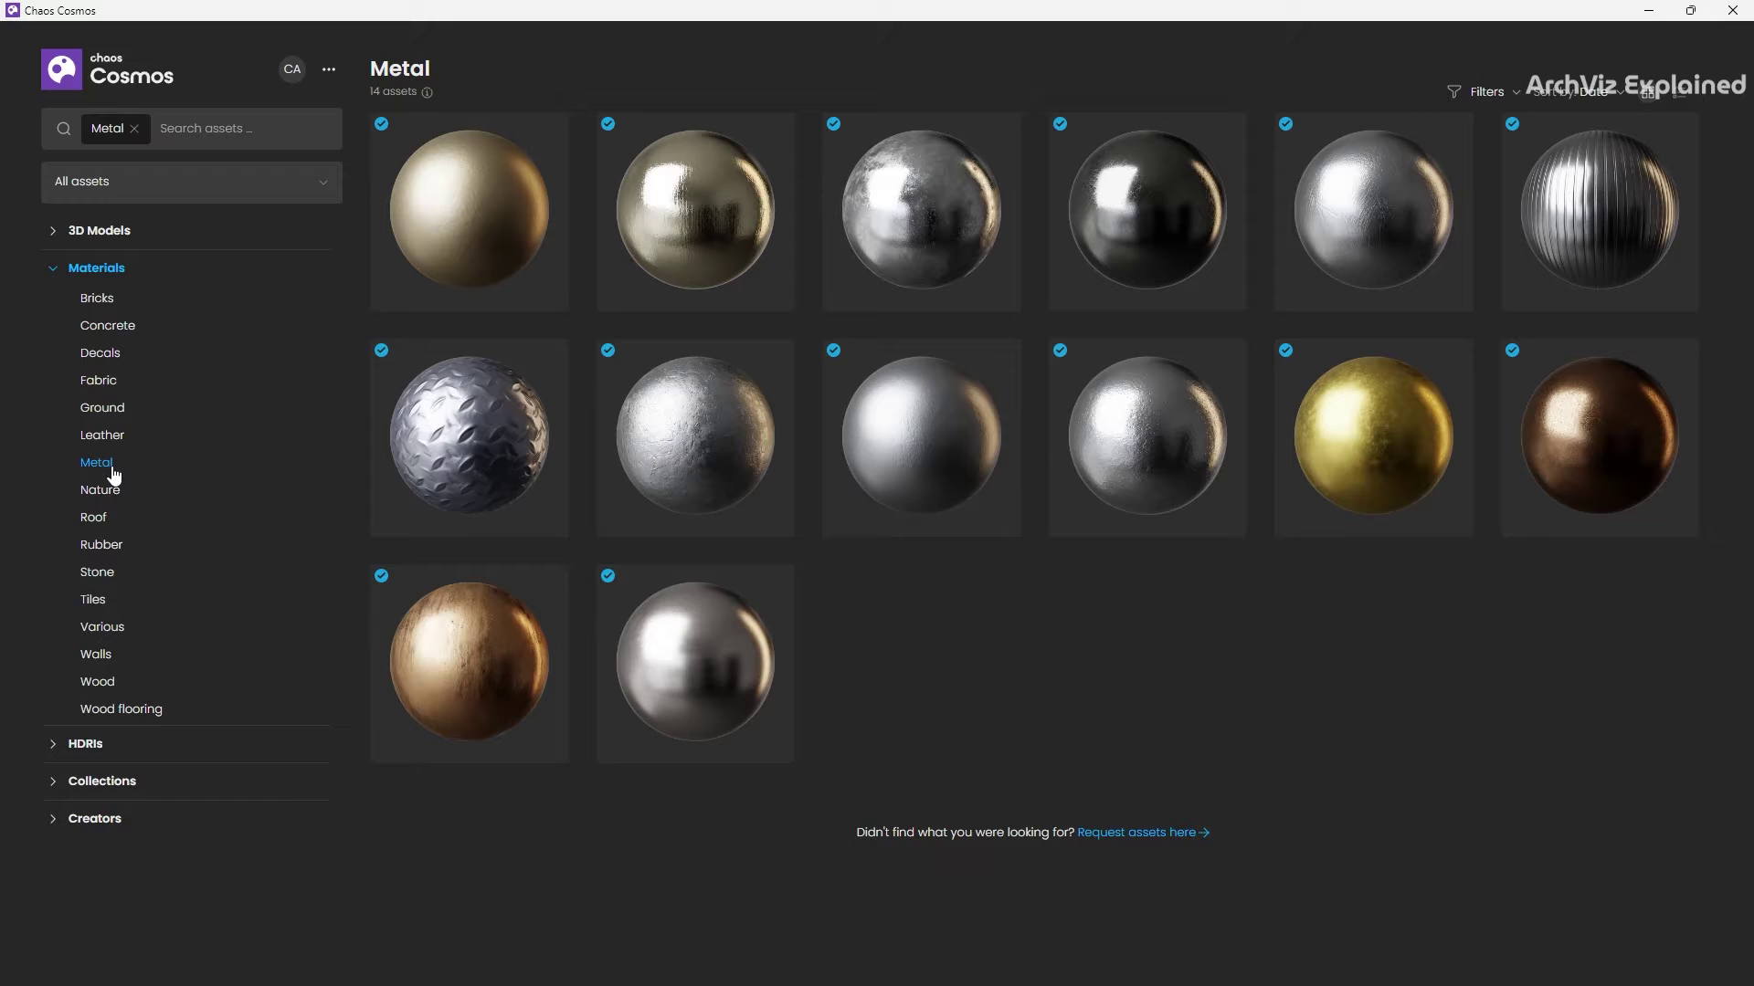
pyautogui.click(84, 743)
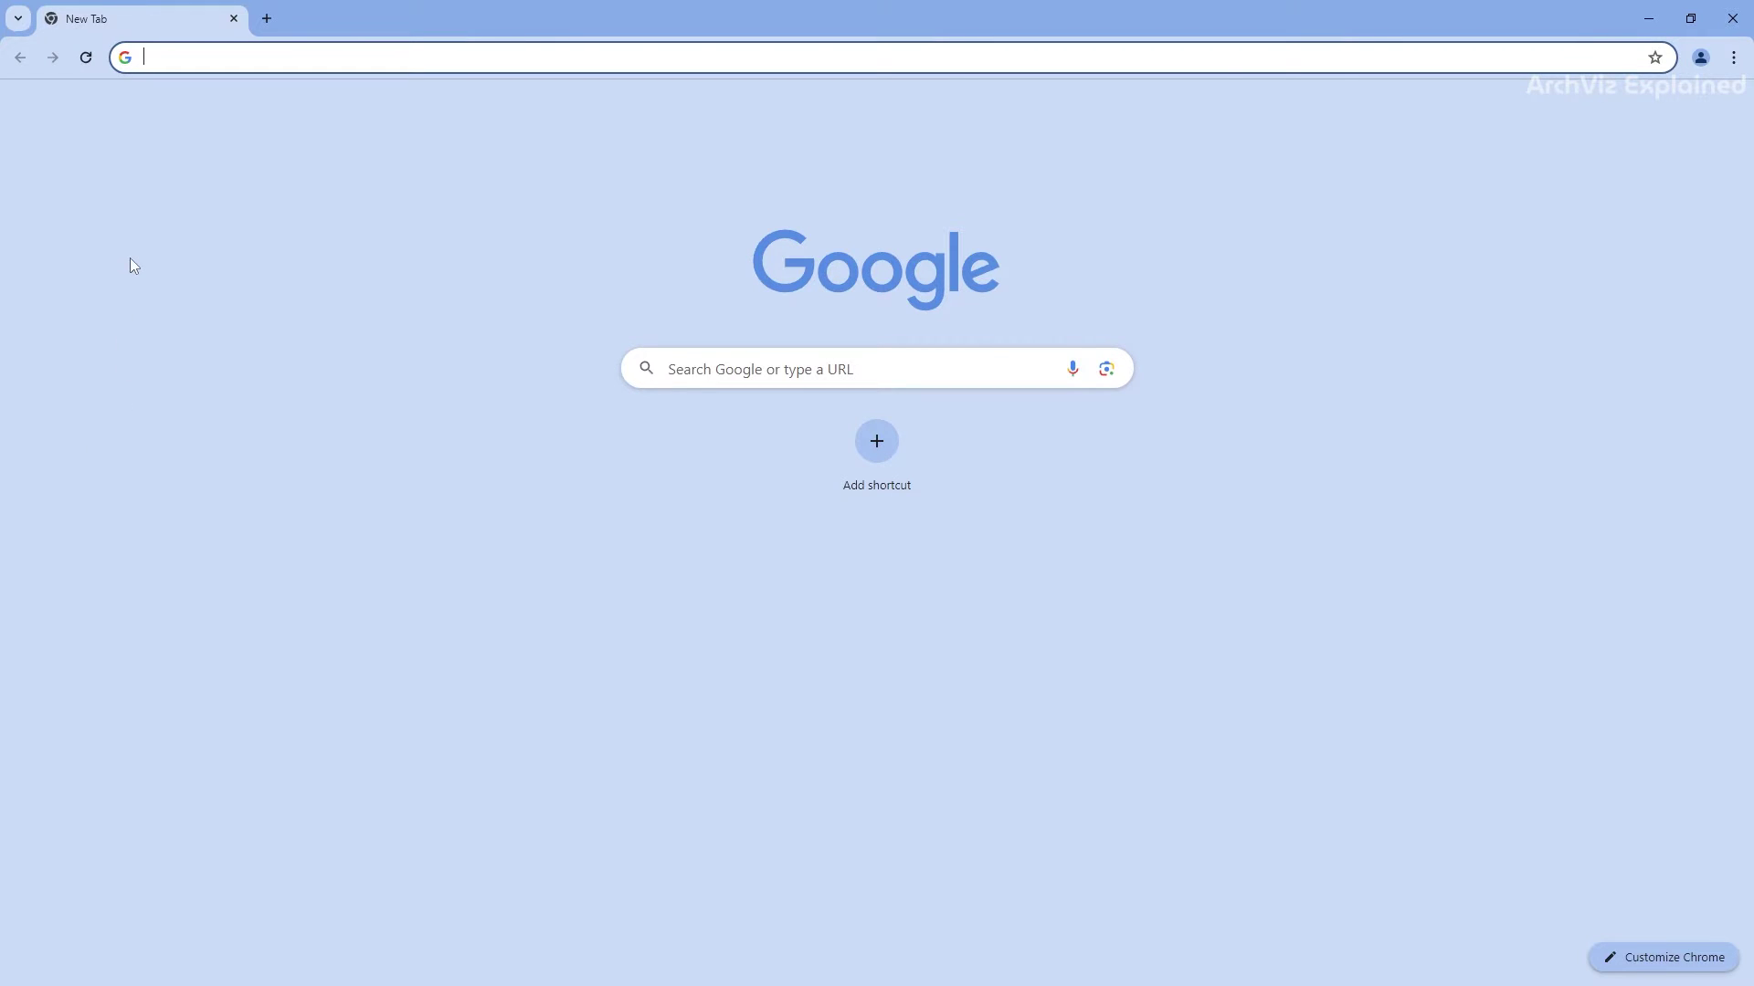
# Load cosmos.chaos.com's 3D Models catalogue, then open the Cosmos browser from 3ds Max
pyautogui.write('cosmo')
pyautogui.press('Return')
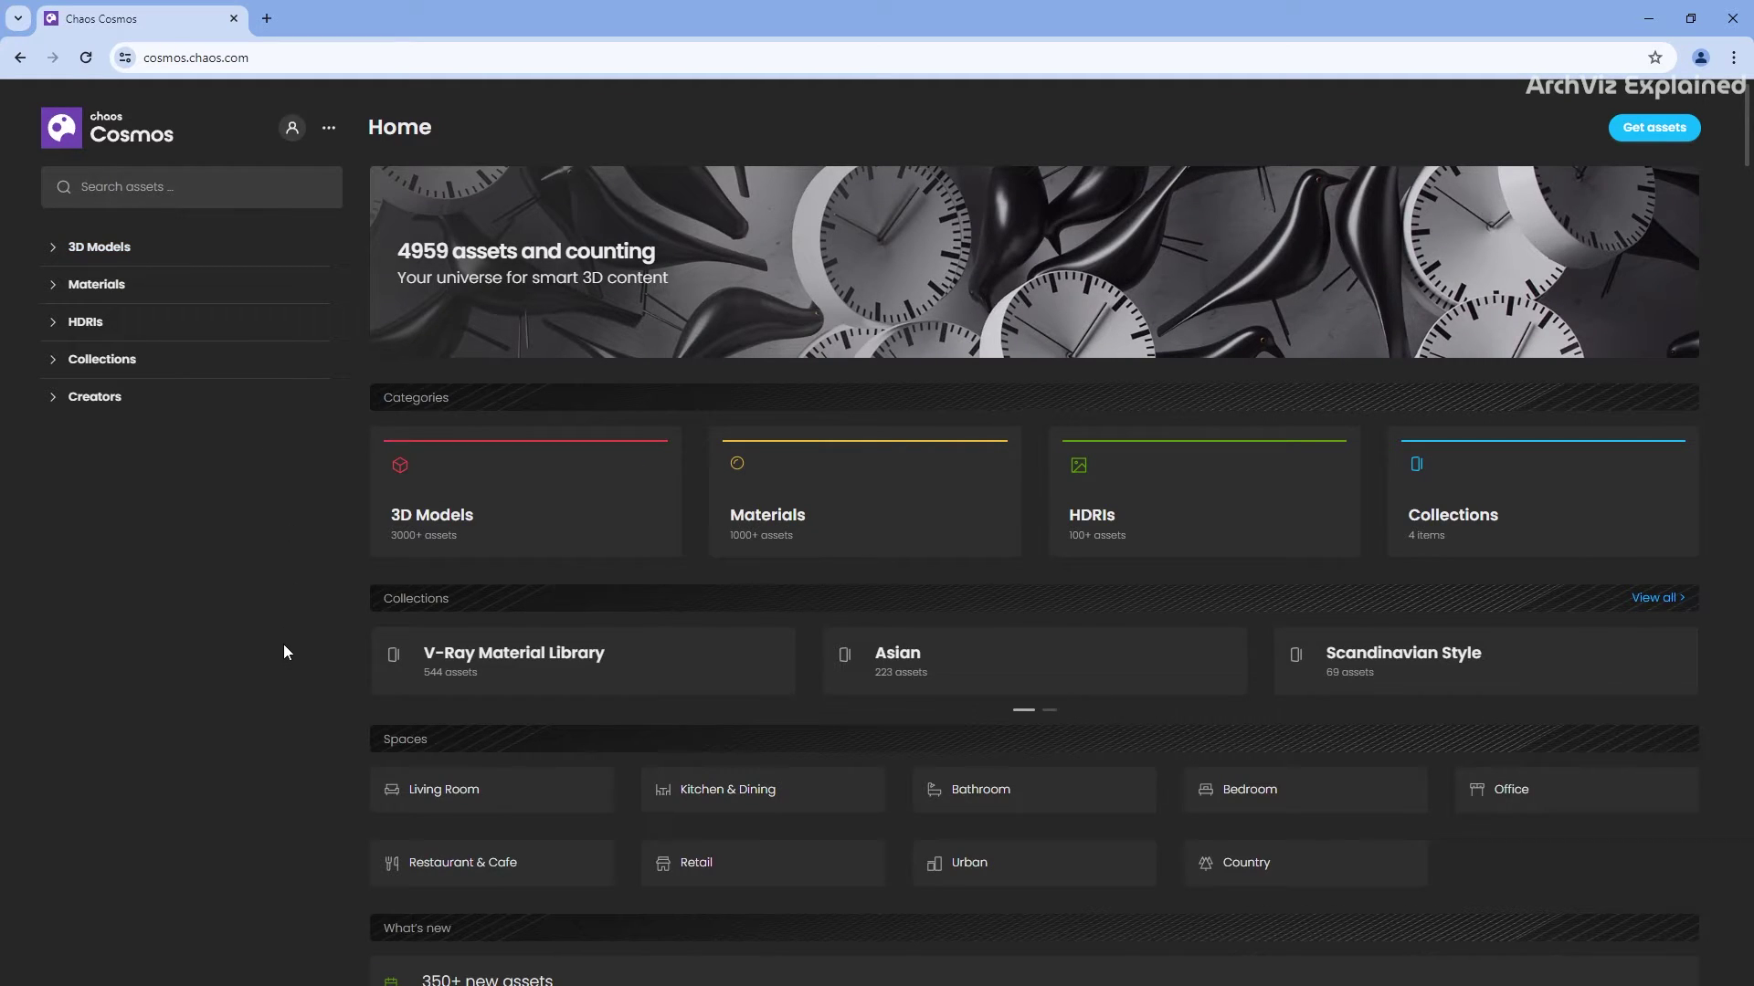
pyautogui.click(420, 546)
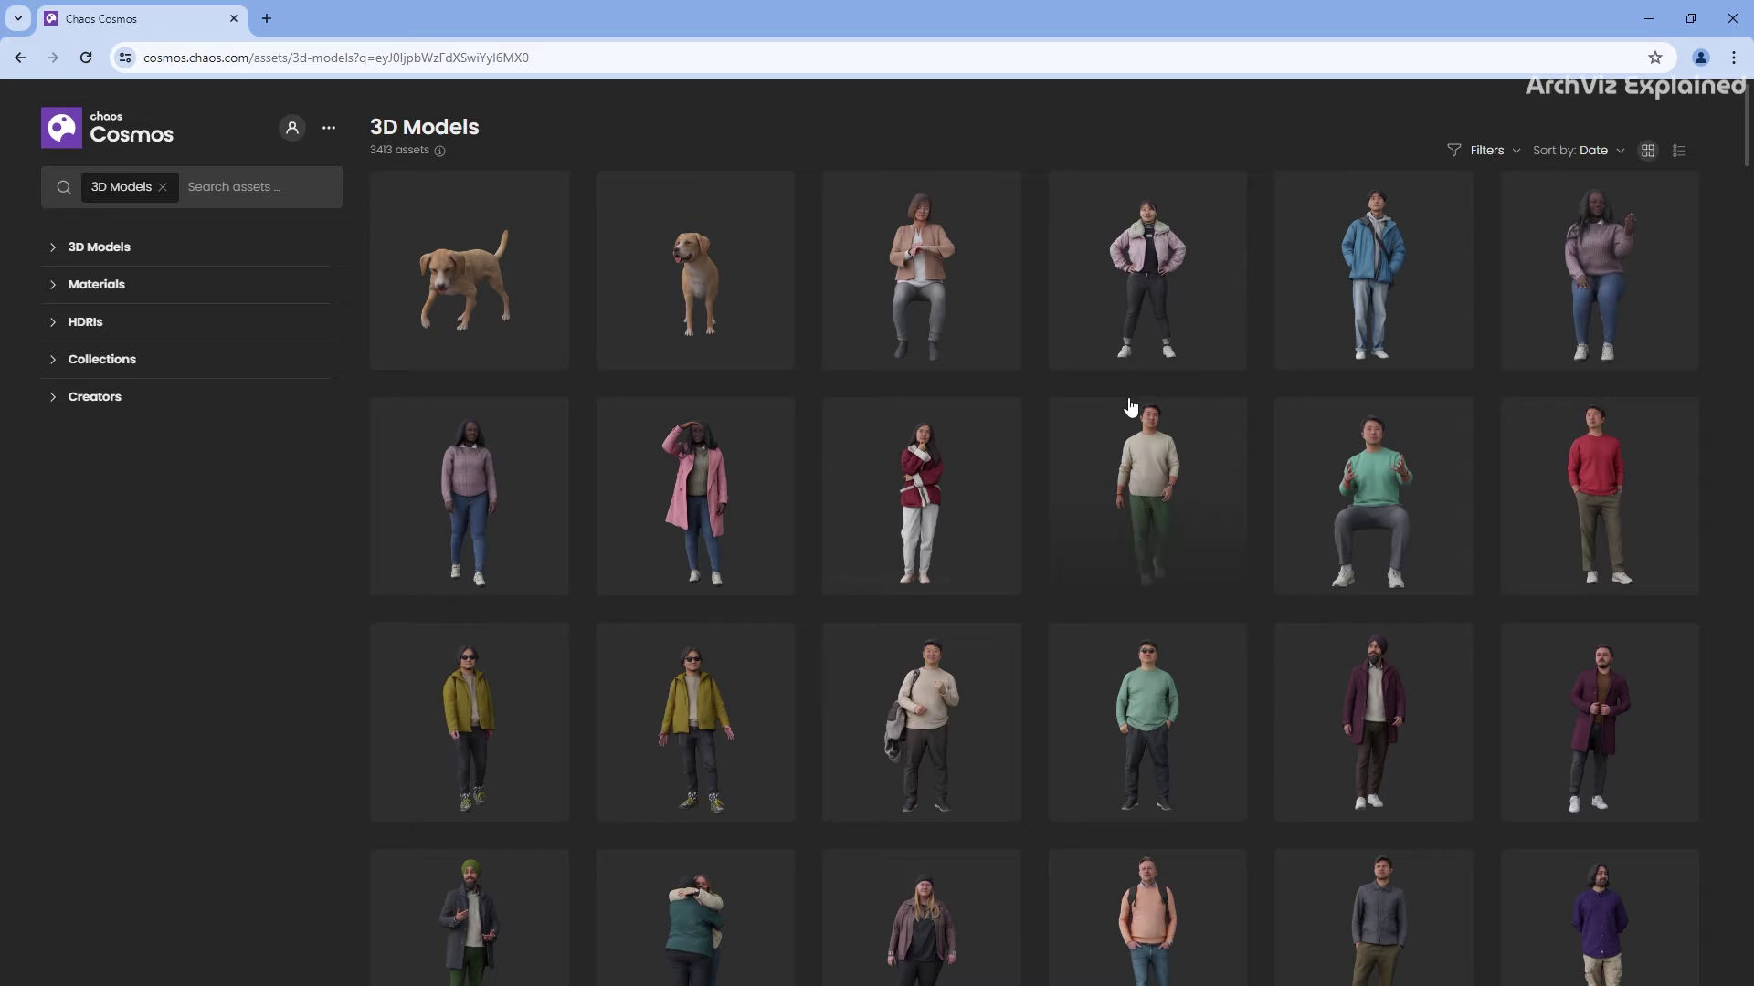
pyautogui.click(1649, 18)
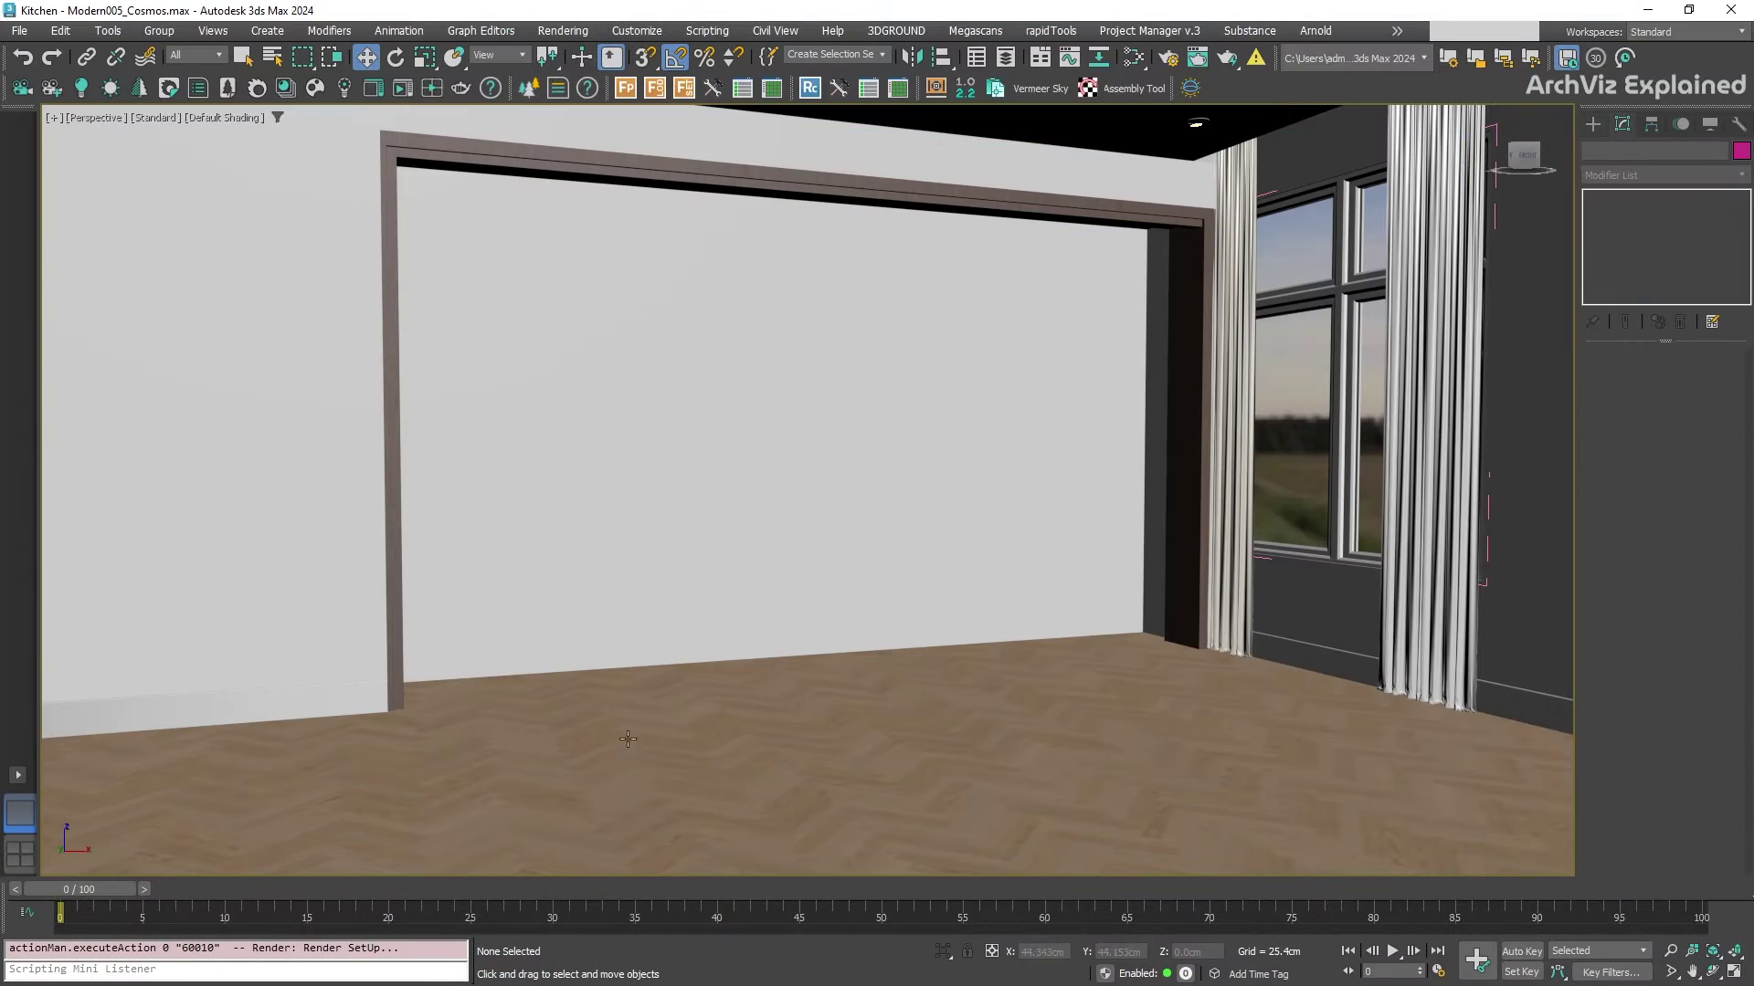
pyautogui.click(316, 89)
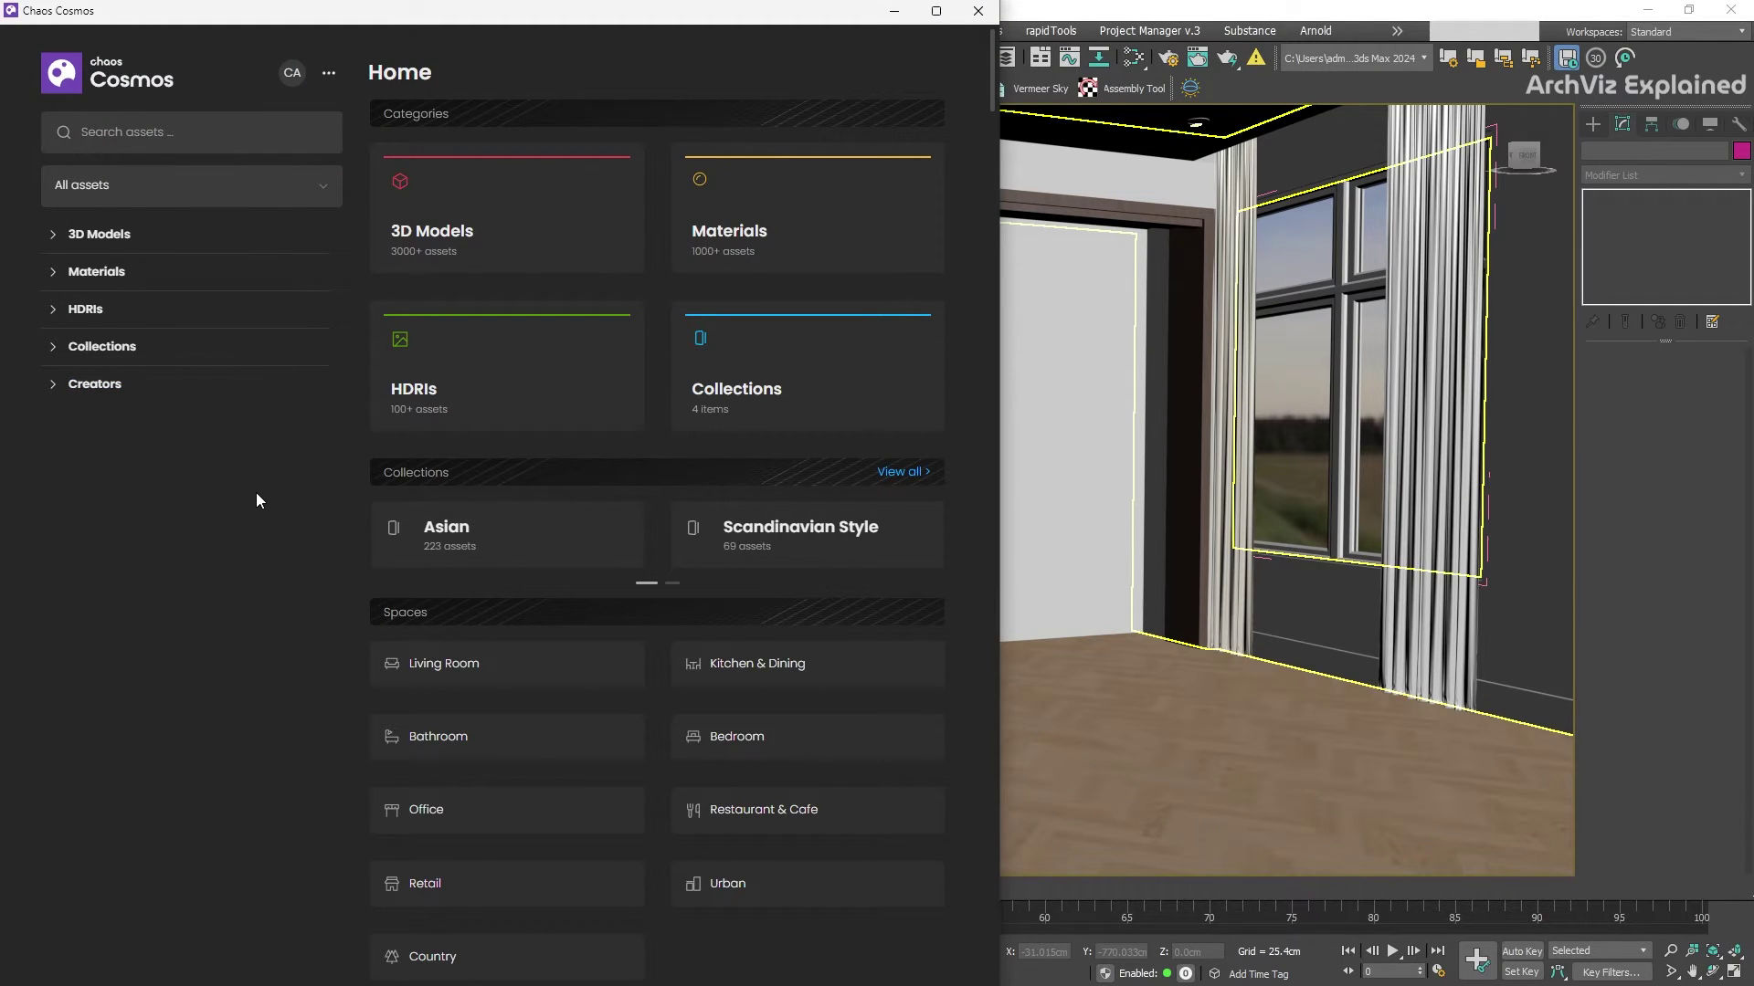
# Search the Cosmos asset library for 'kitchen cabinets', listing 12 results
pyautogui.click(134, 128)
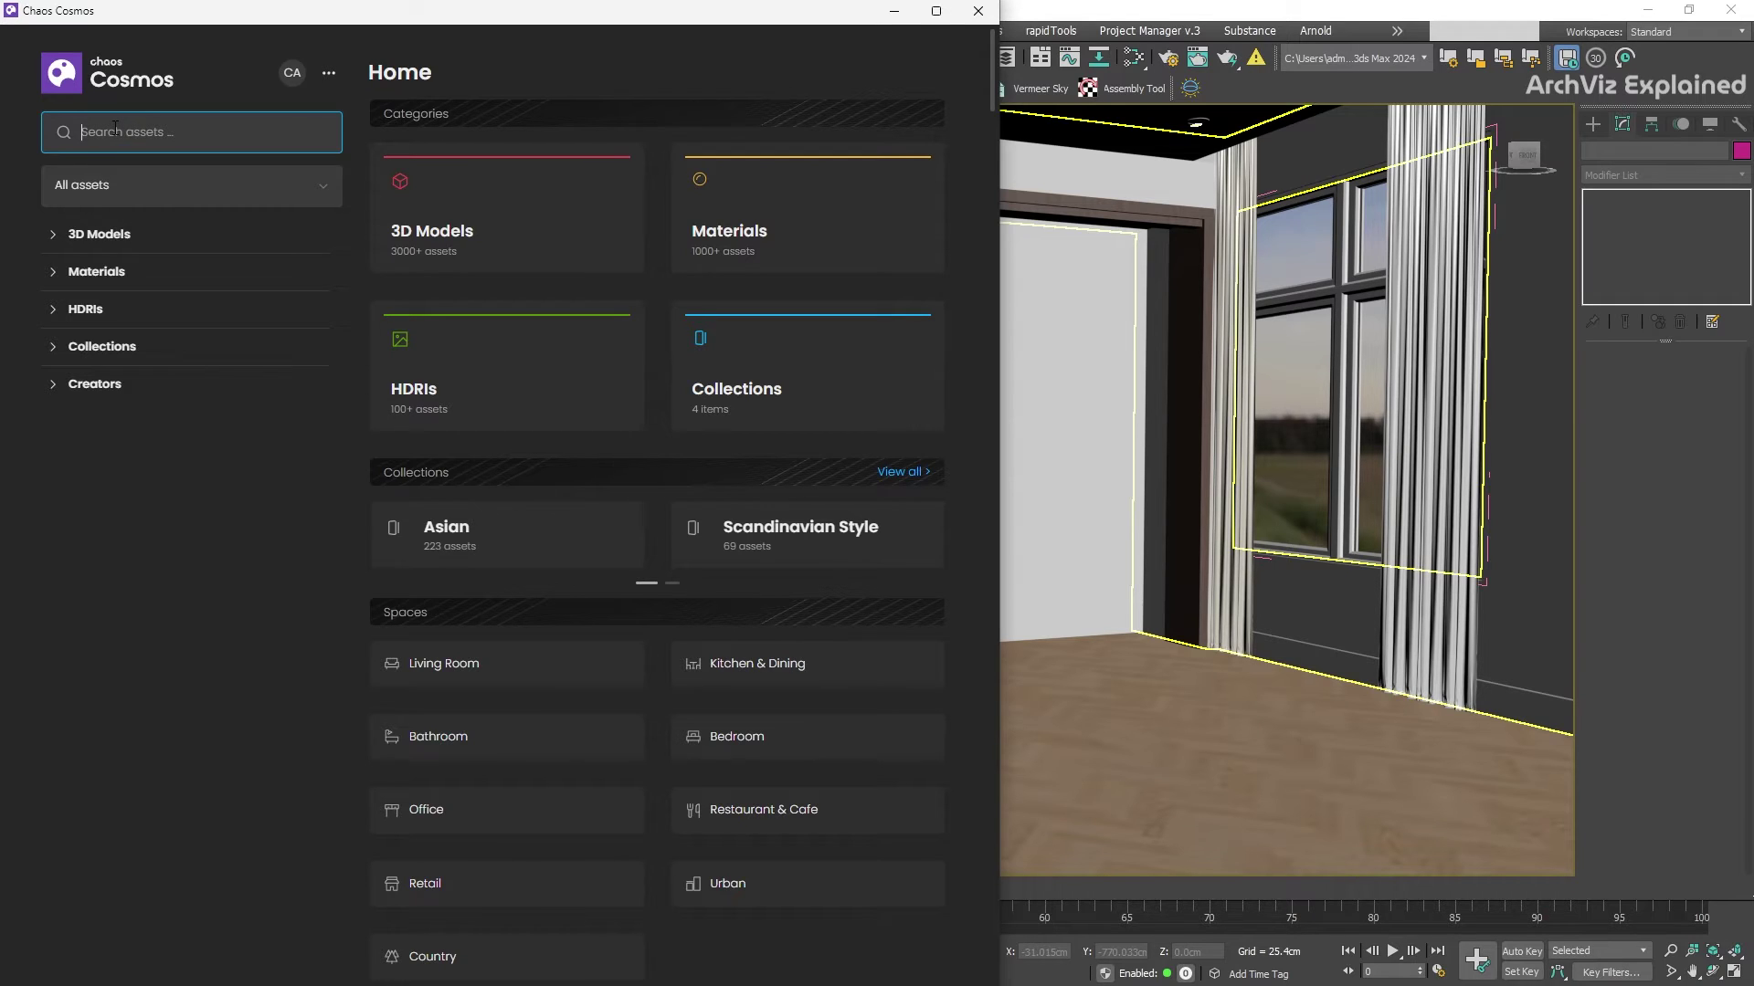
pyautogui.click(115, 129)
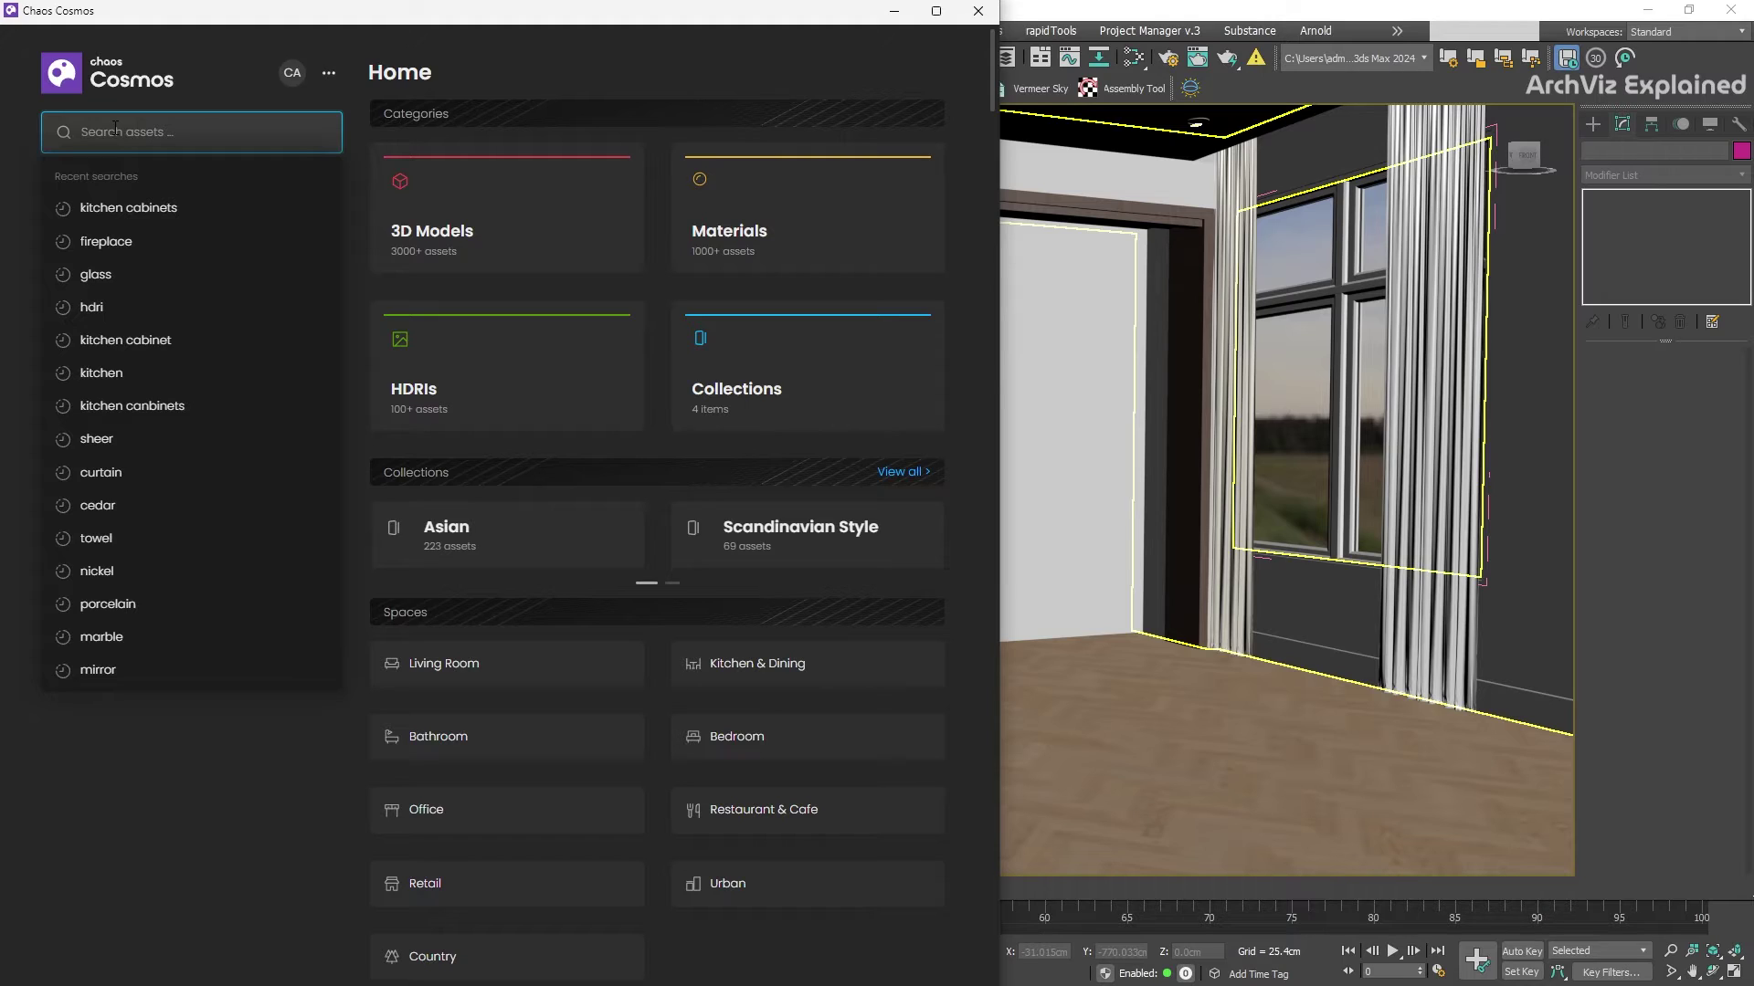
pyautogui.write('ki')
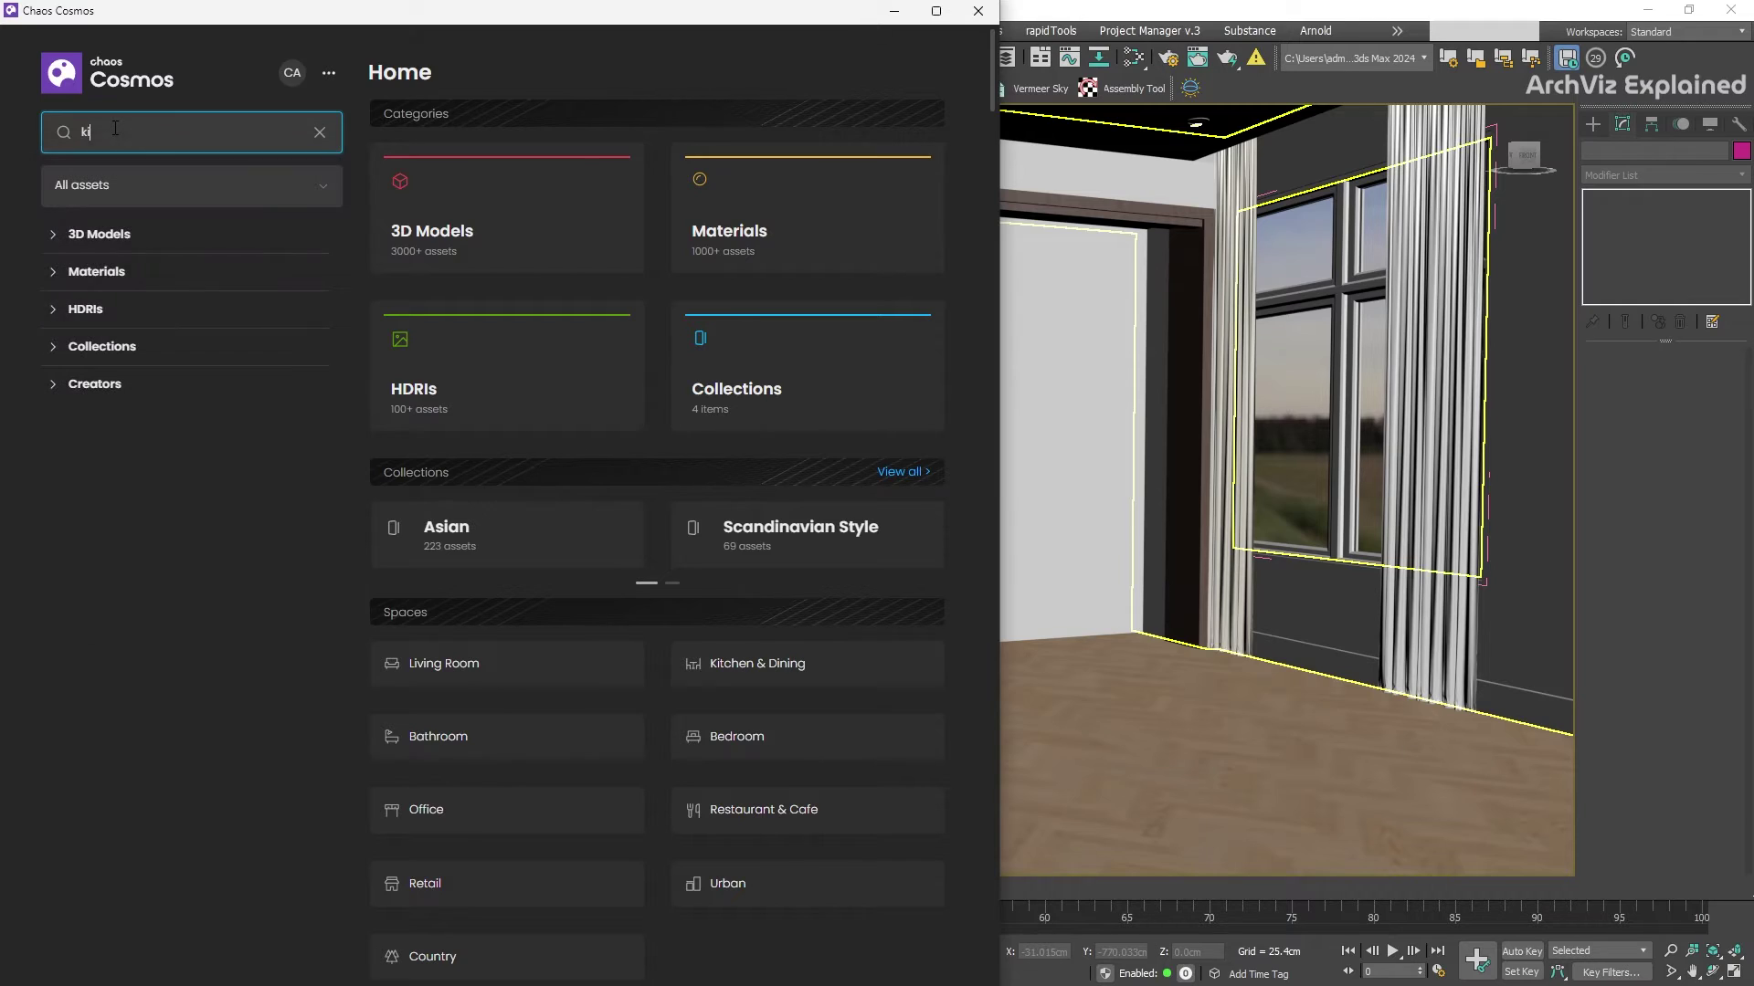
pyautogui.write('tchen cabinets')
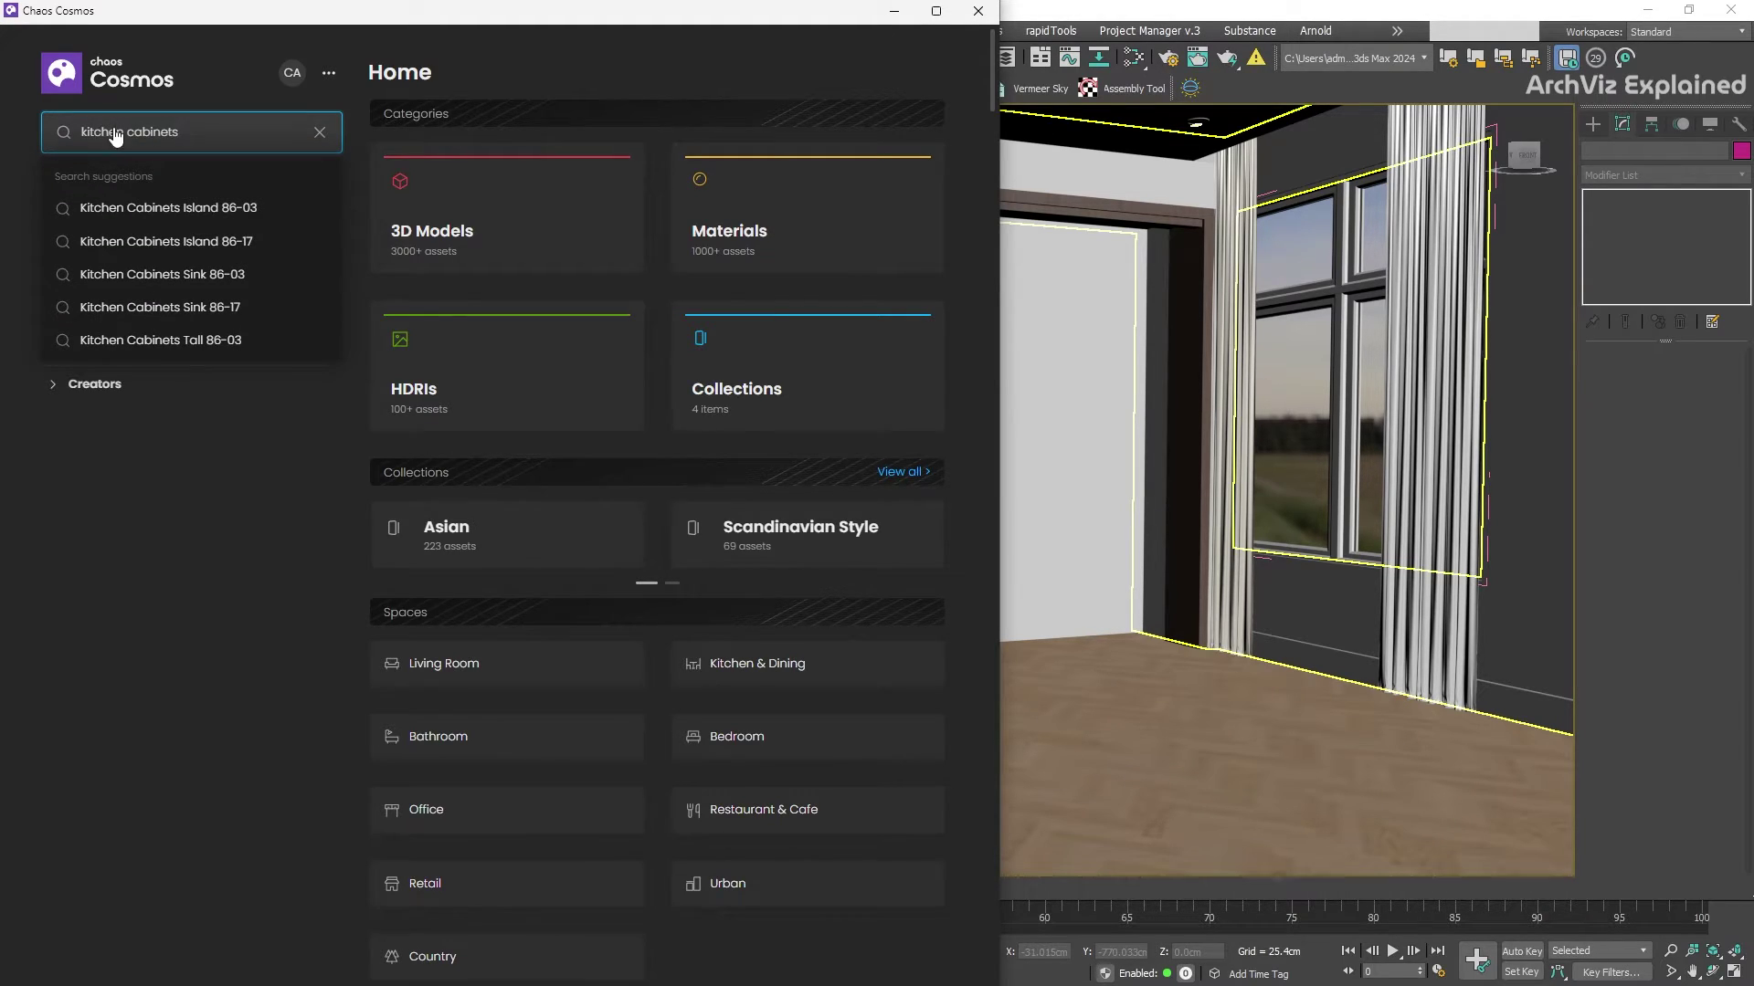
pyautogui.press('Return')
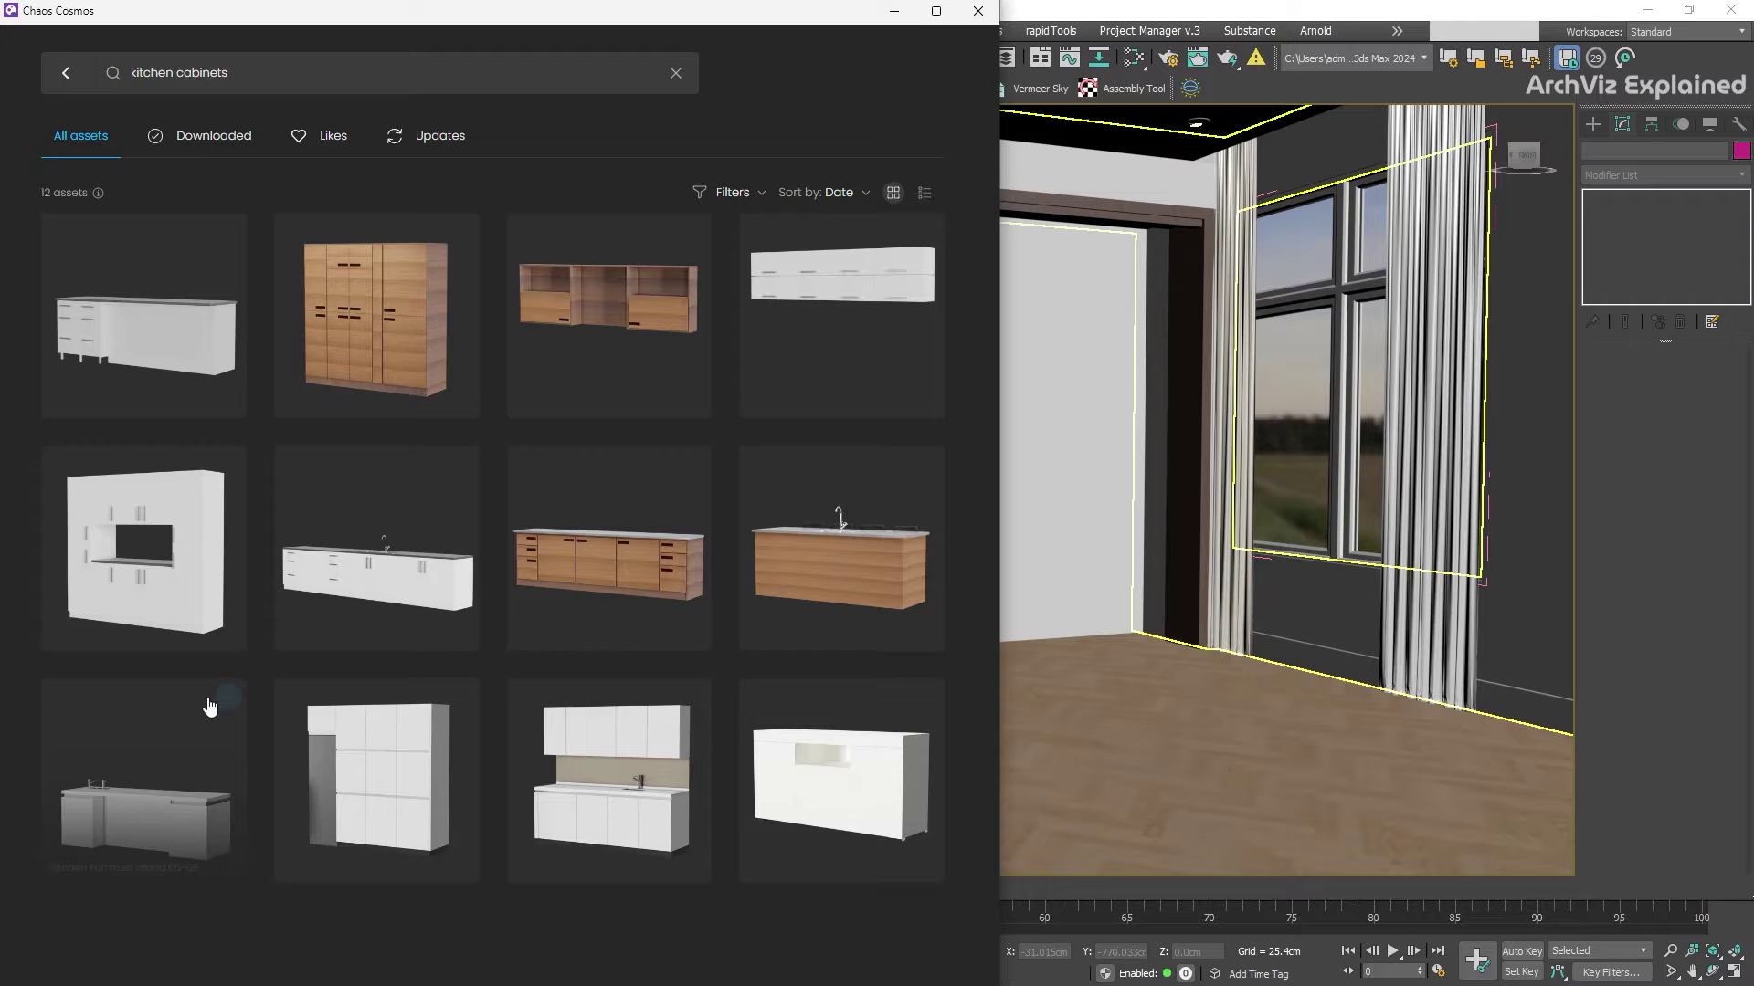
# Open Kitchen Cabinets Sink 86-17, flip through its preview renders and mark it liked
pyautogui.moveTo(375, 548)
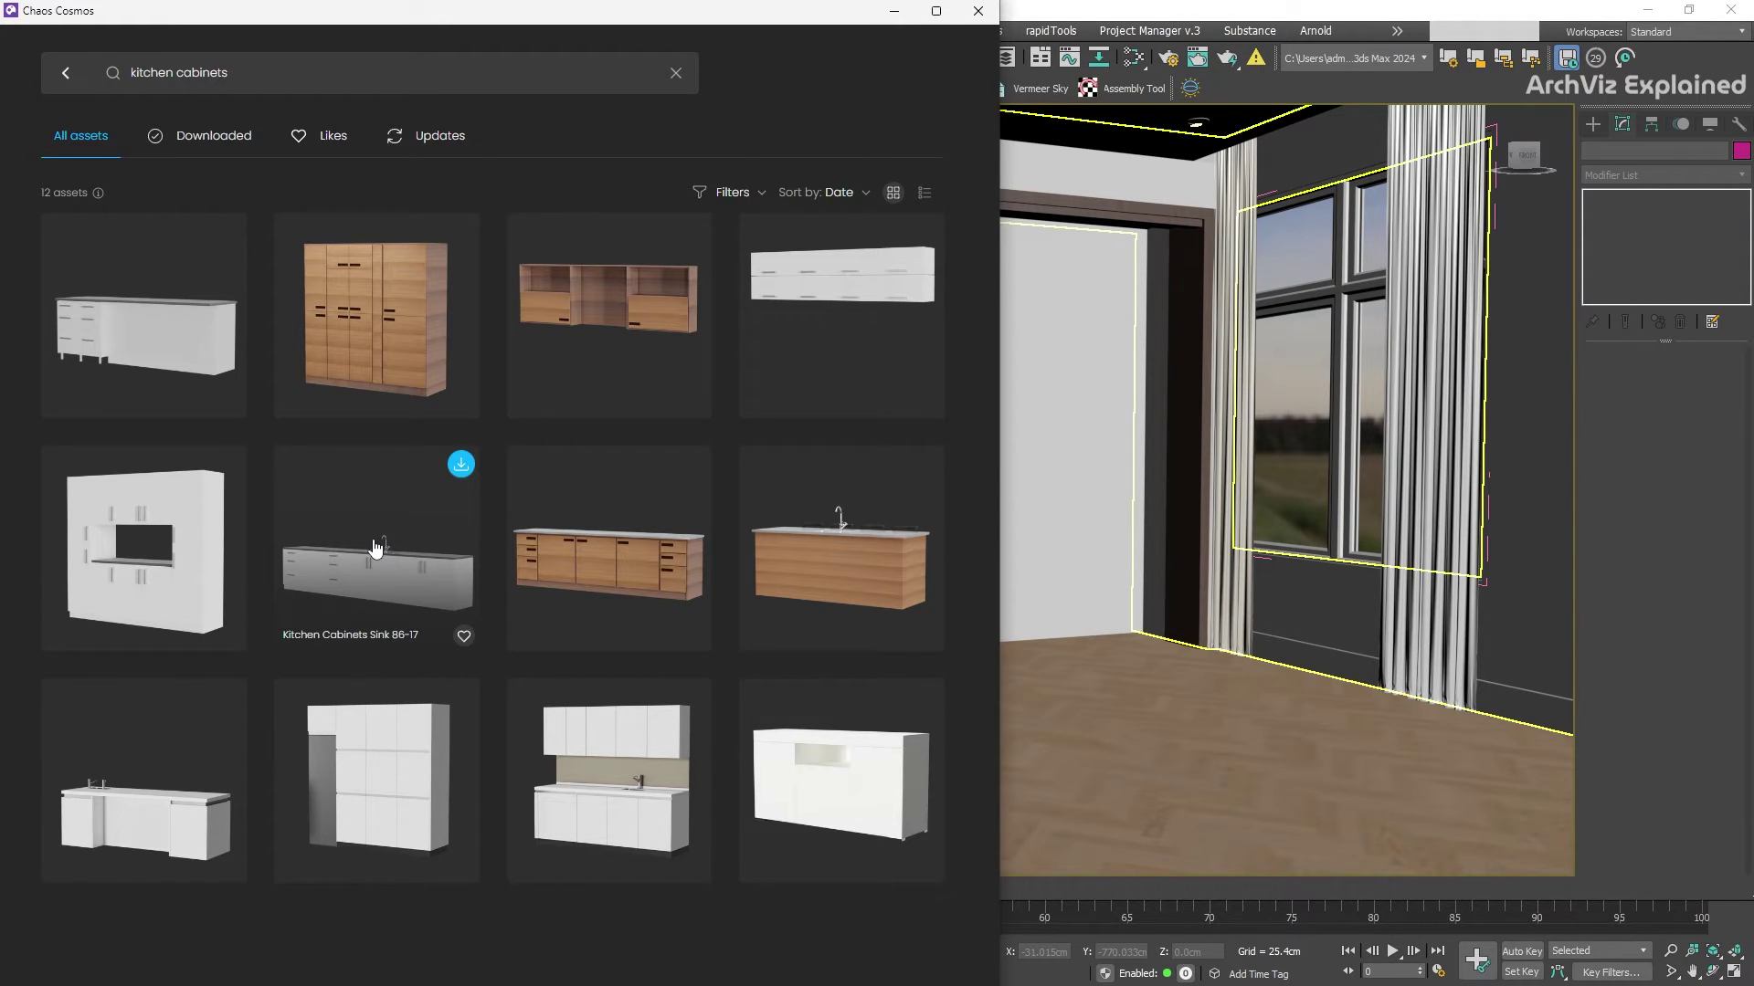
pyautogui.click(374, 548)
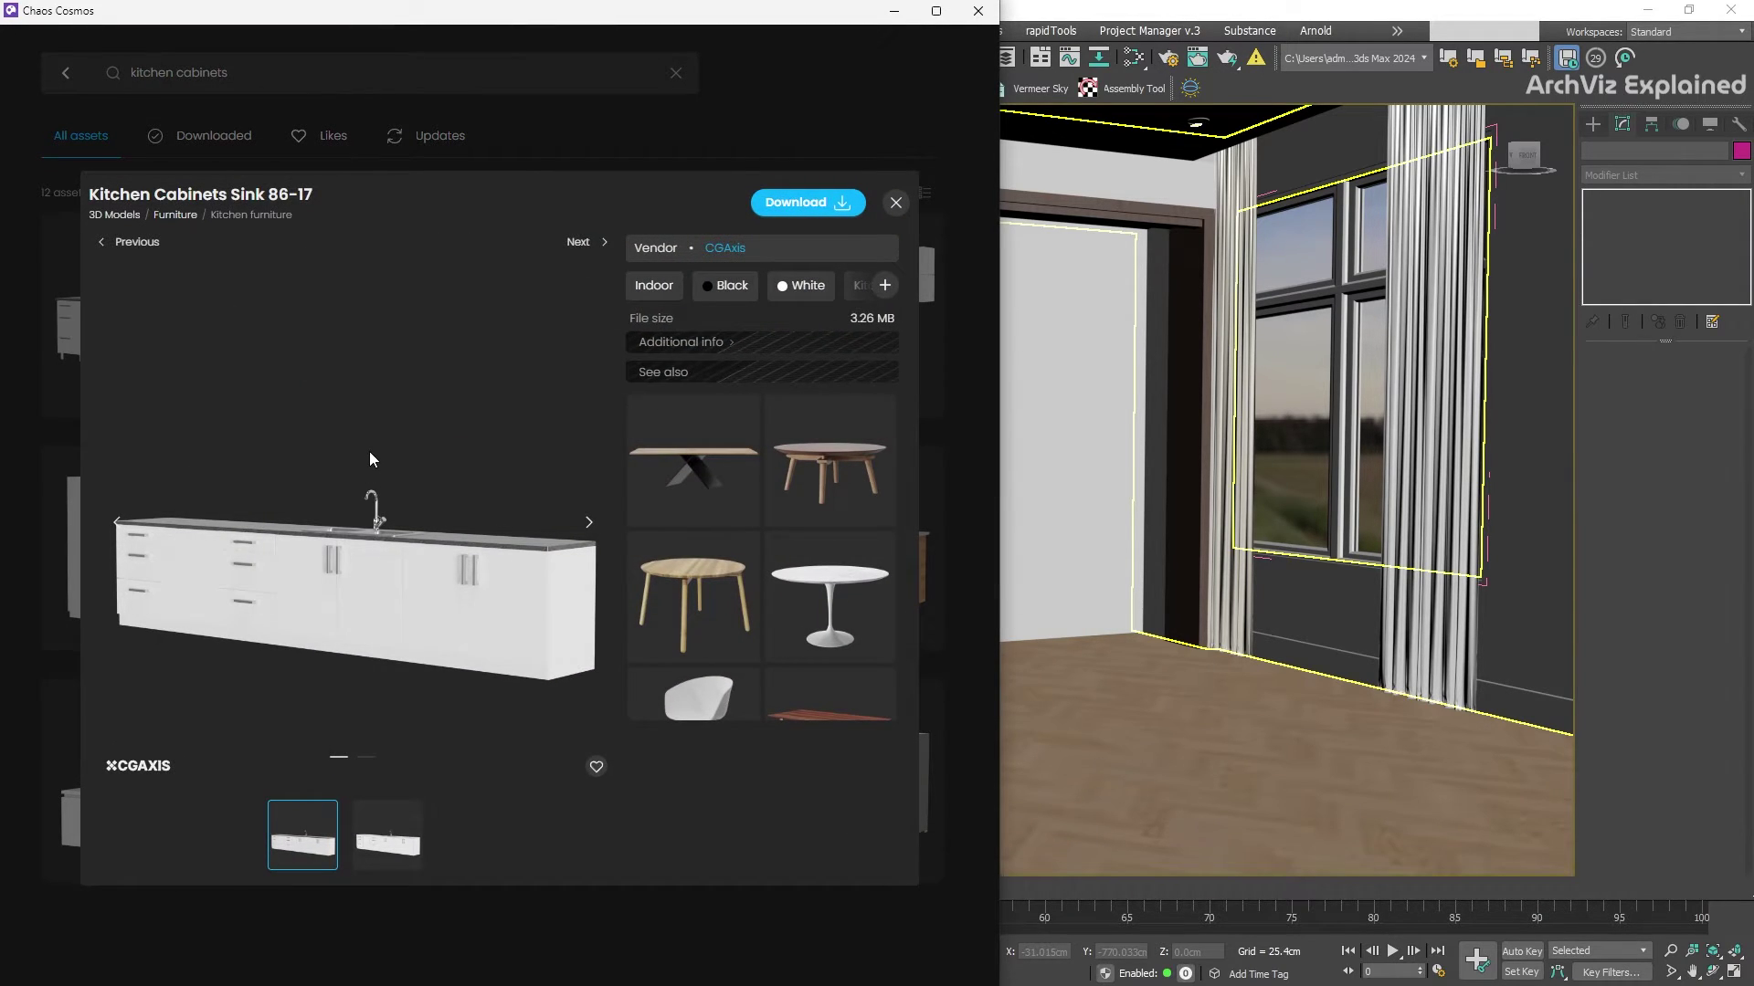
pyautogui.click(387, 840)
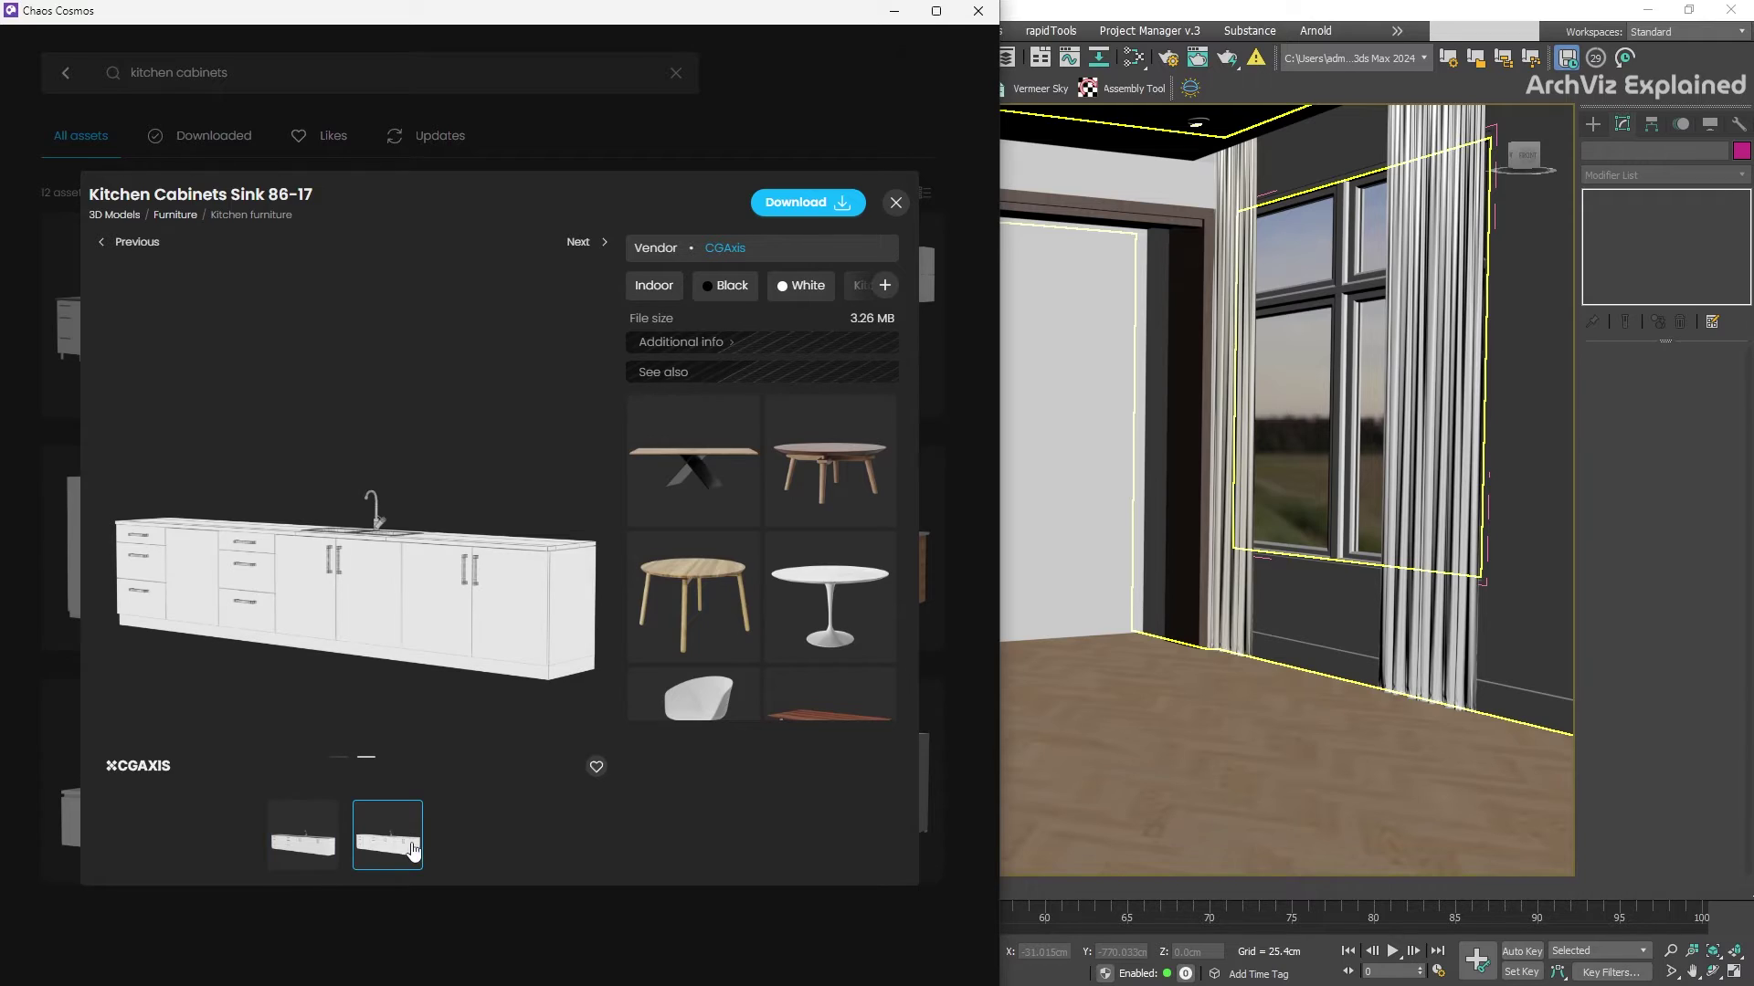
pyautogui.click(334, 858)
pyautogui.click(597, 768)
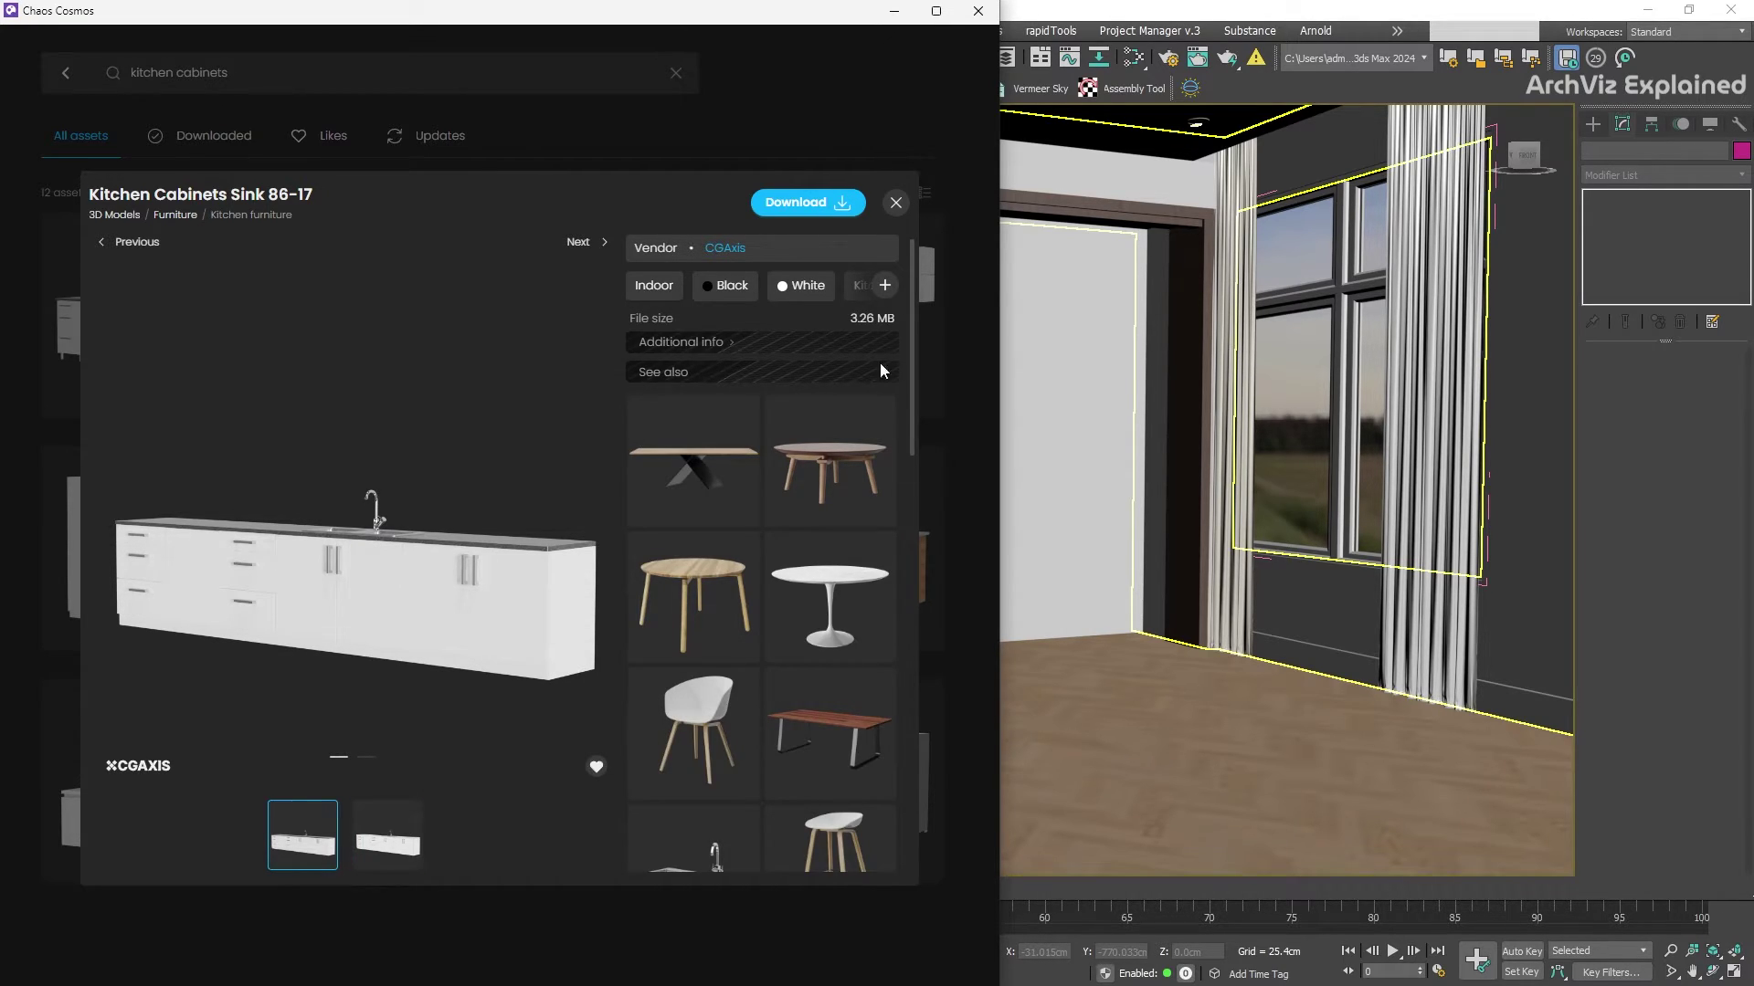
# Expand the asset's tags and additional info, then download the model
pyautogui.click(884, 285)
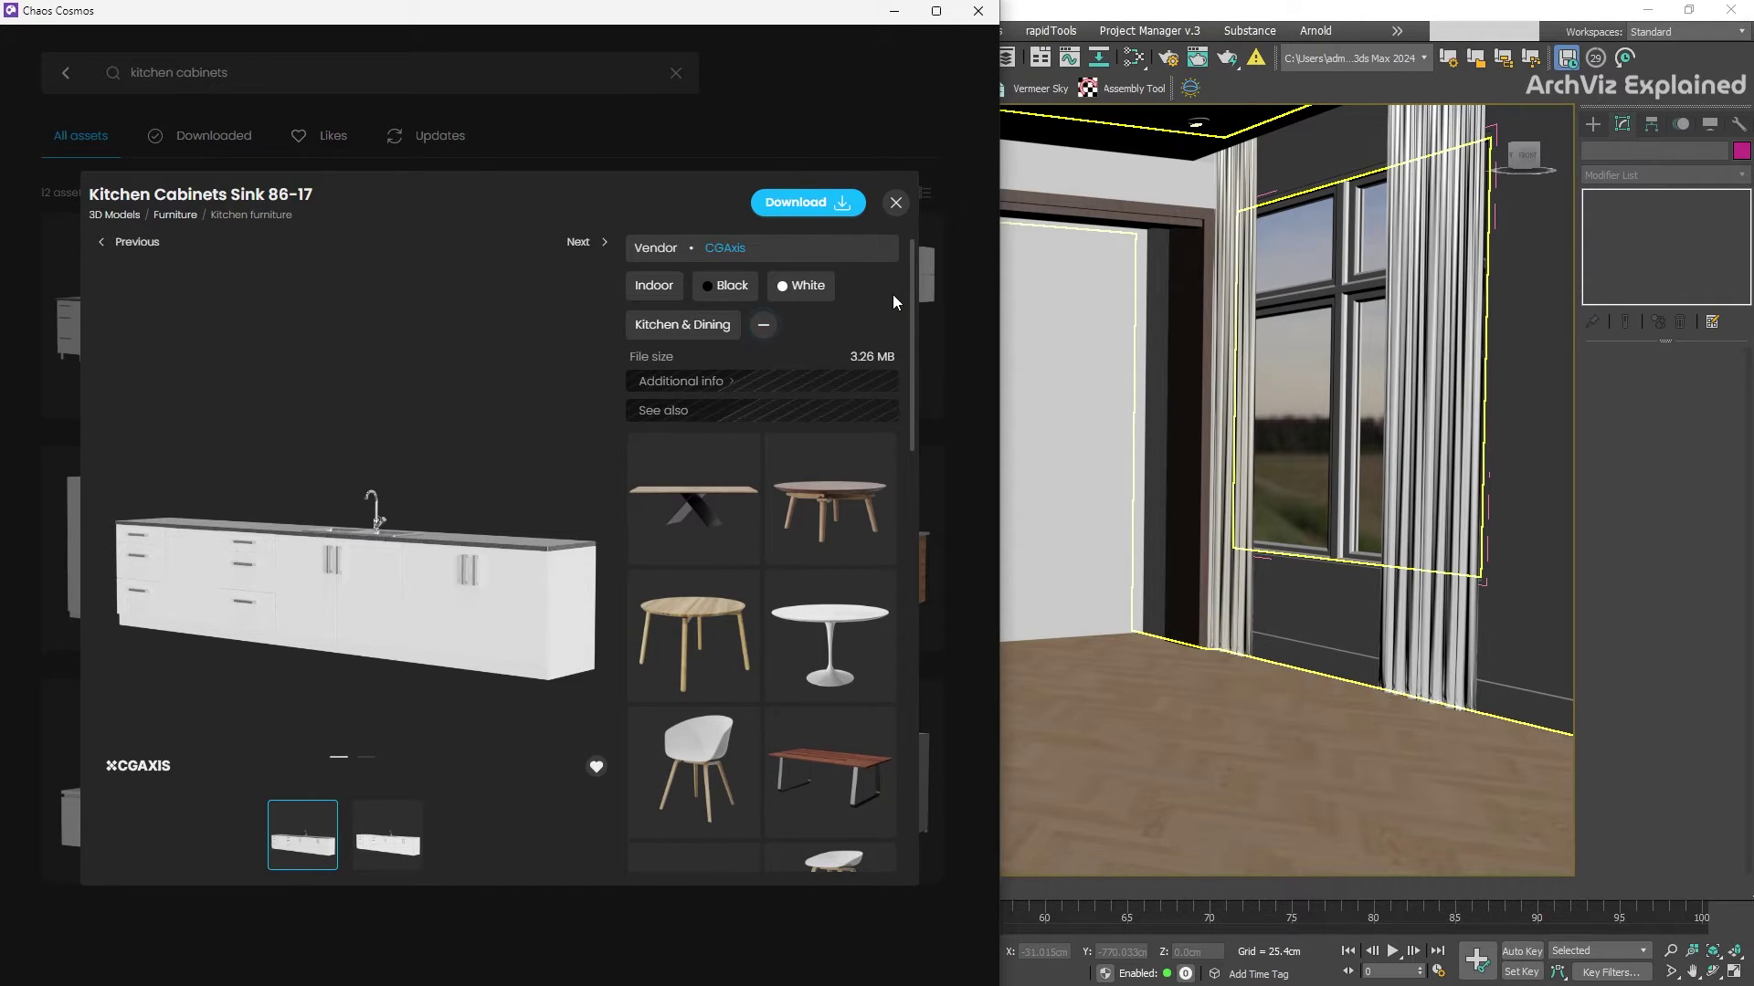
pyautogui.click(749, 383)
pyautogui.scroll(-10, 785, 566)
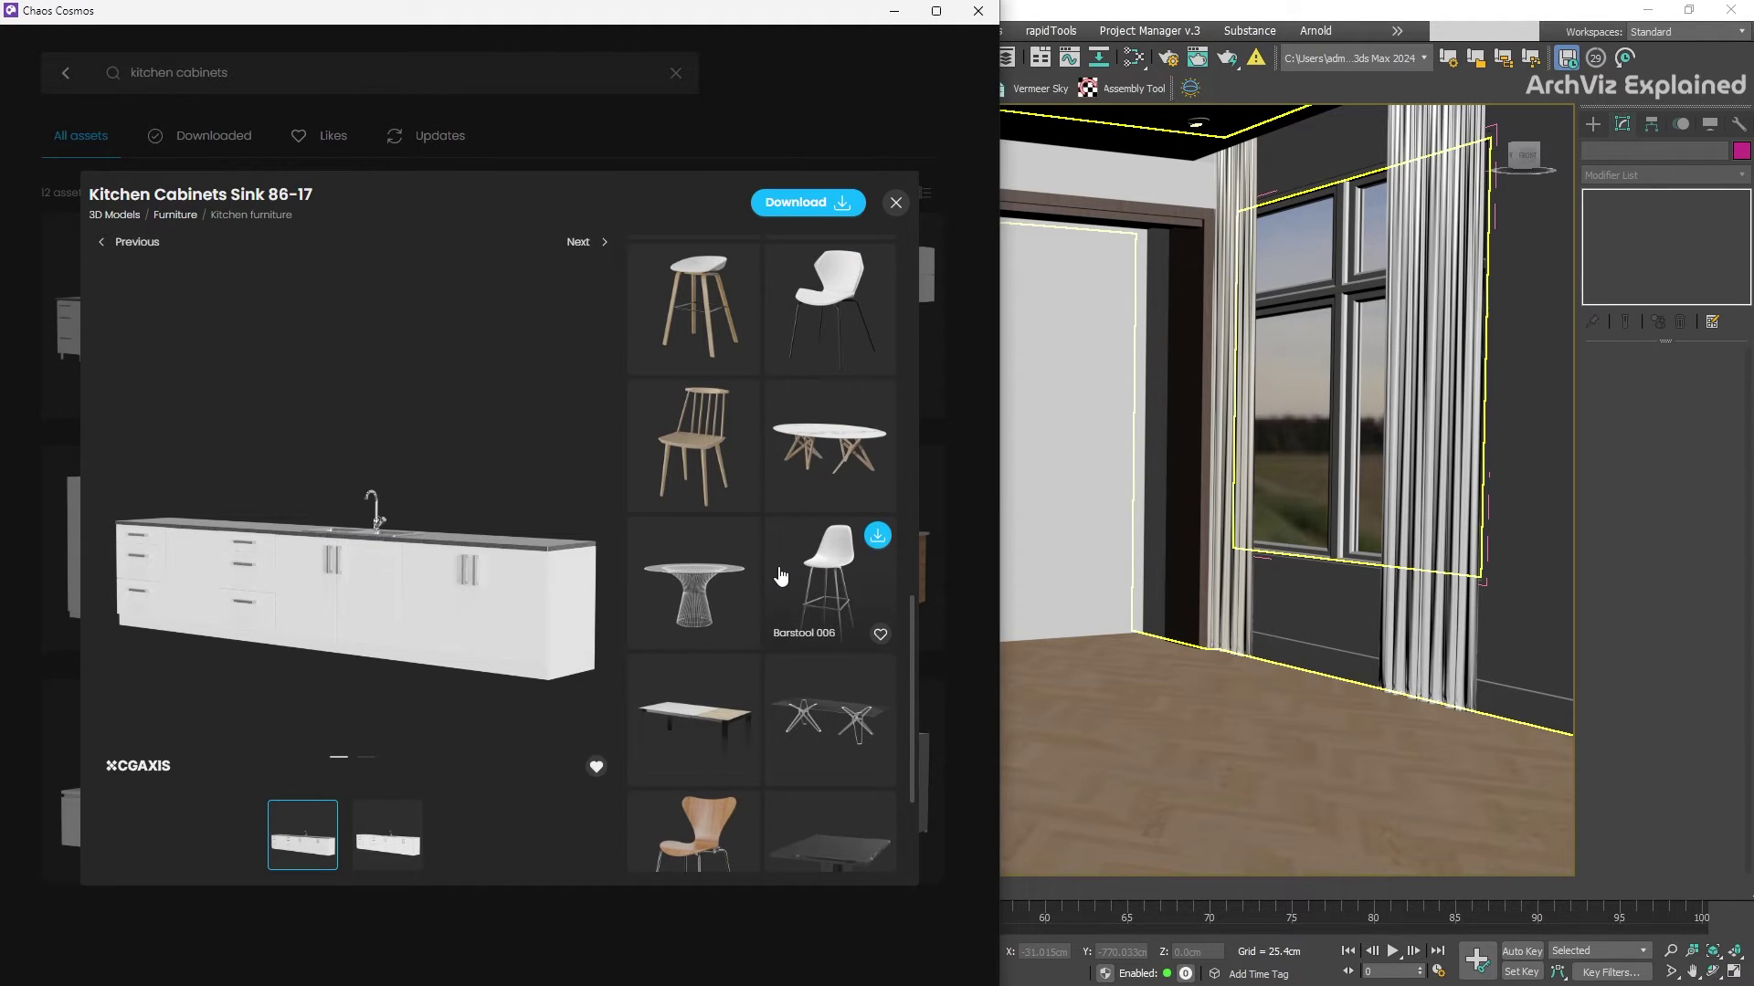
pyautogui.click(804, 201)
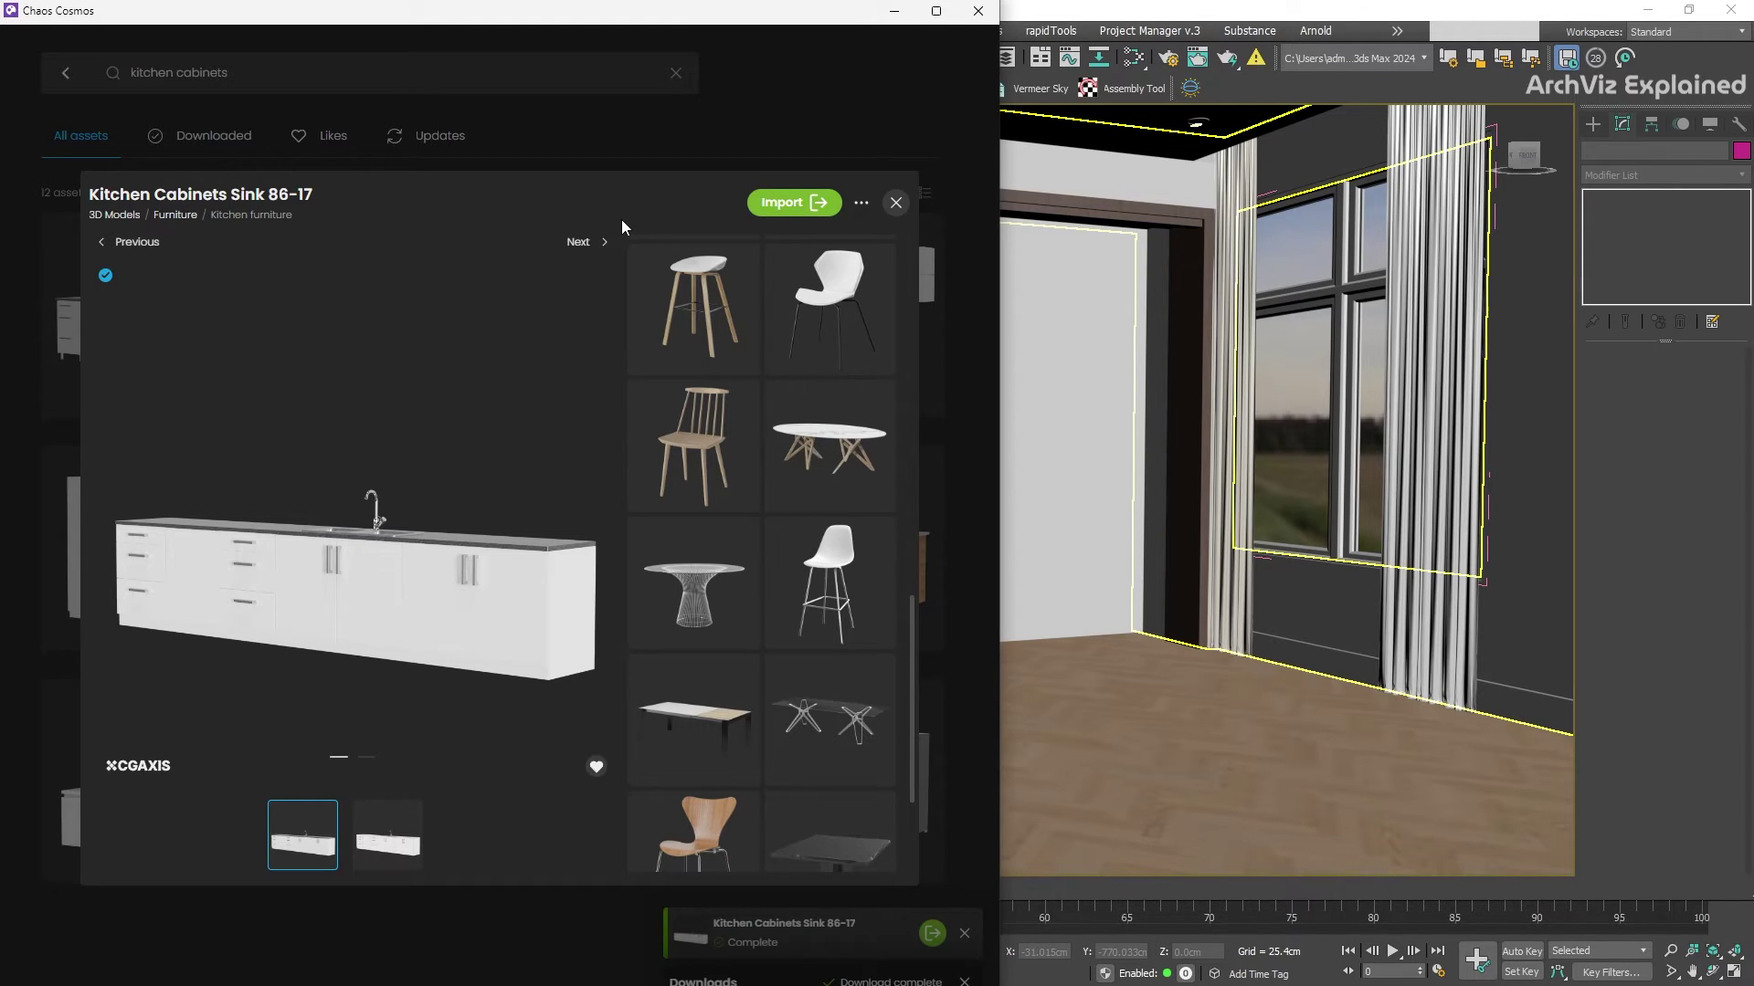
# Import Kitchen Cabinets Sink 86-17 into 3ds Max as a Corona Proxy
pyautogui.click(789, 207)
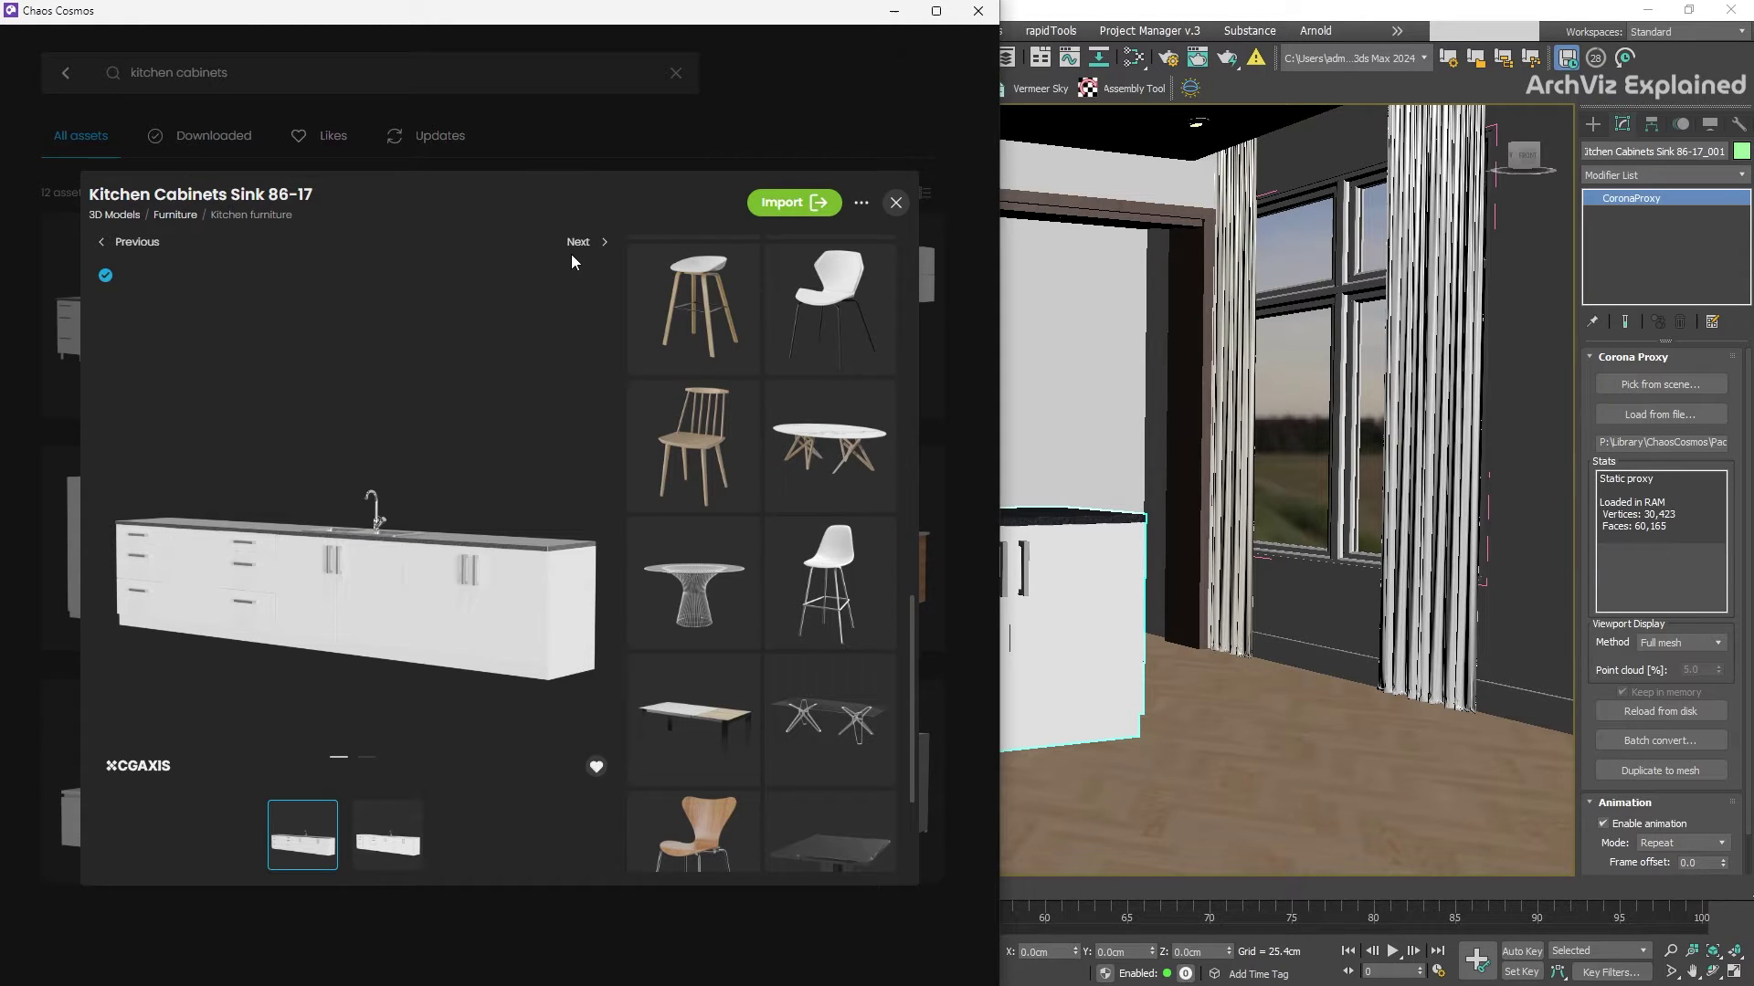
# Move the imported sink cabinet proxy to X 150 cm and Y 152 cm
pyautogui.click(894, 12)
pyautogui.doubleClick(1036, 951)
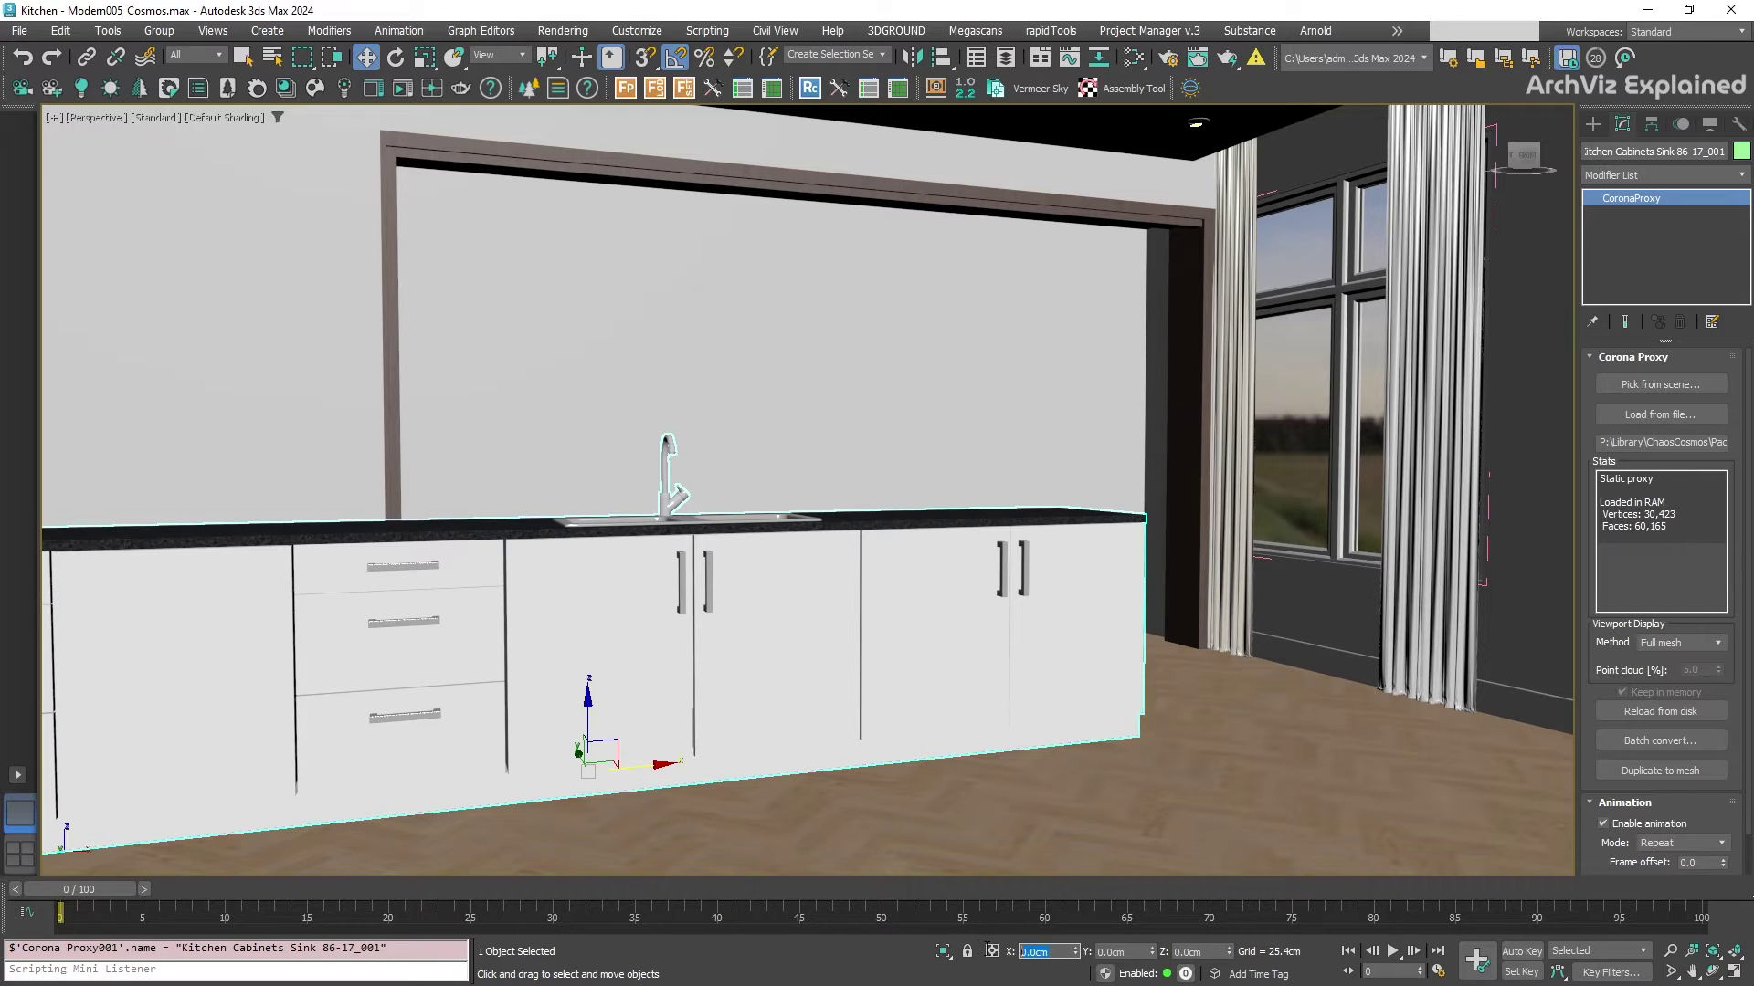
pyautogui.write('150')
pyautogui.press('Tab')
pyautogui.write('152')
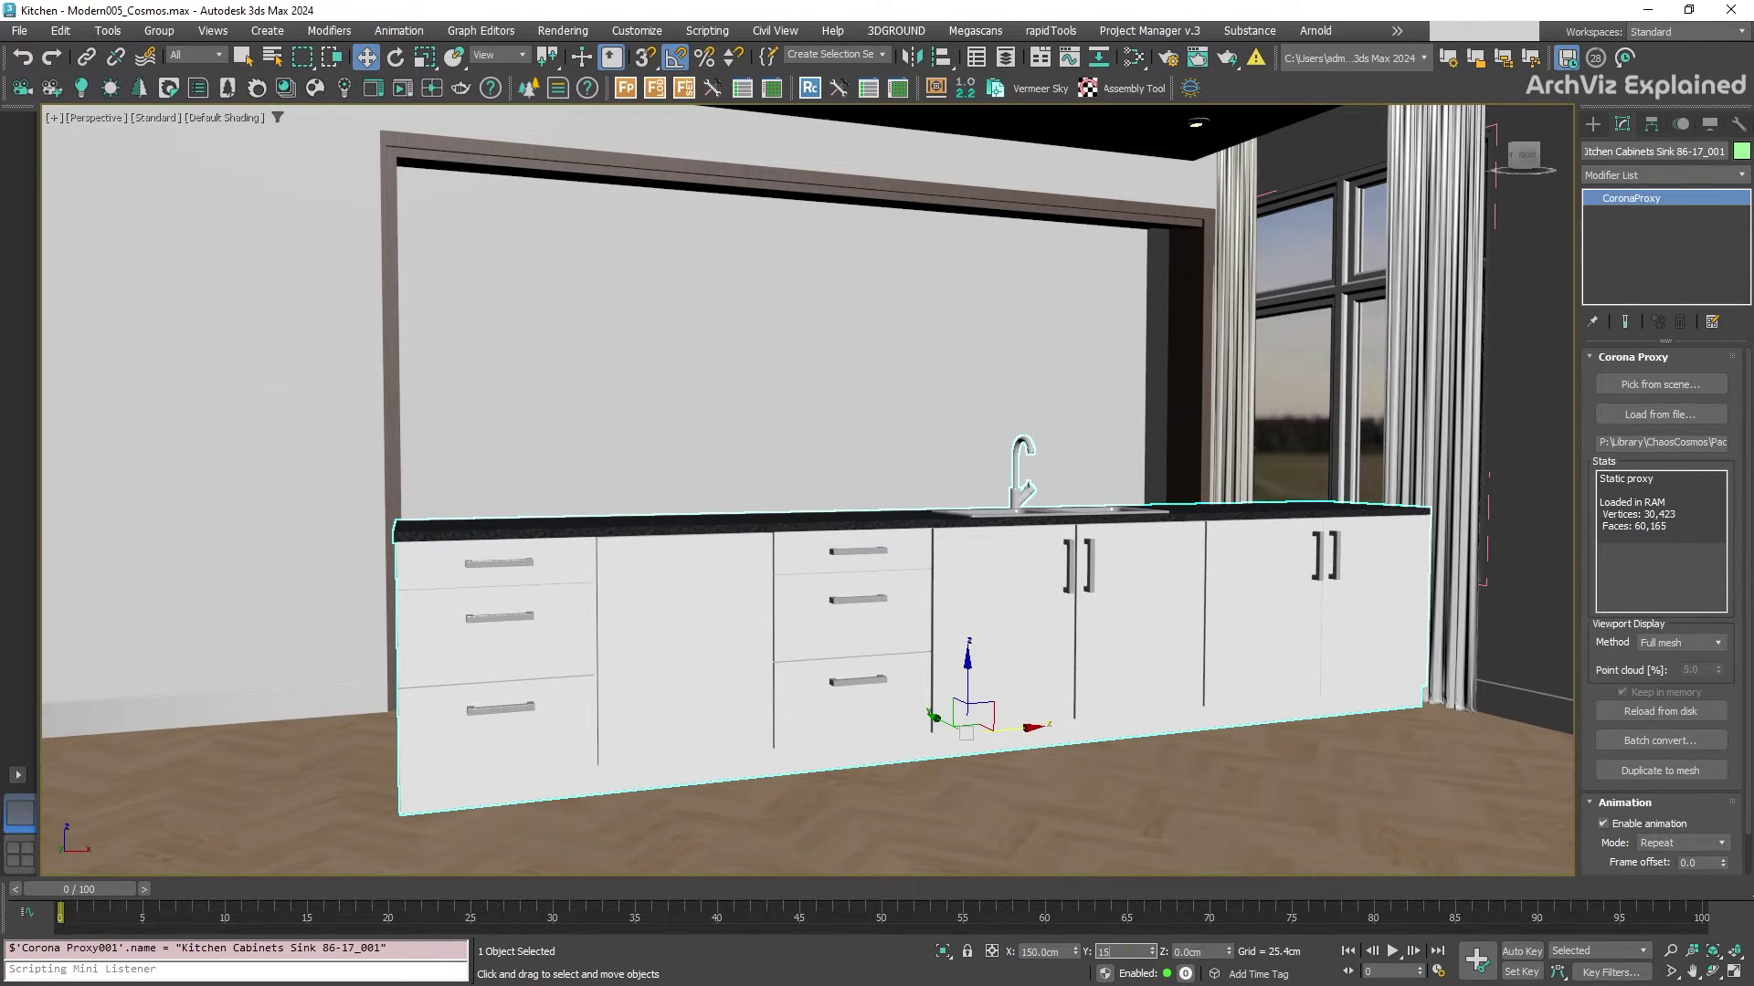
pyautogui.press('Return')
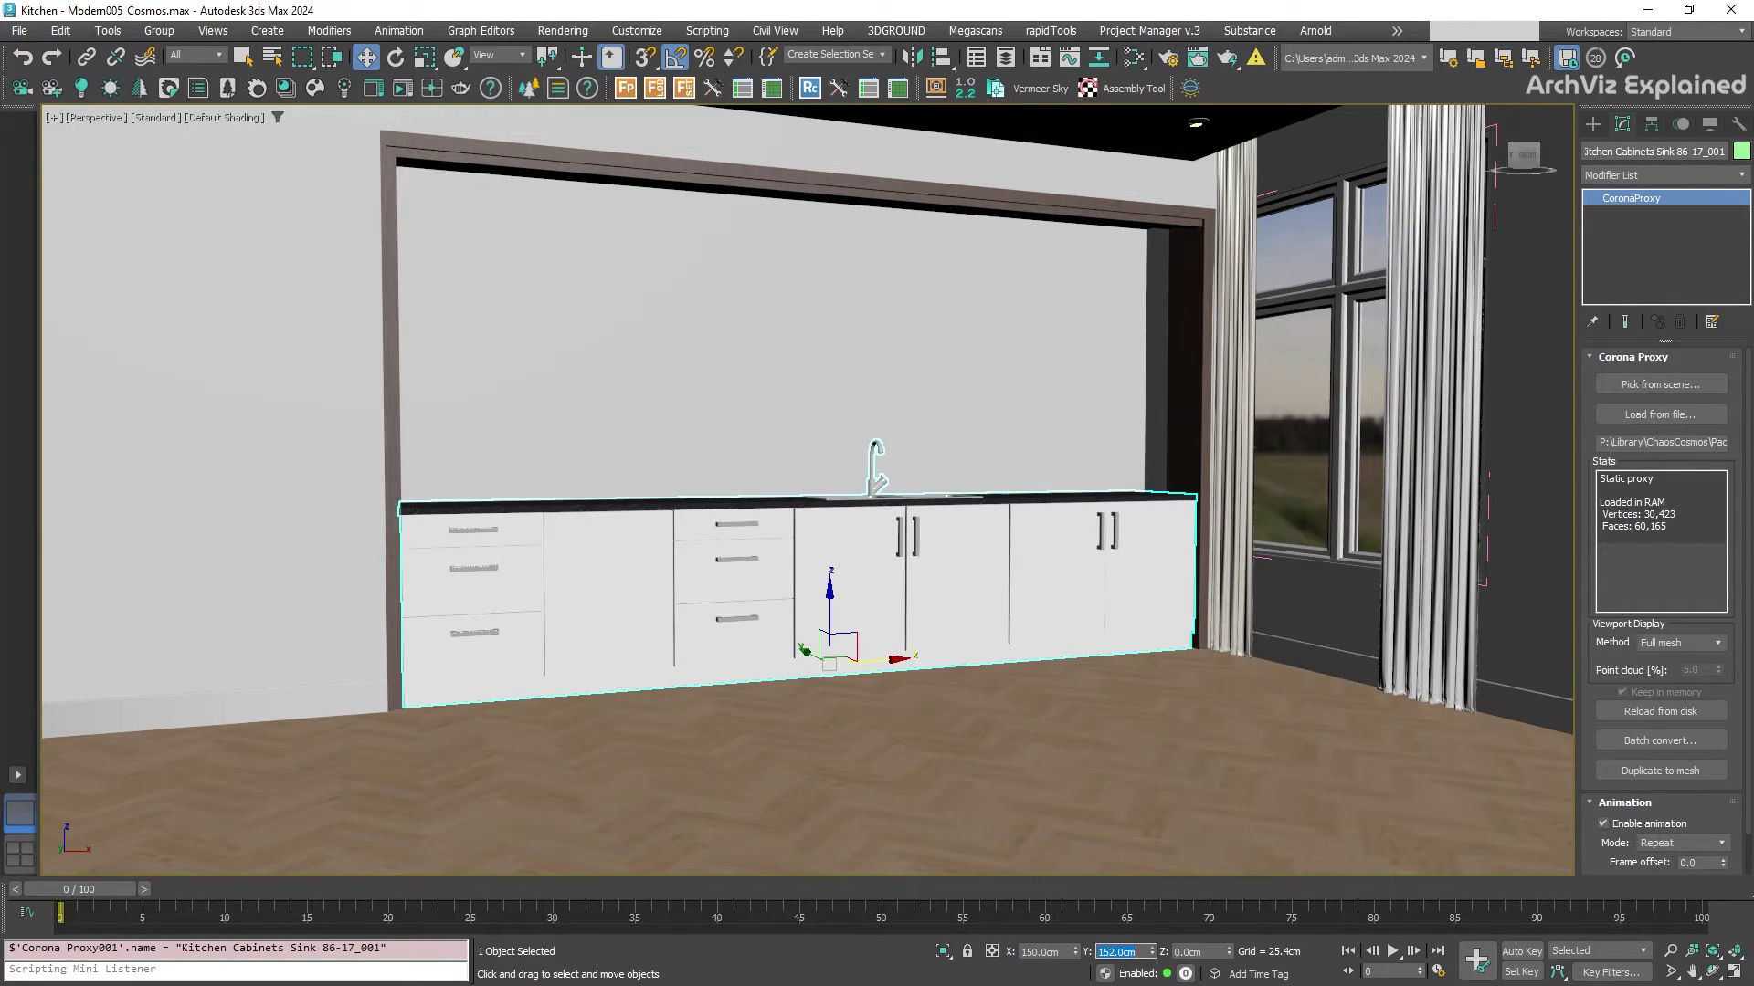
# Make an editable mesh copy of the cabinet proxy and select its door and drawer fronts as elements
pyautogui.click(1679, 775)
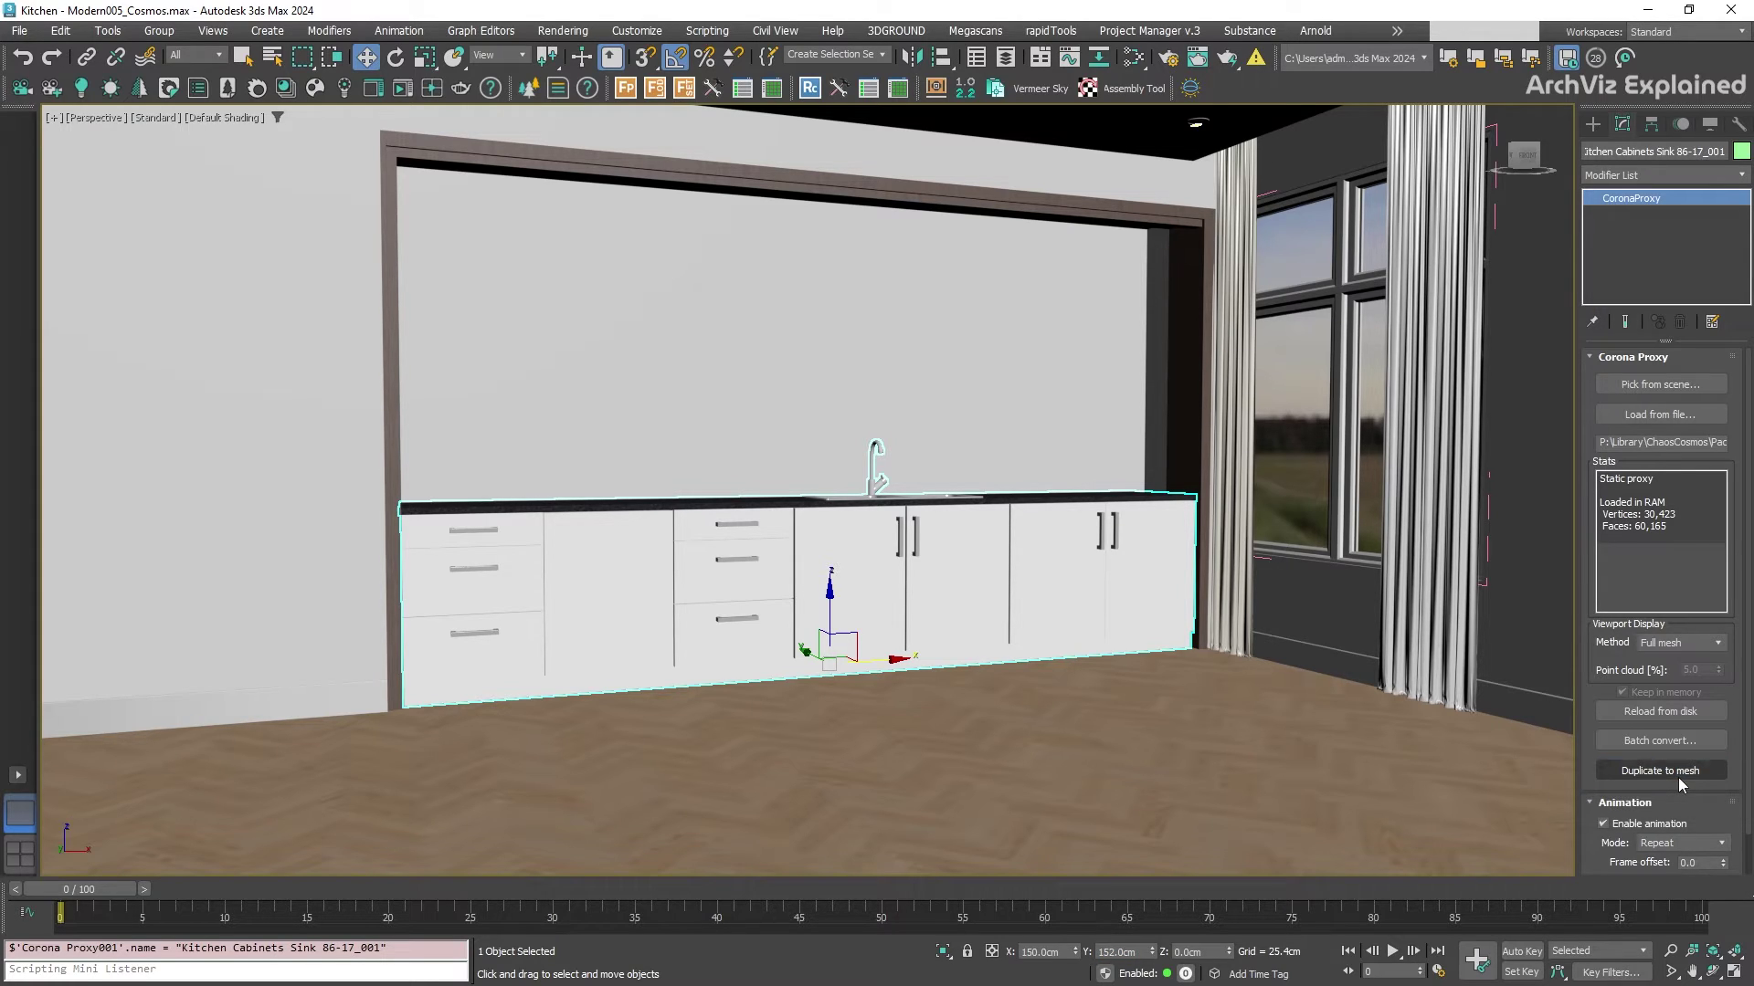
pyautogui.press('5')
pyautogui.moveTo(1188, 588)
pyautogui.mouseDown()
pyautogui.moveTo(814, 600)
pyautogui.moveTo(781, 572)
pyautogui.moveTo(784, 529)
pyautogui.moveTo(789, 648)
pyautogui.moveTo(762, 680)
pyautogui.moveTo(626, 653)
pyautogui.moveTo(511, 594)
pyautogui.moveTo(522, 635)
pyautogui.moveTo(531, 523)
pyautogui.moveTo(493, 527)
pyautogui.mouseUp()
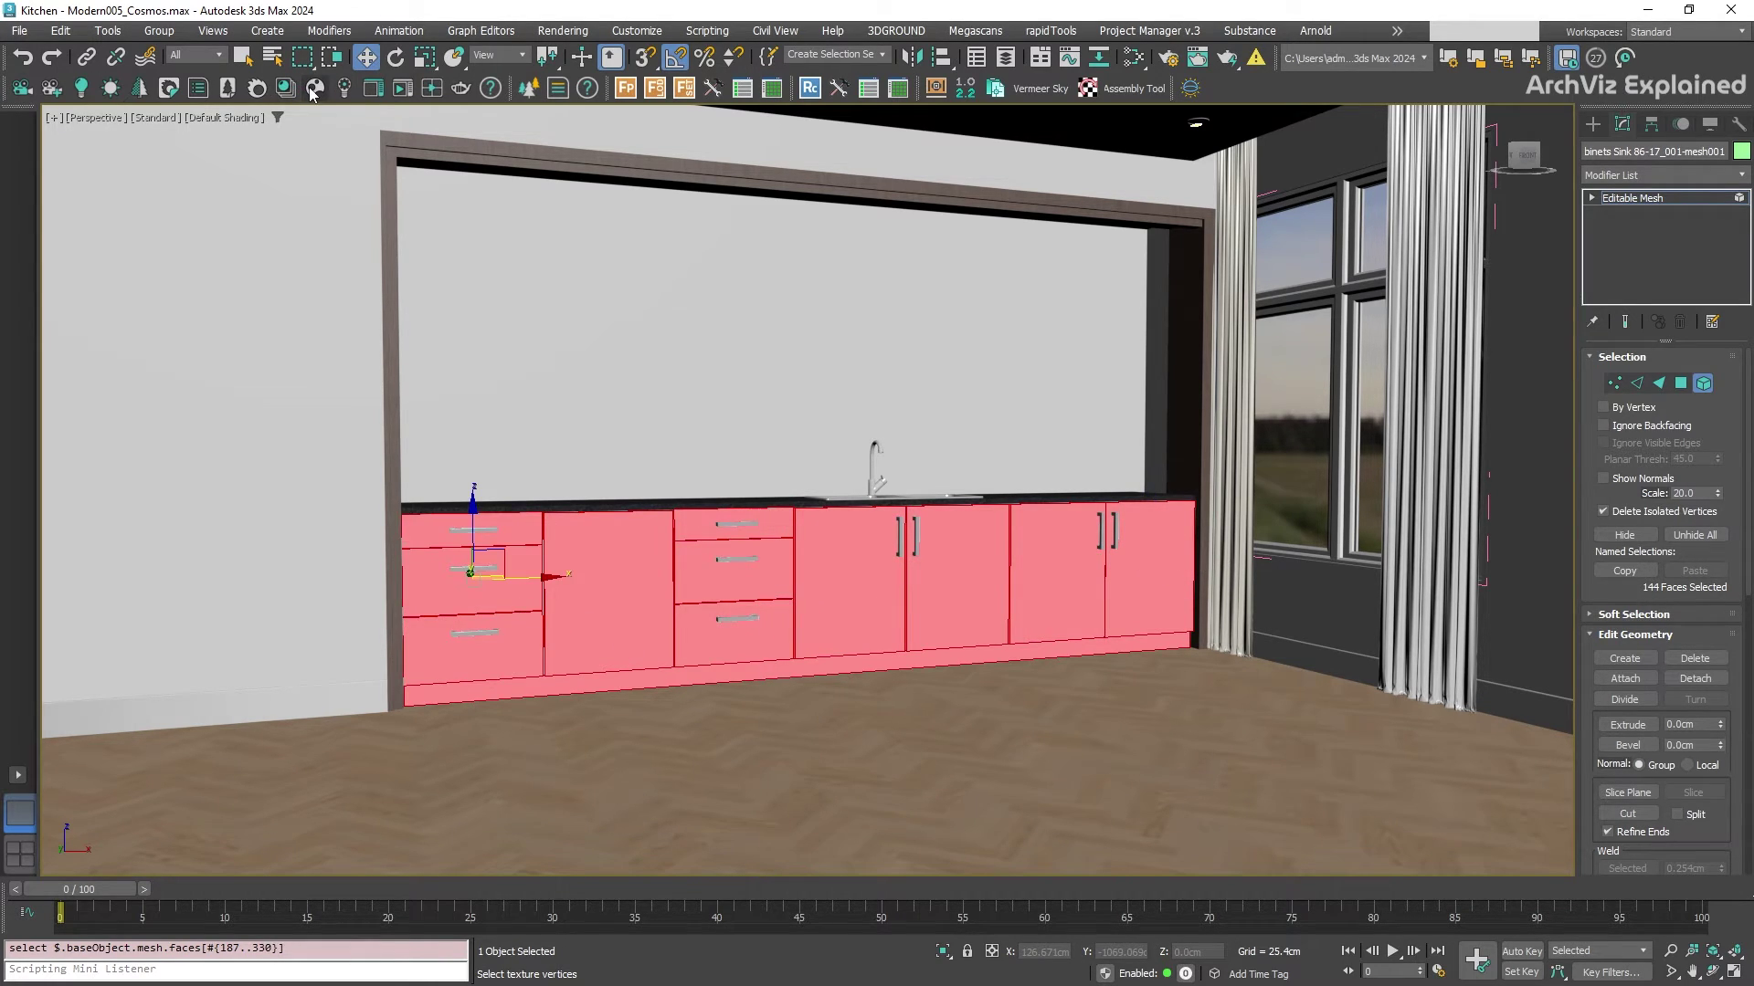
pyautogui.click(311, 88)
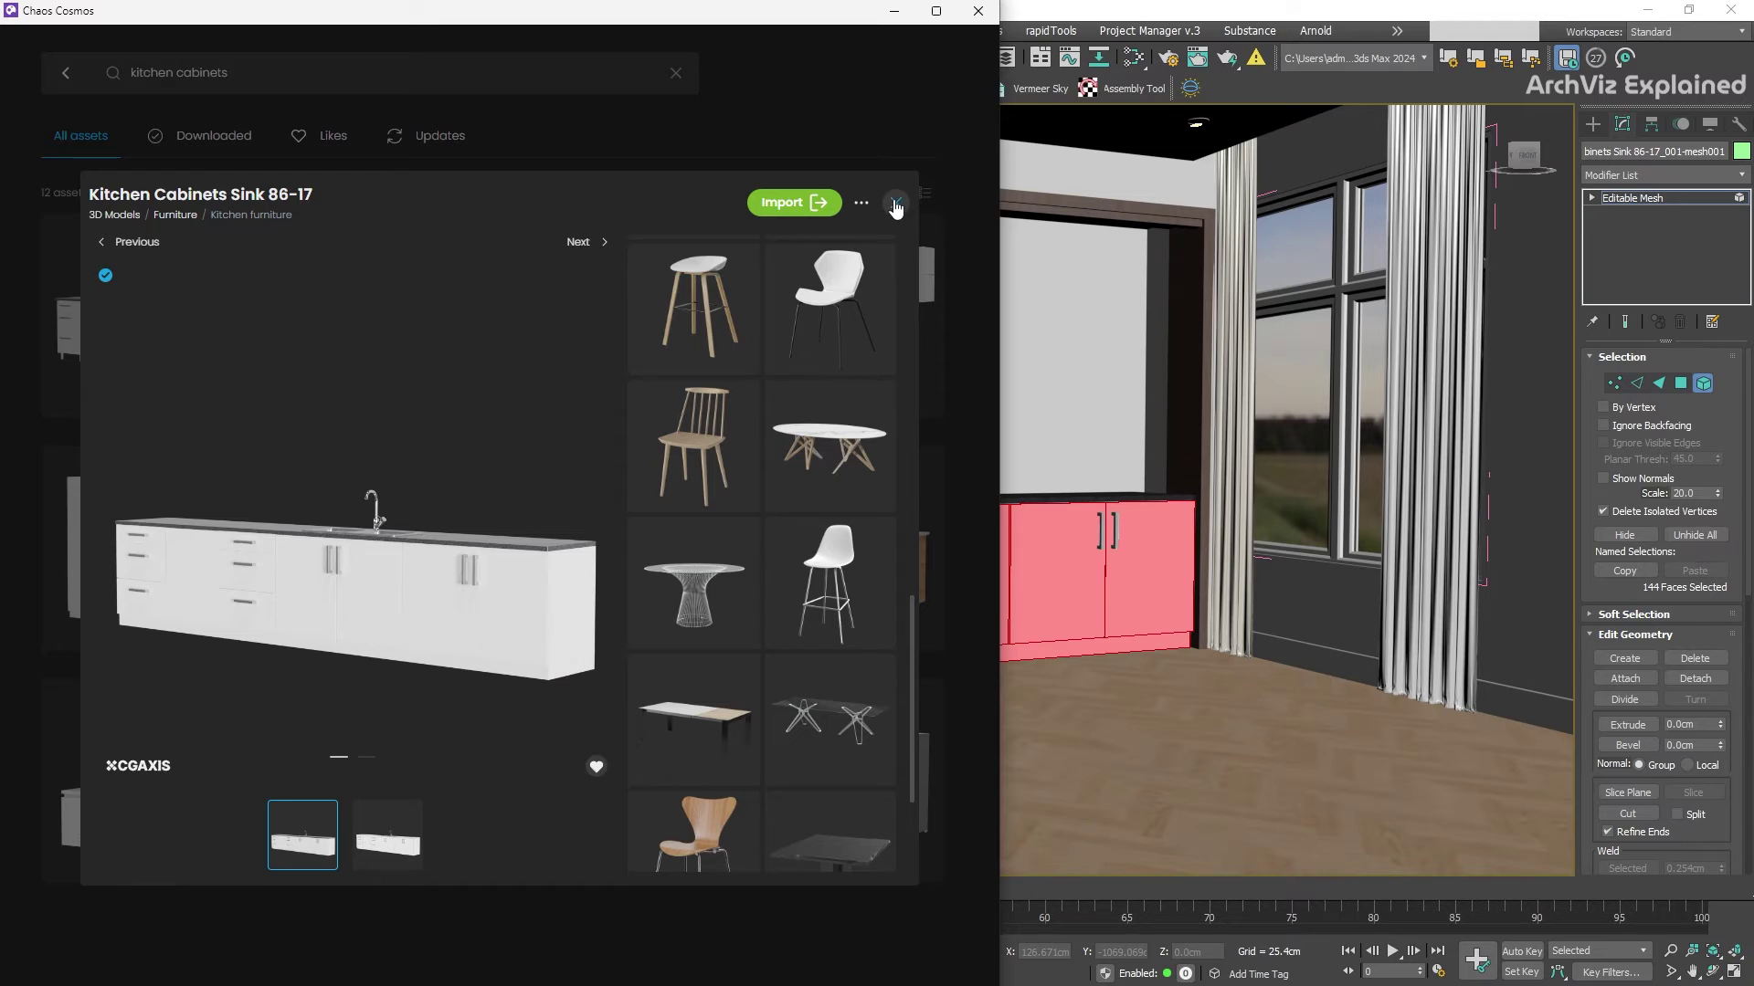
# Go to Materials > Wood, open Wood Grey 13-01 100cm and download it
pyautogui.click(896, 203)
pyautogui.click(65, 73)
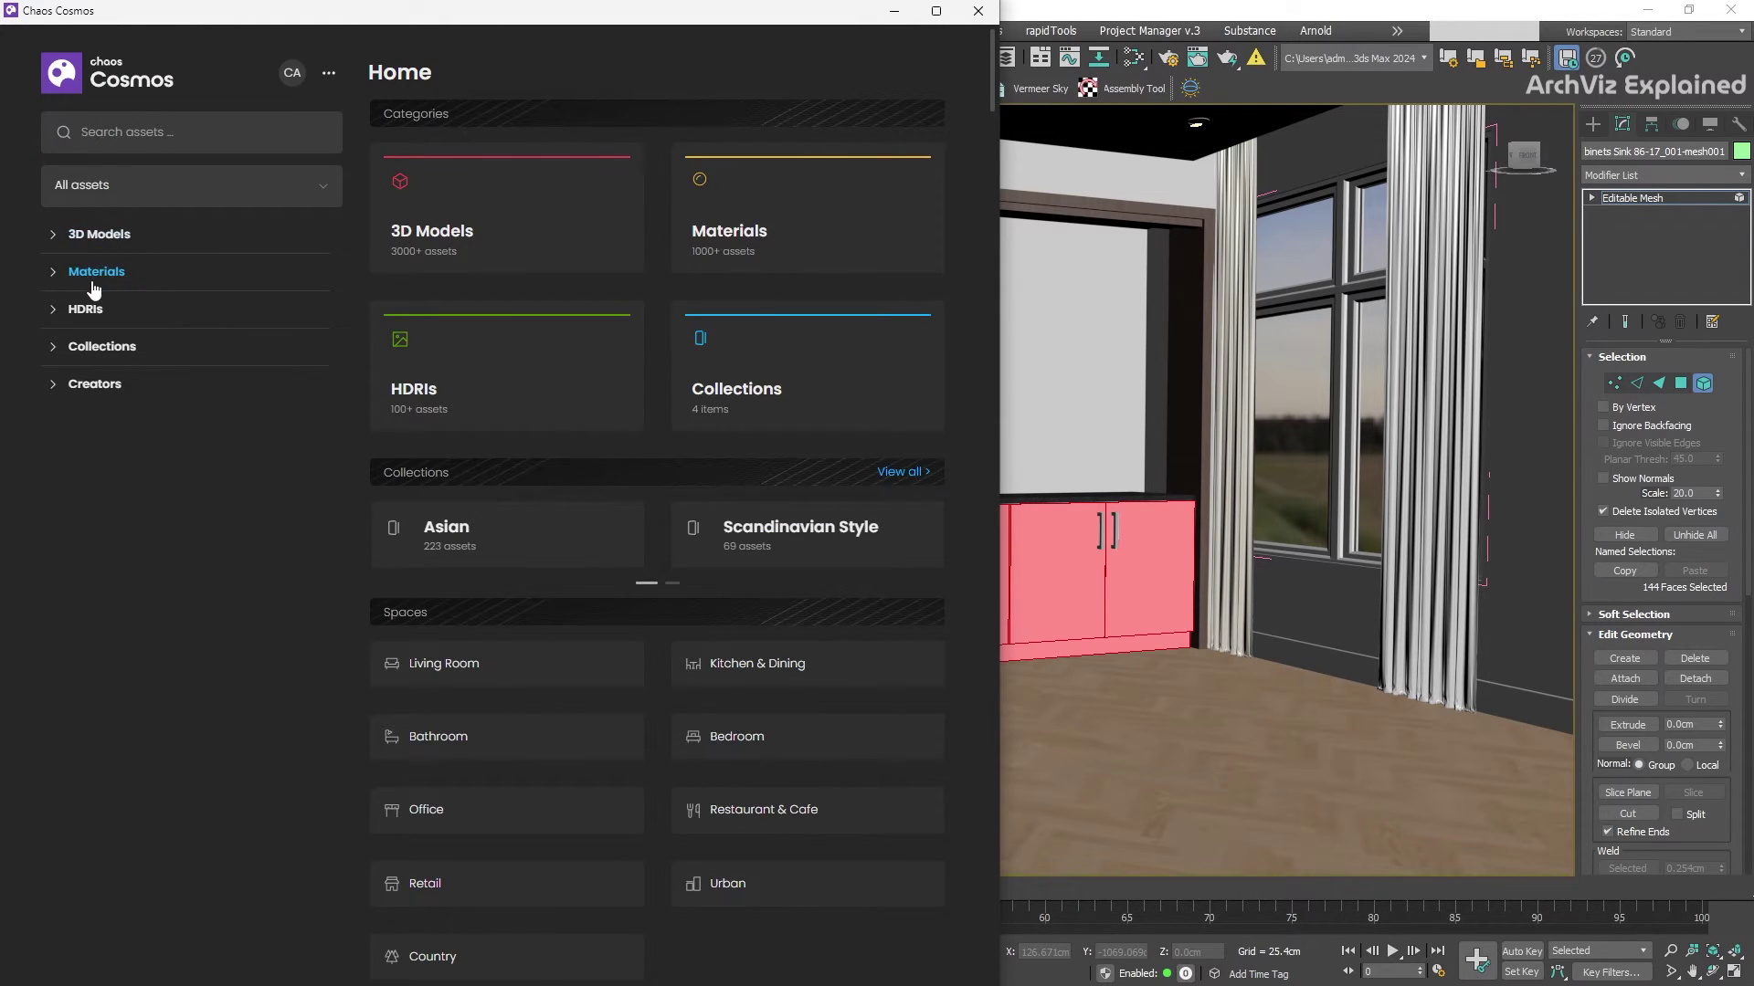
pyautogui.click(94, 288)
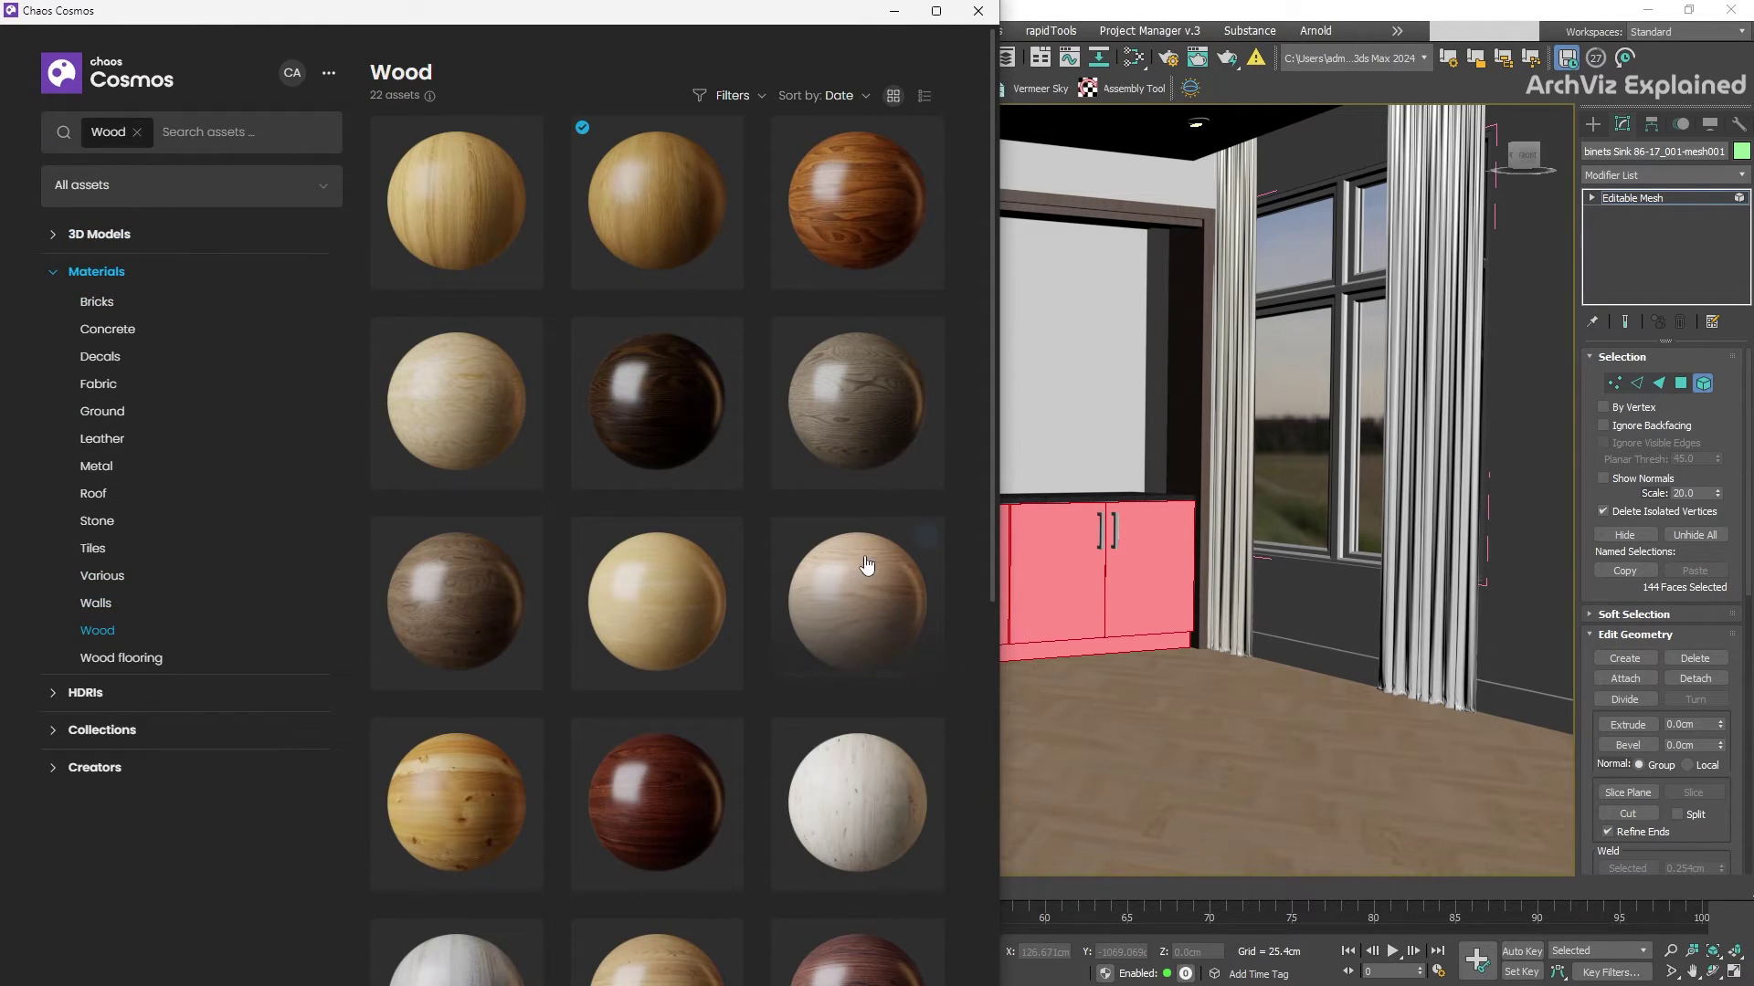
pyautogui.scroll(-5, 918, 557)
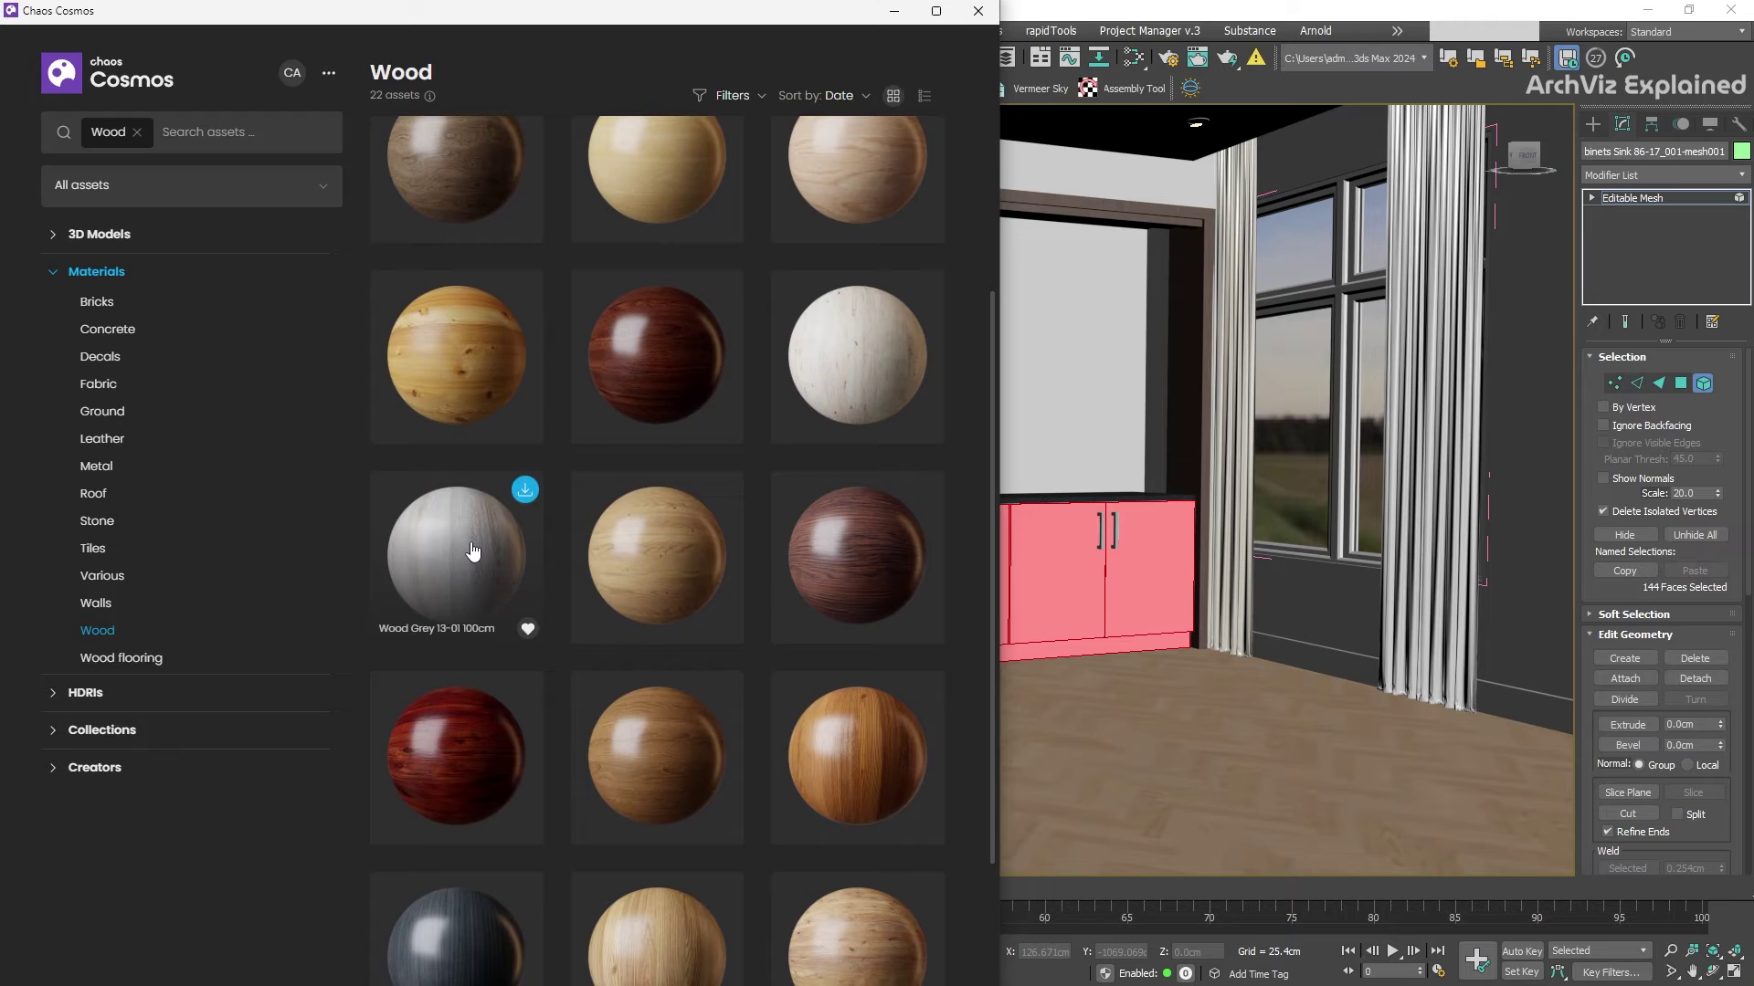
pyautogui.click(543, 544)
pyautogui.click(807, 248)
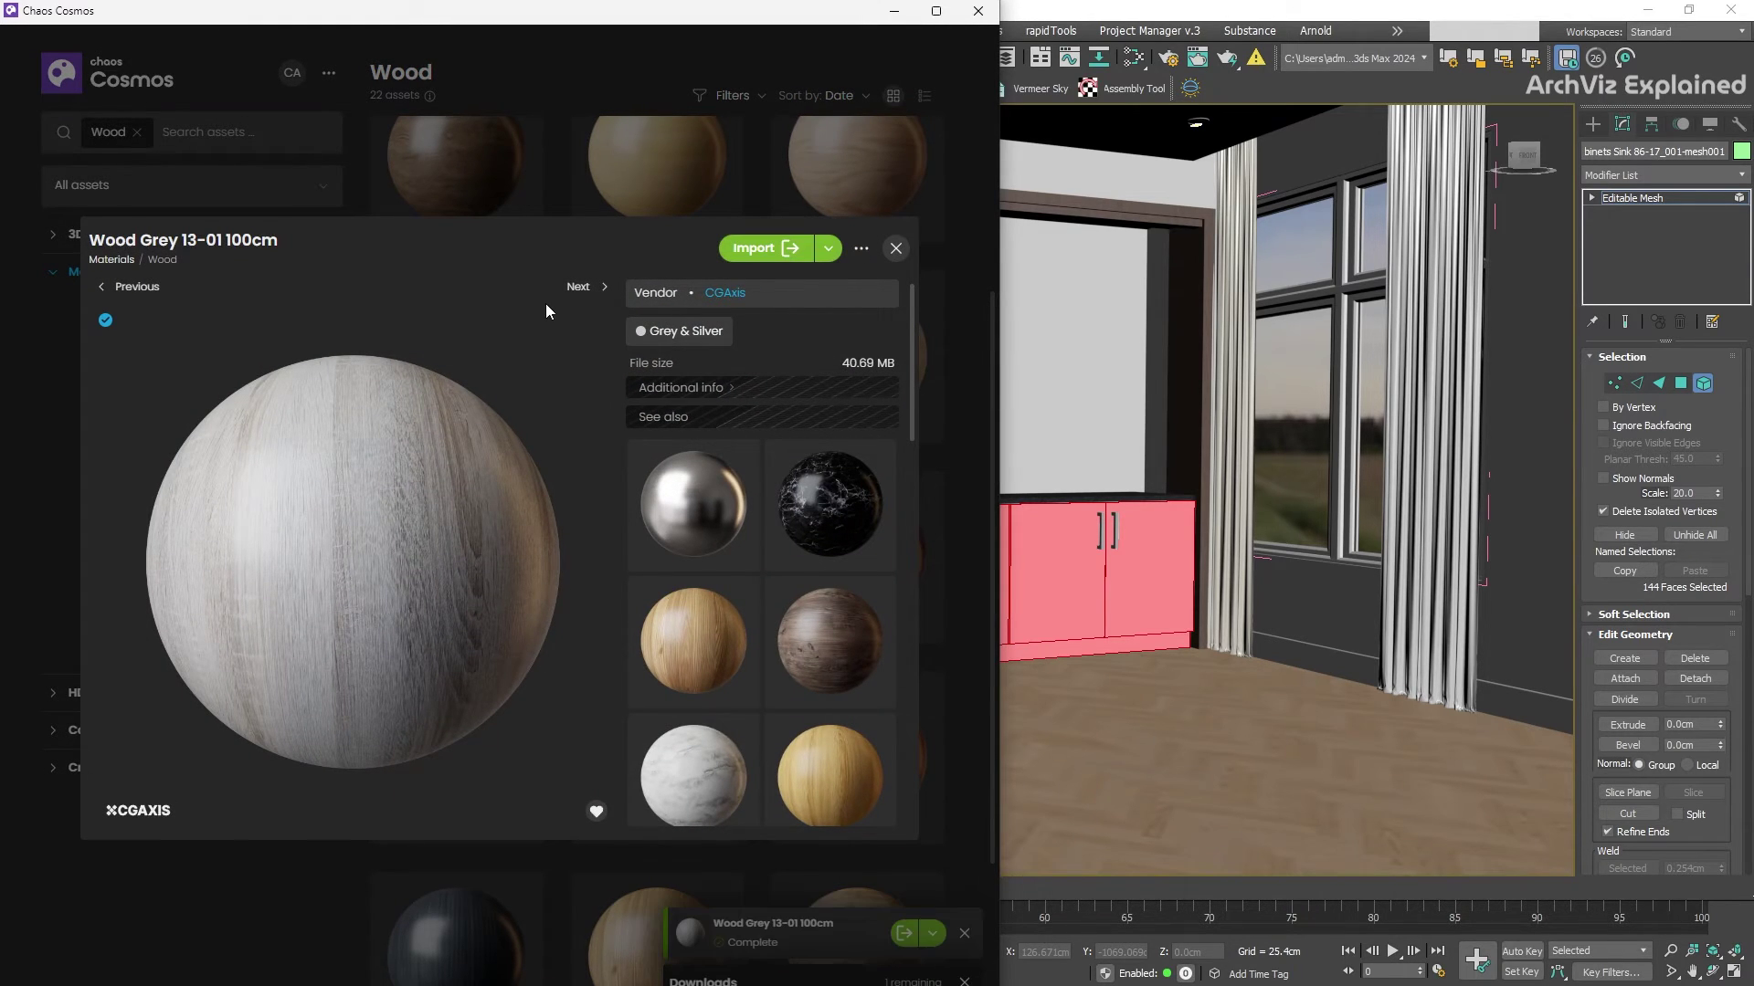
# Review the mapping and scale options, then import Wood Grey 13-01 100cm onto the cabinet fronts
pyautogui.click(829, 255)
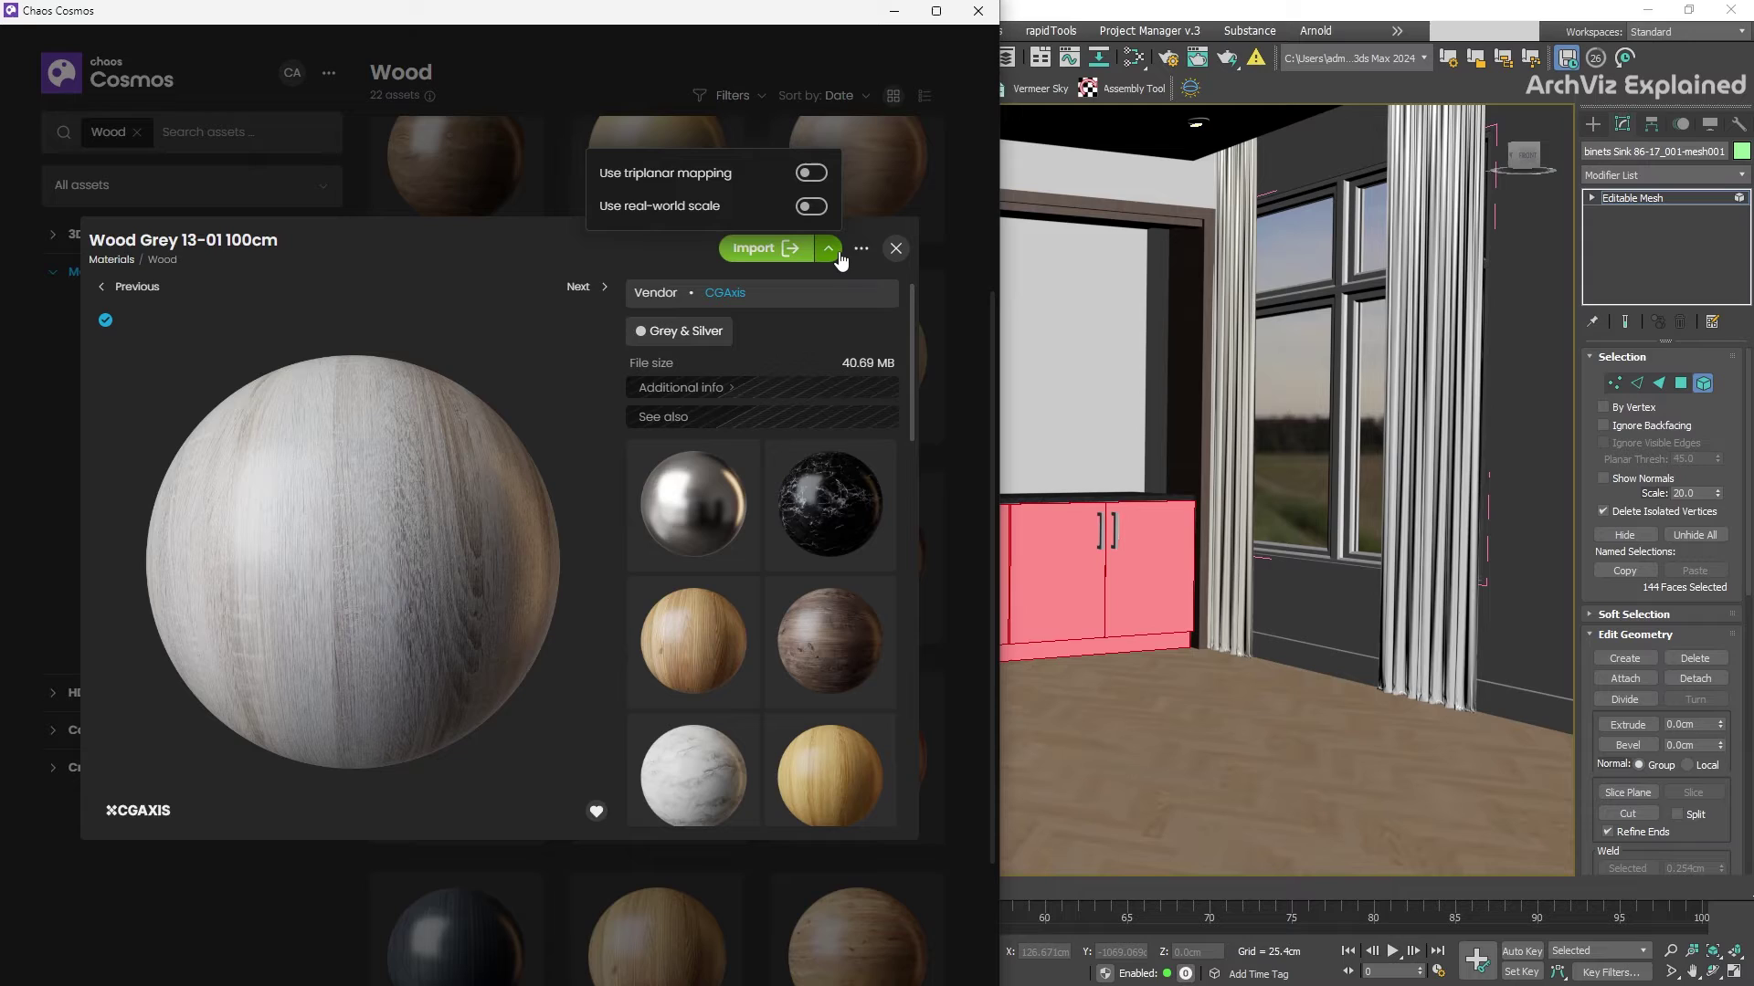
pyautogui.click(559, 245)
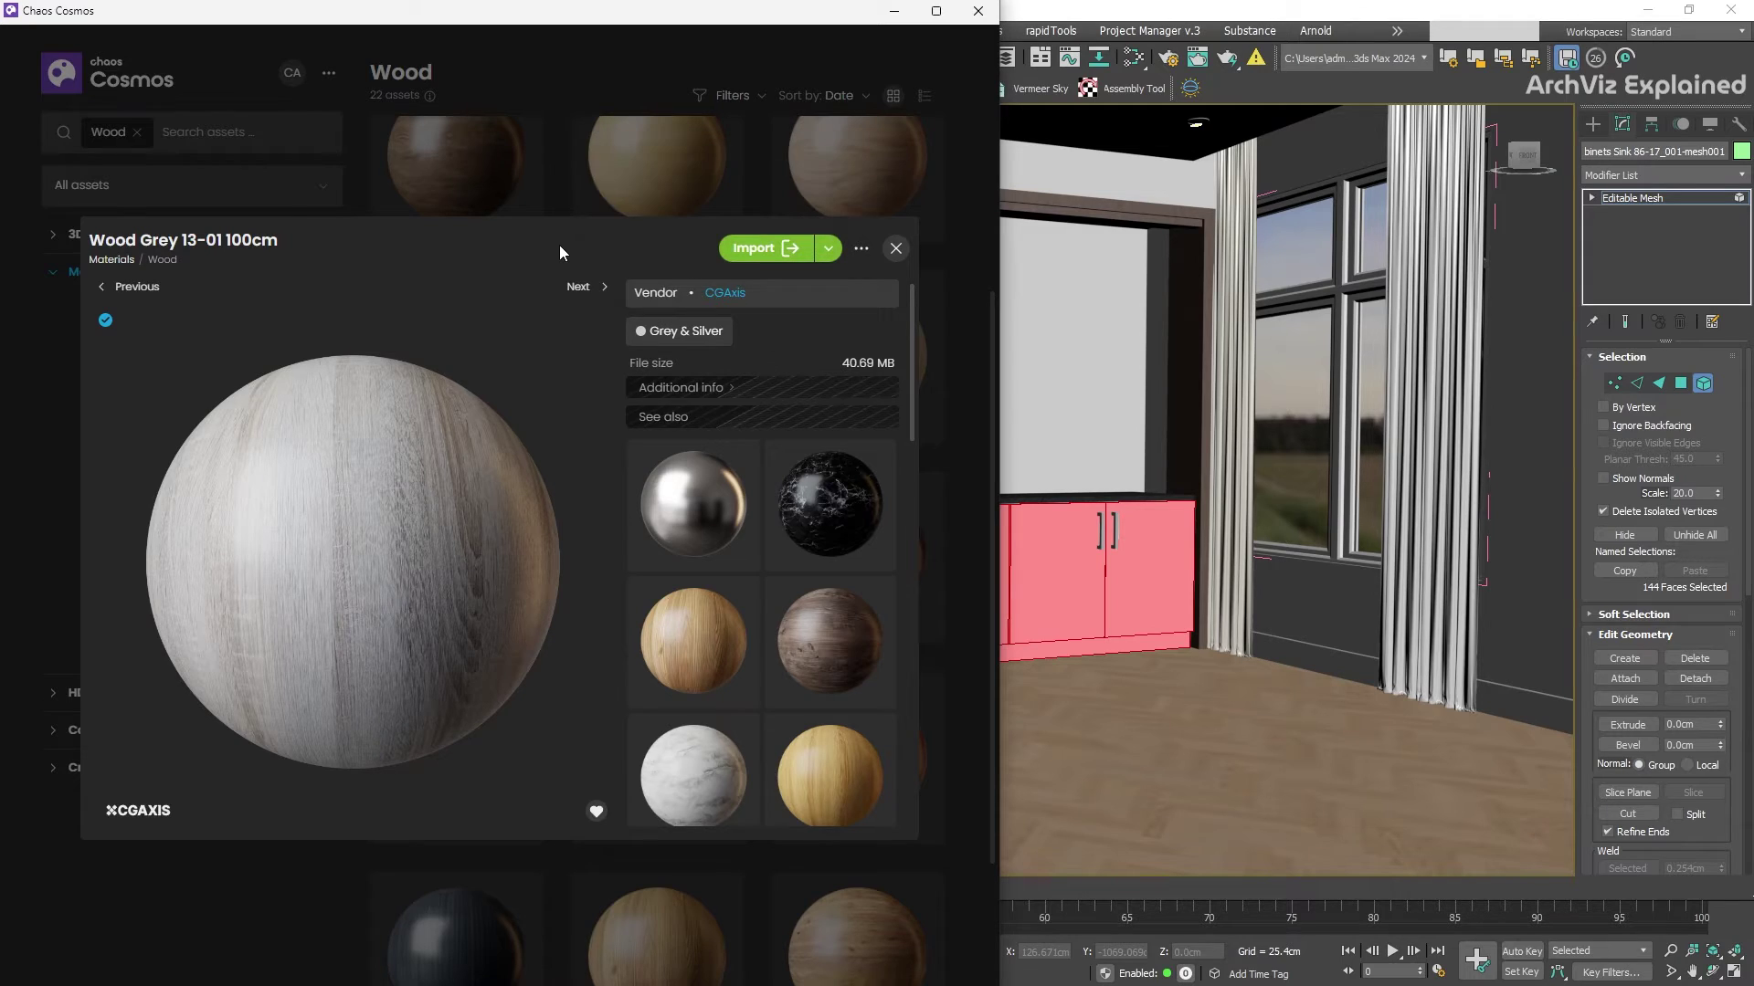
pyautogui.click(783, 252)
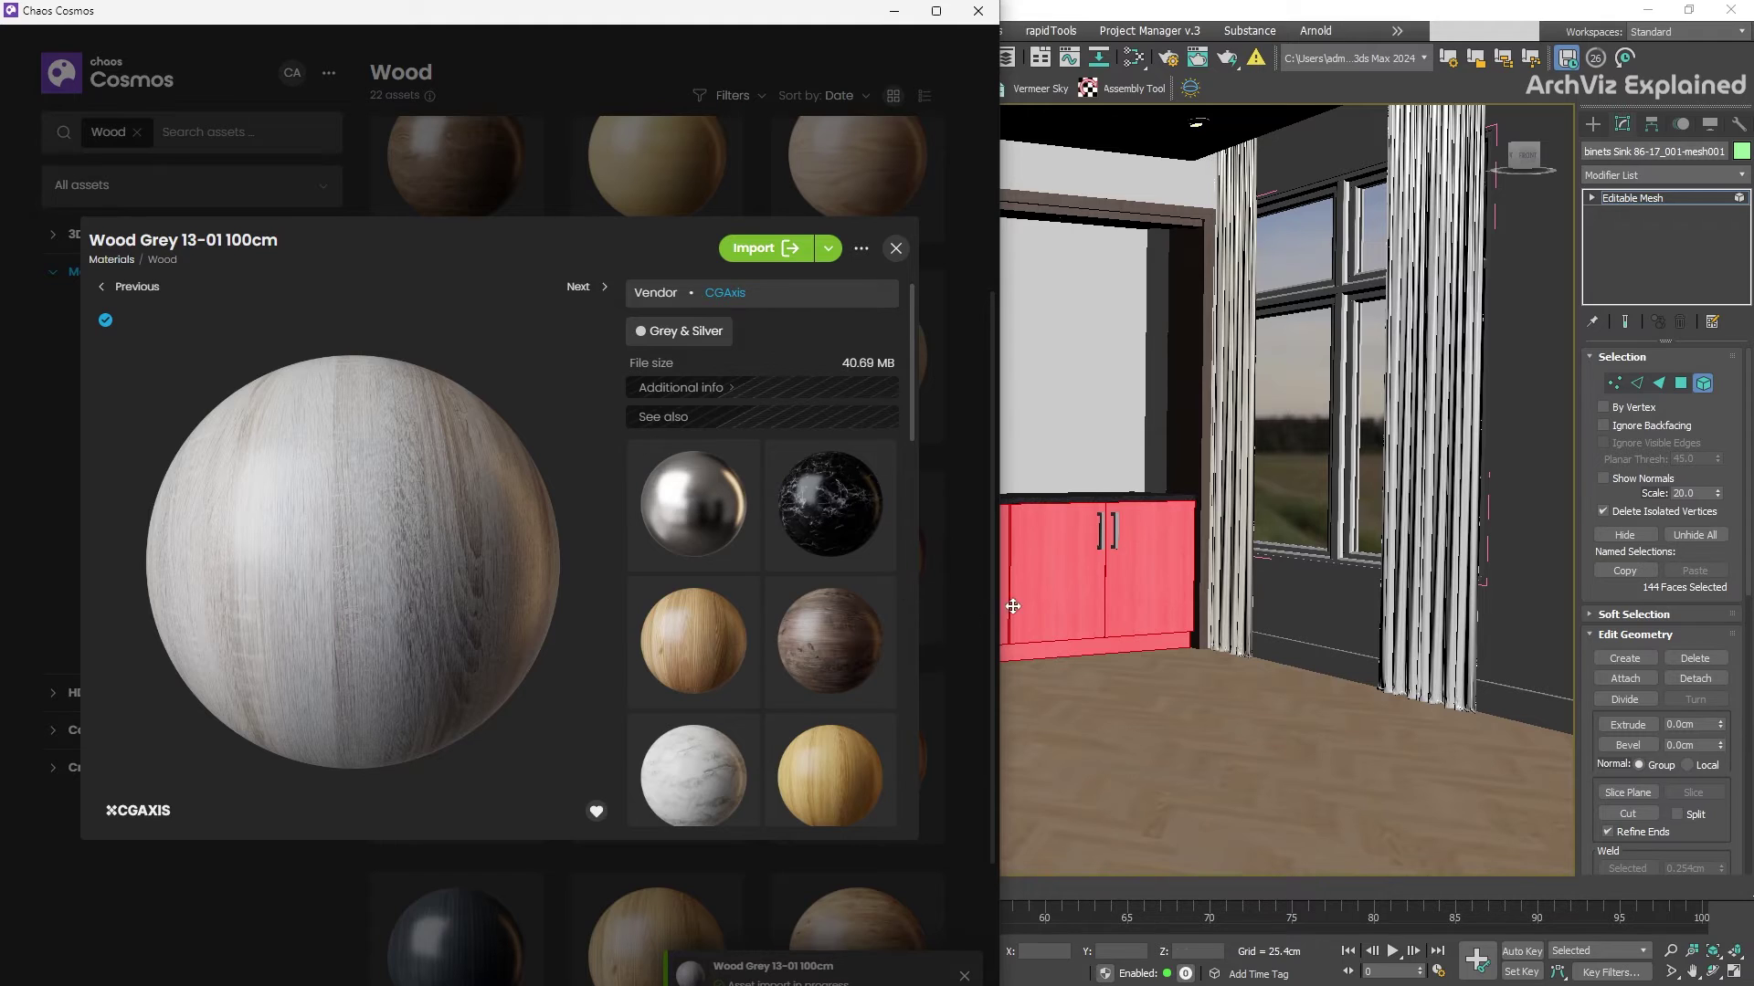
# Exit Element mode on the cabinets and close the Wood Grey material details
pyautogui.click(1706, 385)
pyautogui.click(1708, 382)
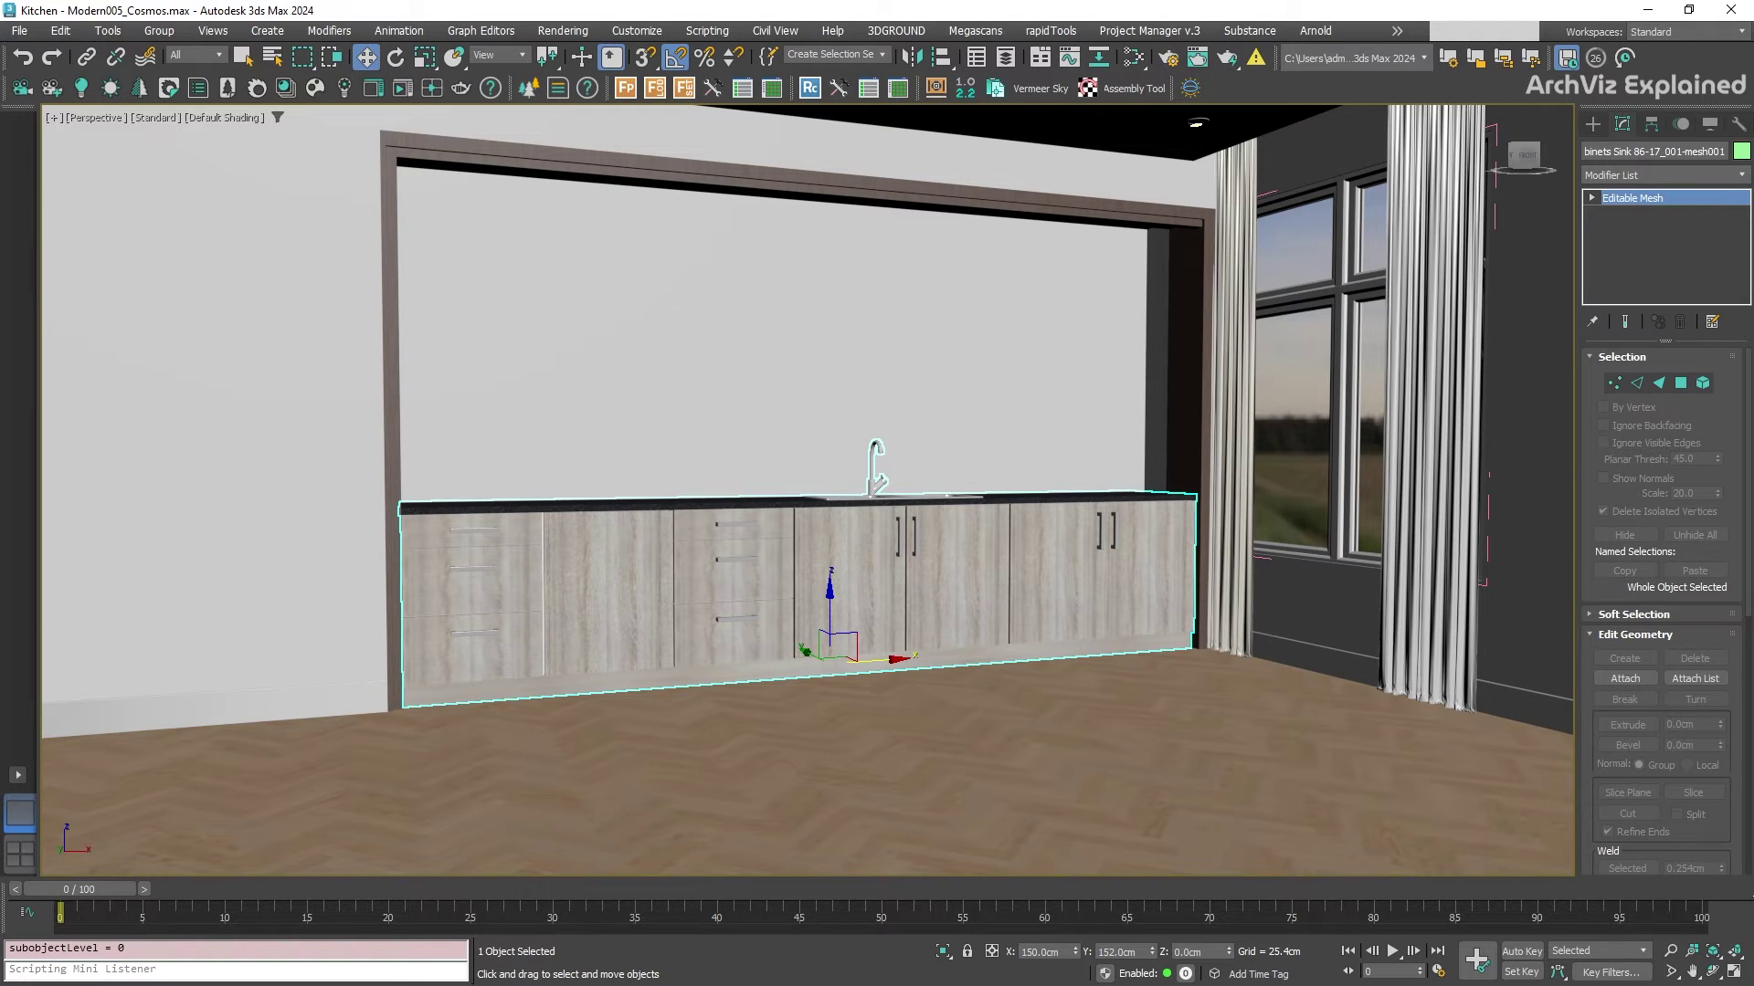
pyautogui.click(312, 90)
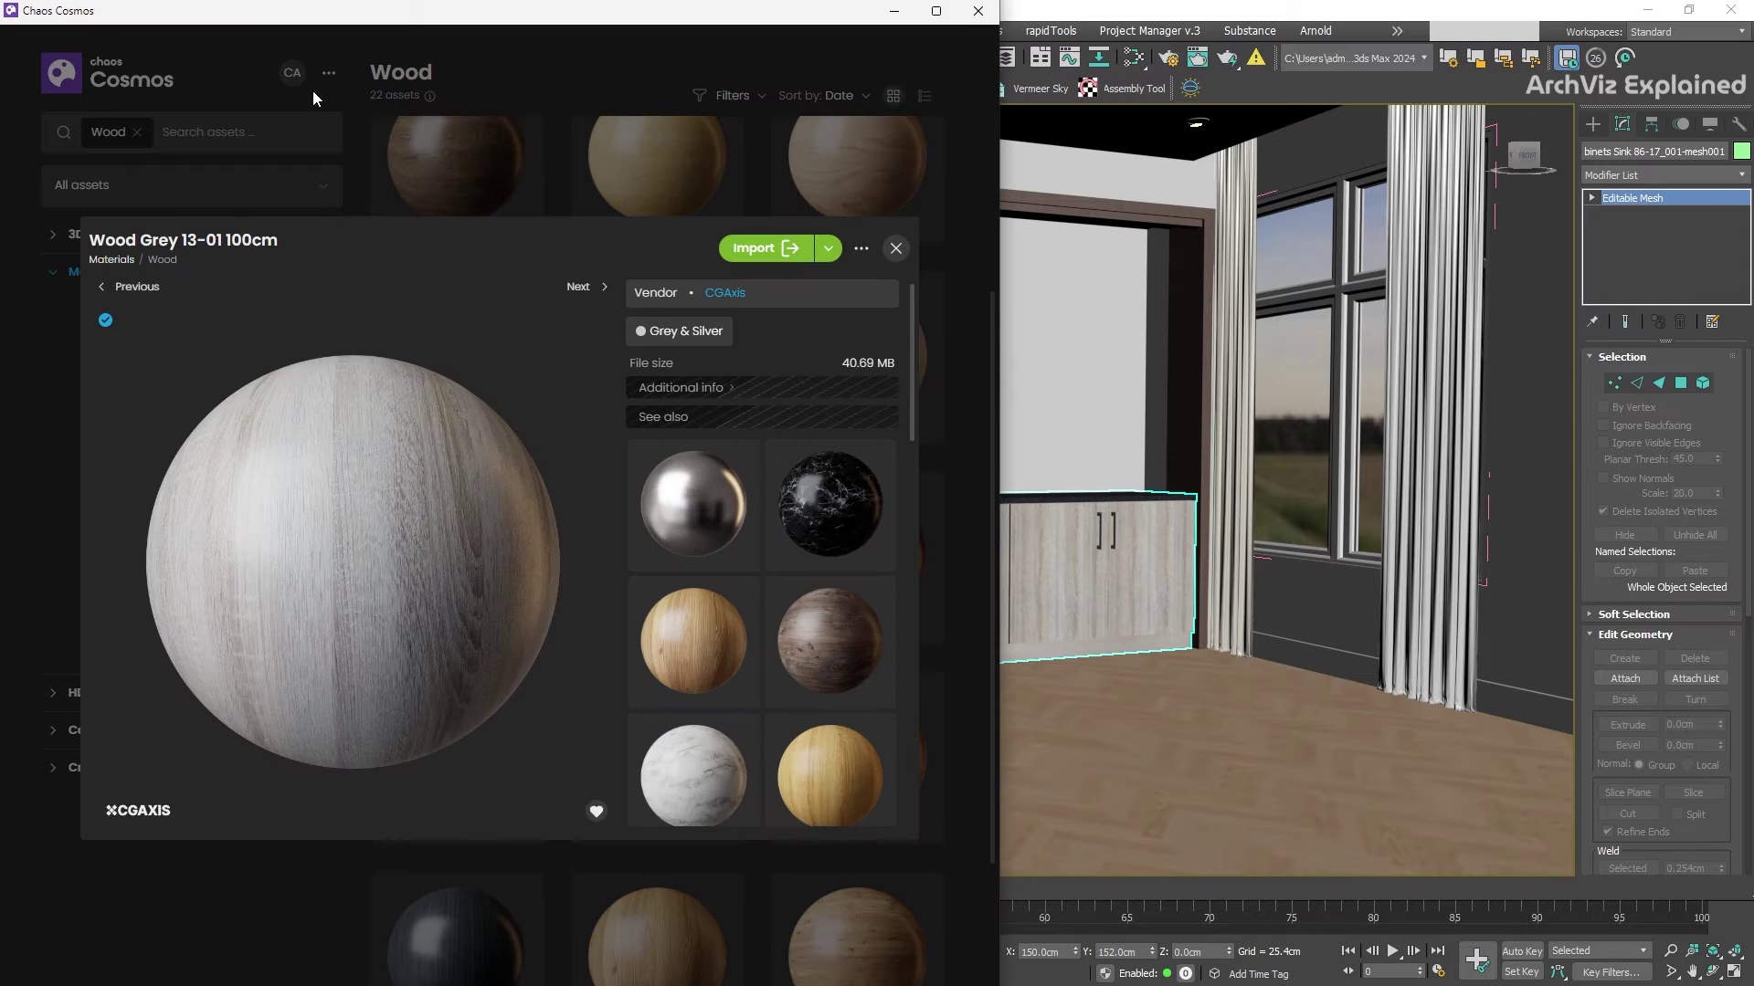
pyautogui.click(895, 249)
pyautogui.click(1165, 73)
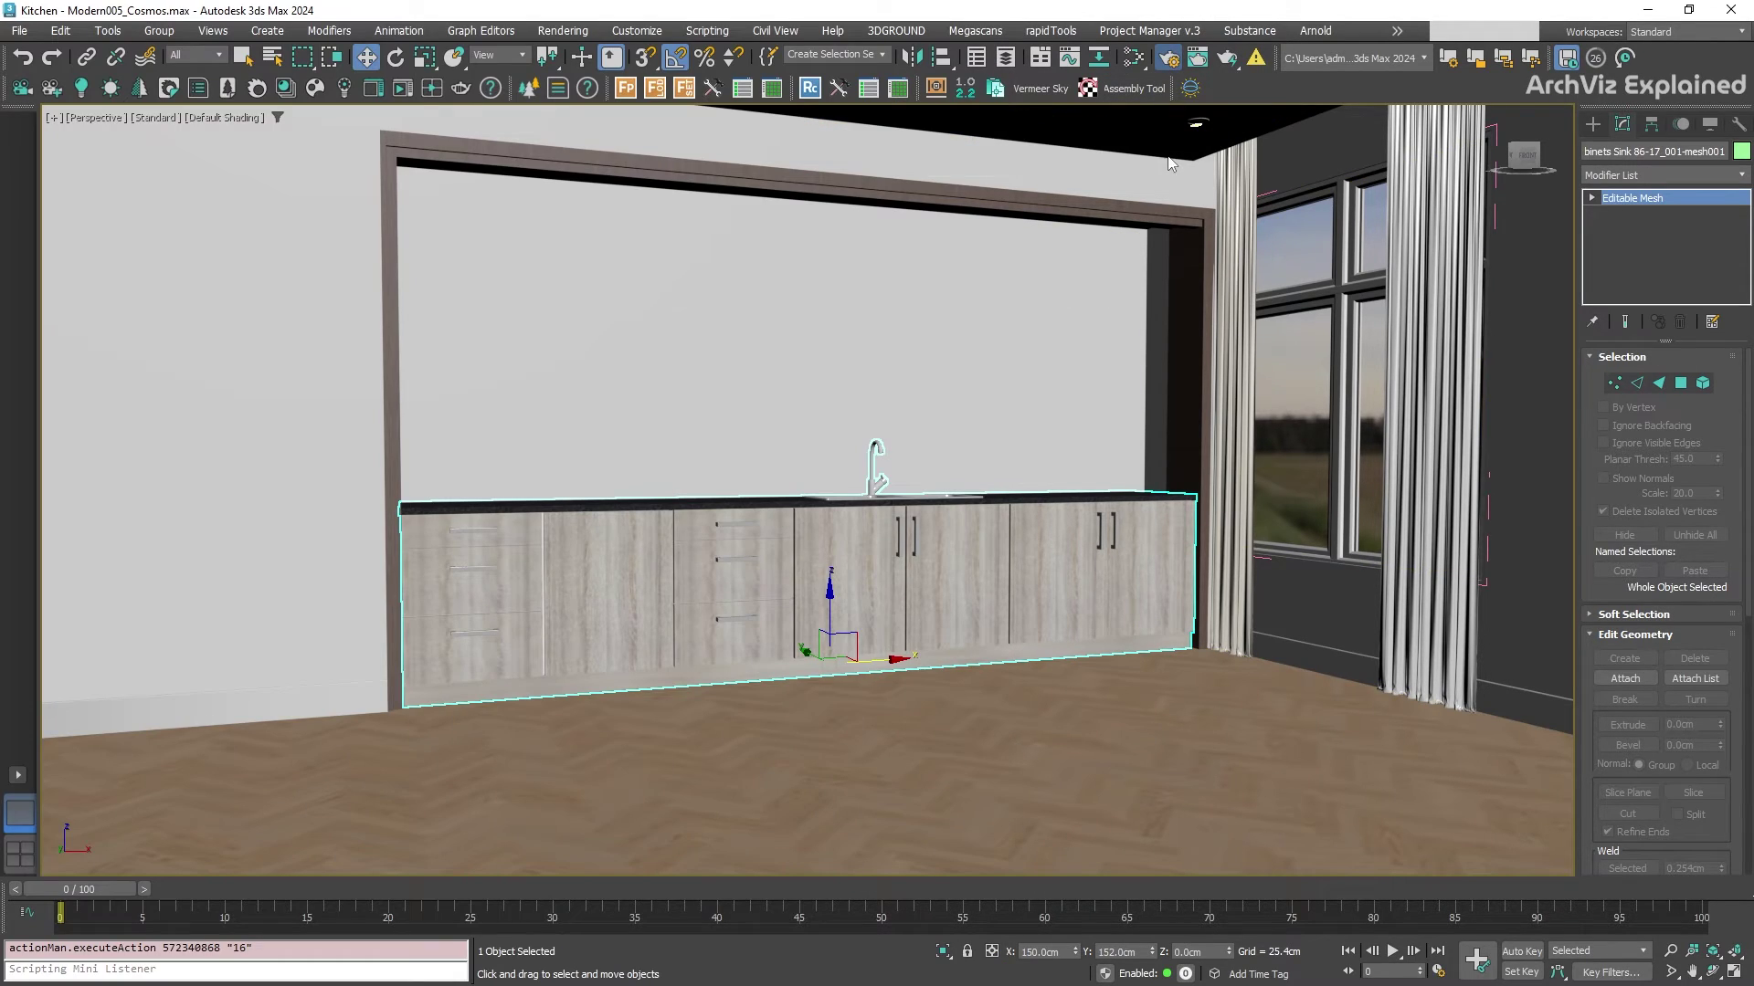
# Open Render Setup and find the Day 026 sky under HDRIs > Day
pyautogui.press('F10')
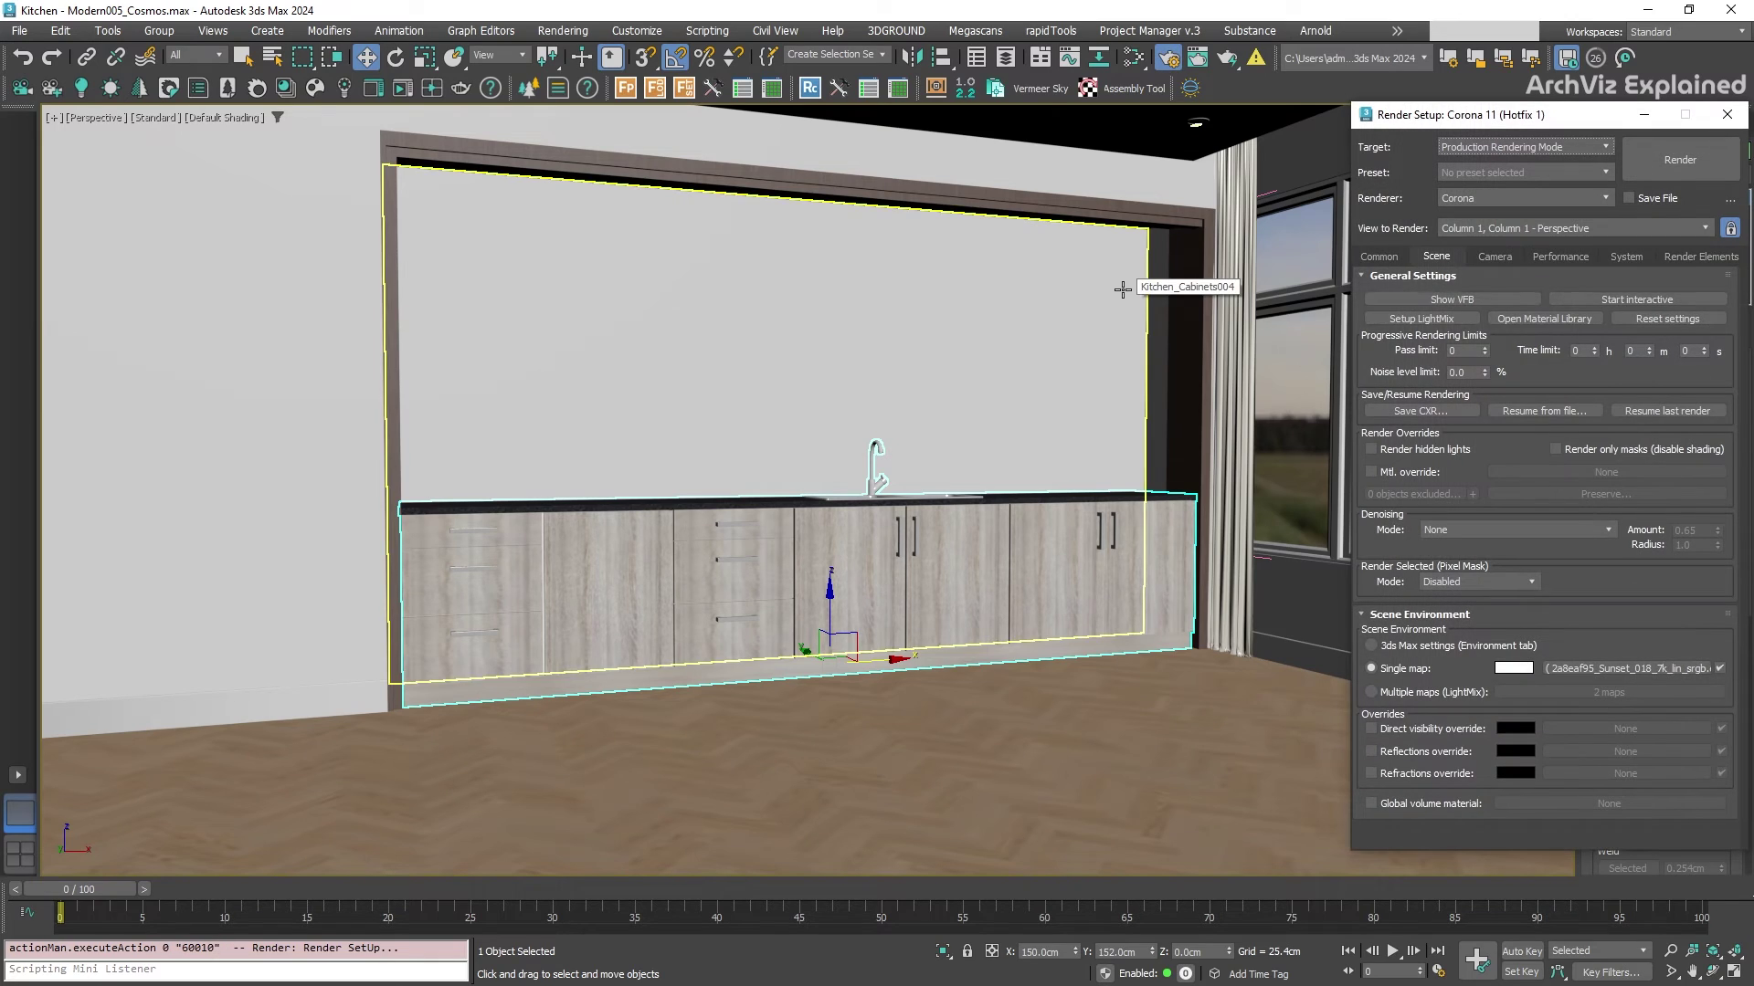
pyautogui.click(315, 89)
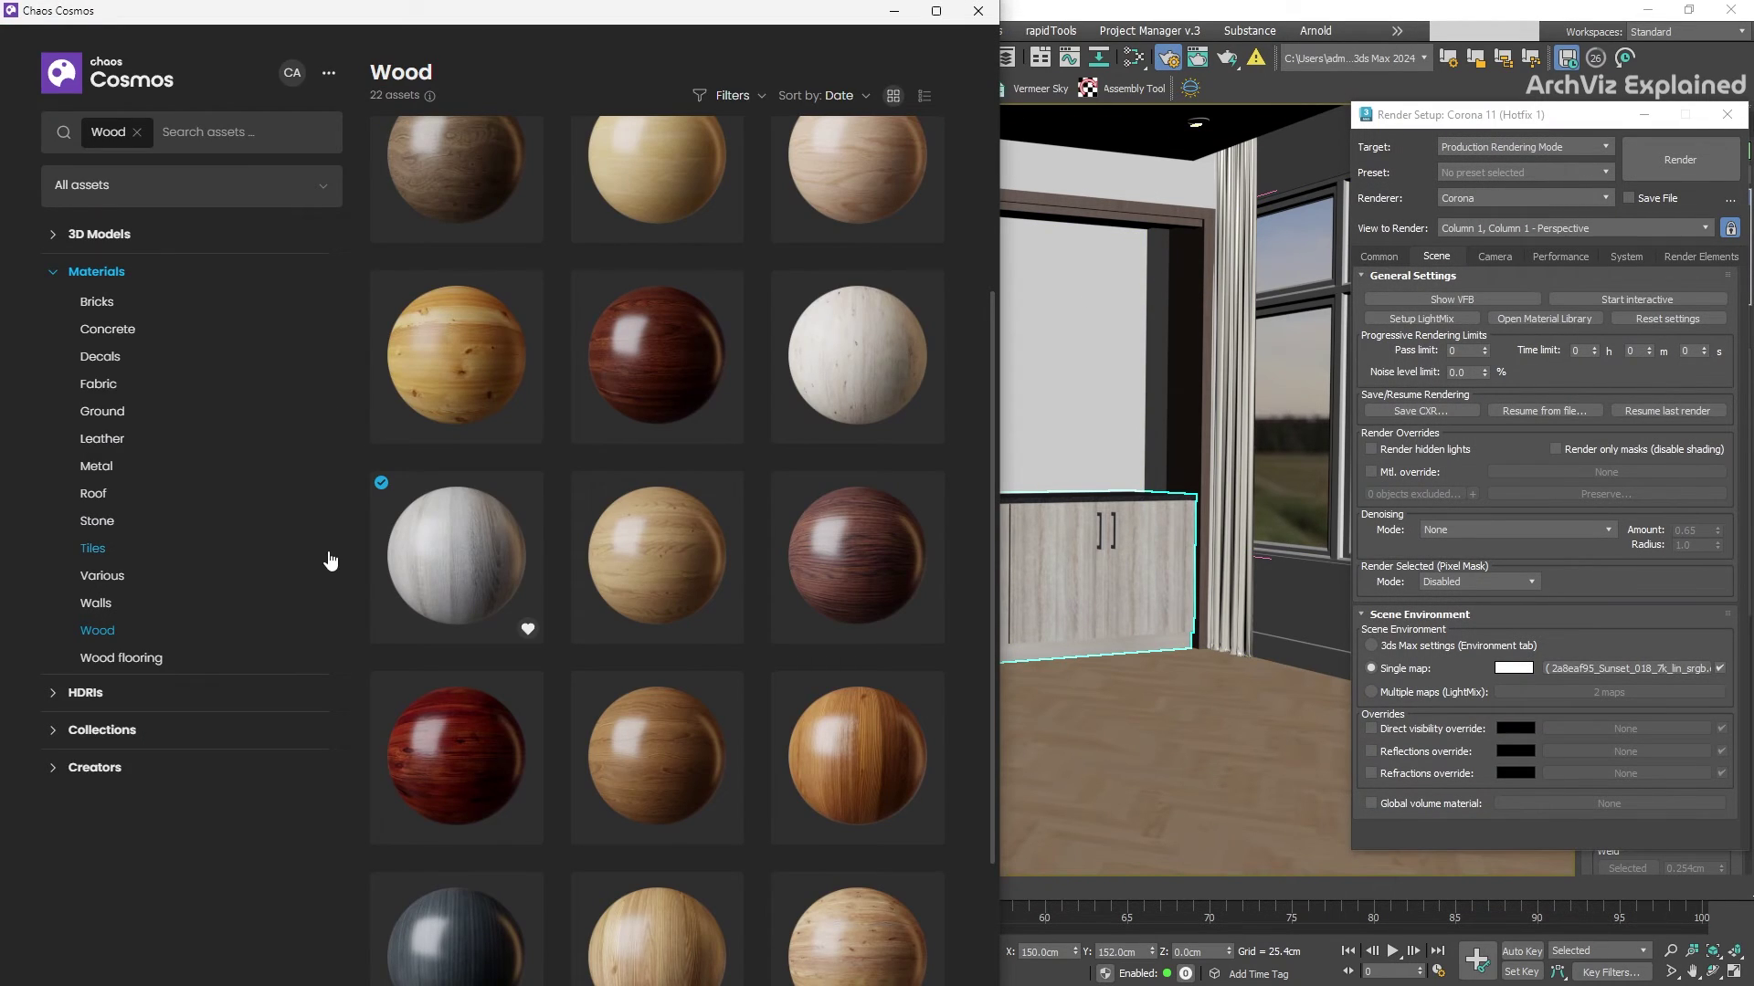
pyautogui.click(99, 696)
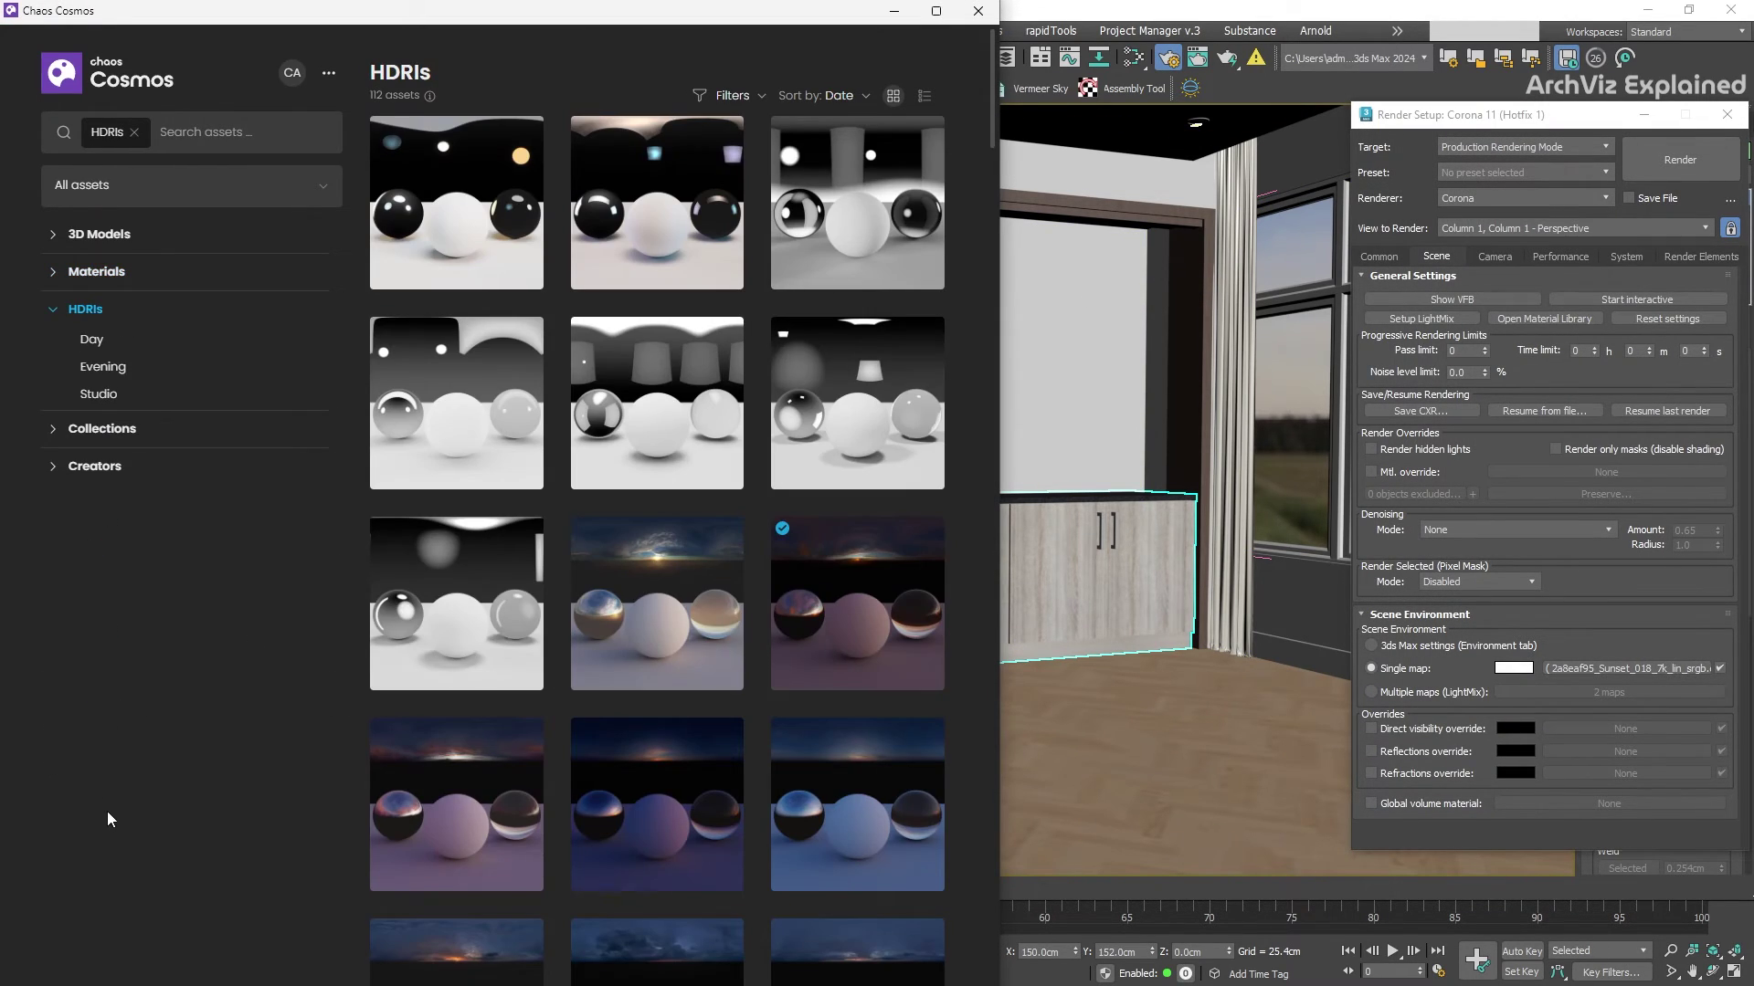
pyautogui.click(93, 340)
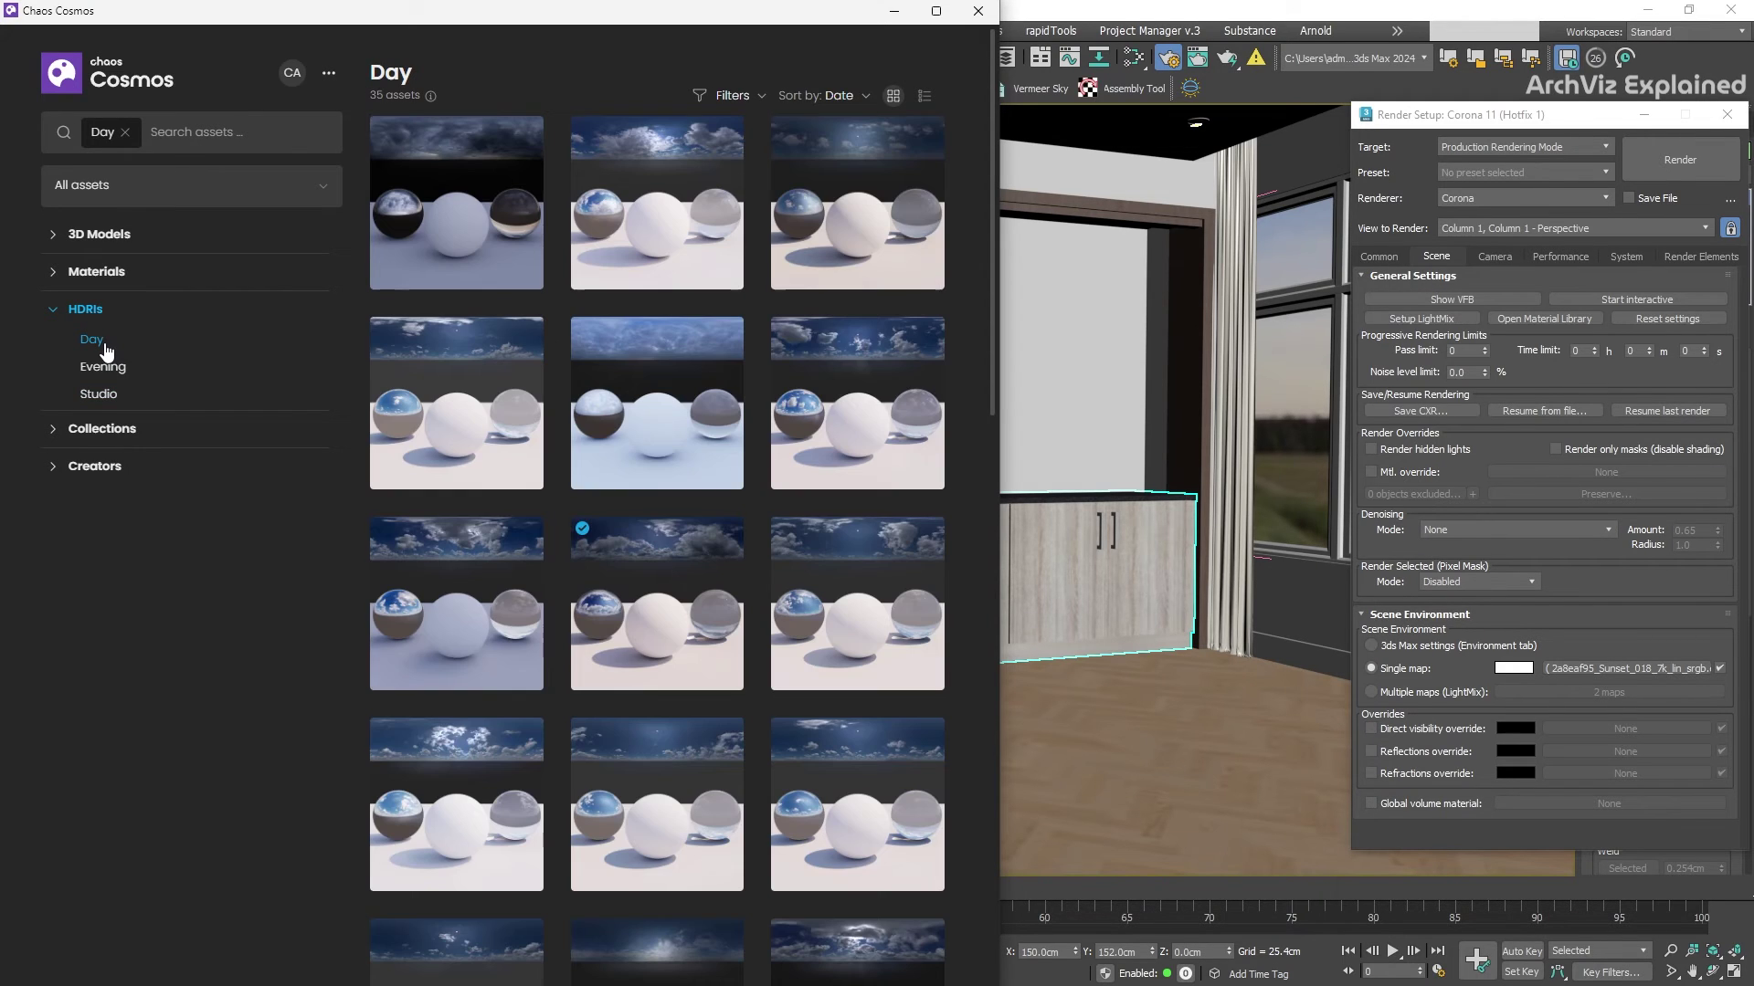
pyautogui.click(661, 621)
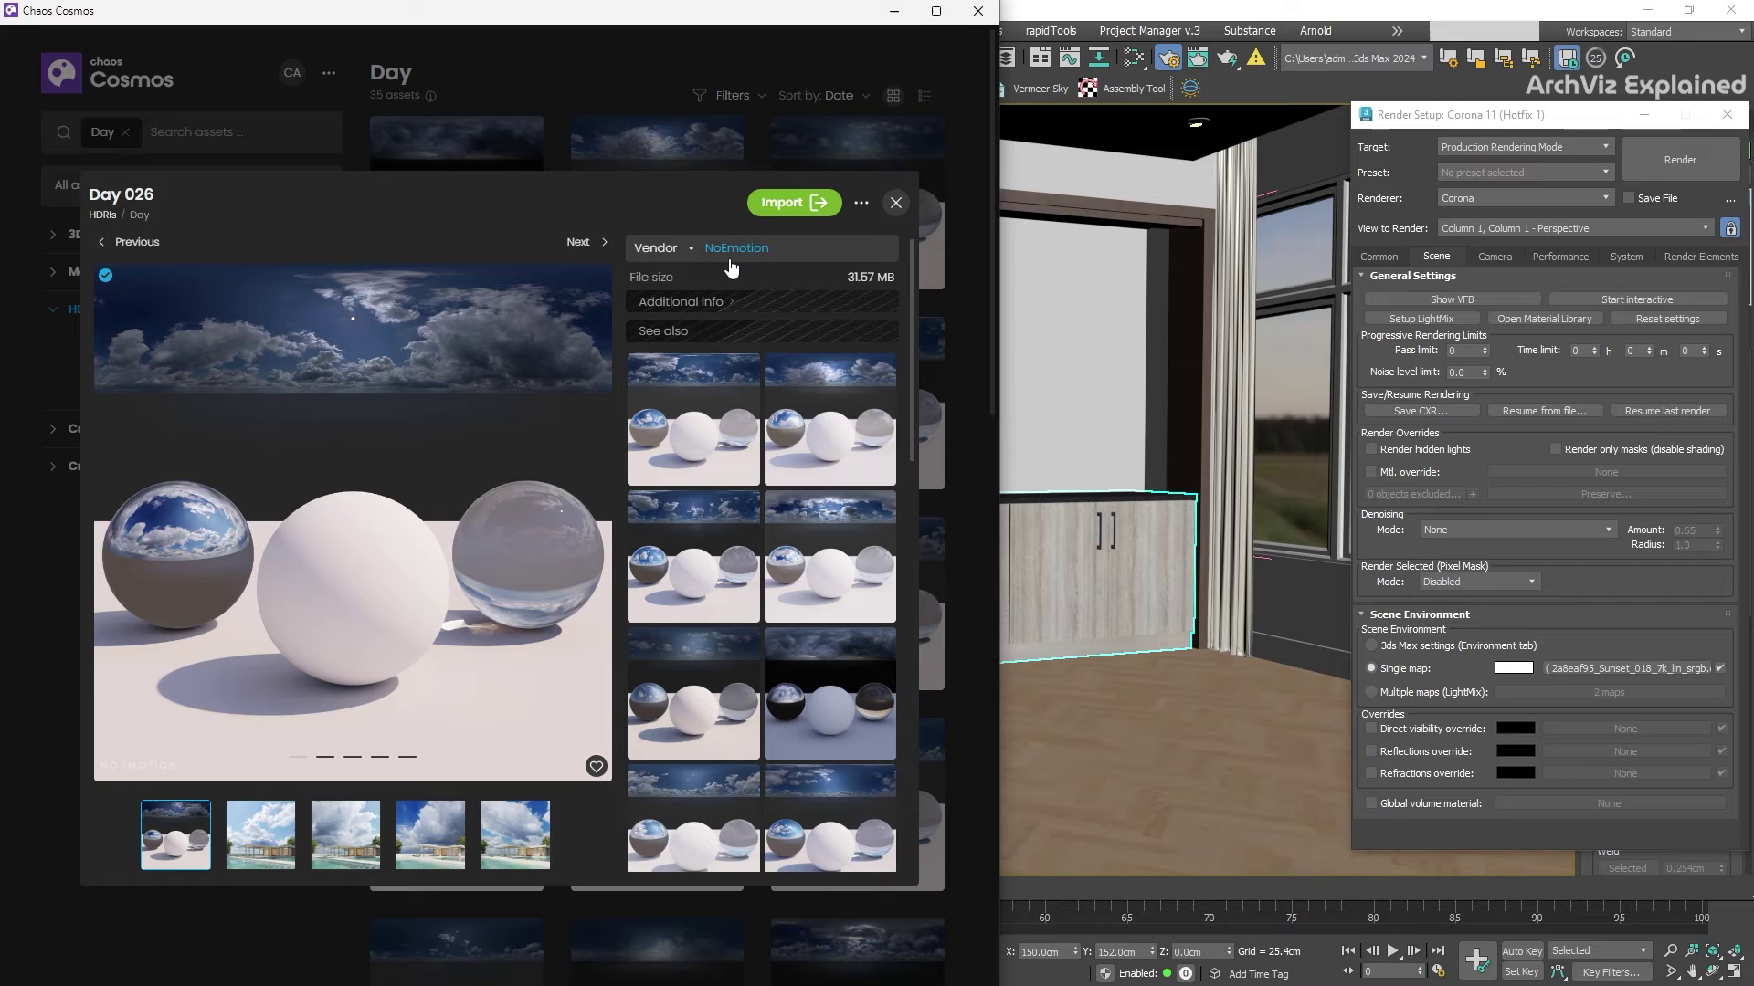
# Import Day 026 as the environment map and start an interactive render
pyautogui.click(767, 203)
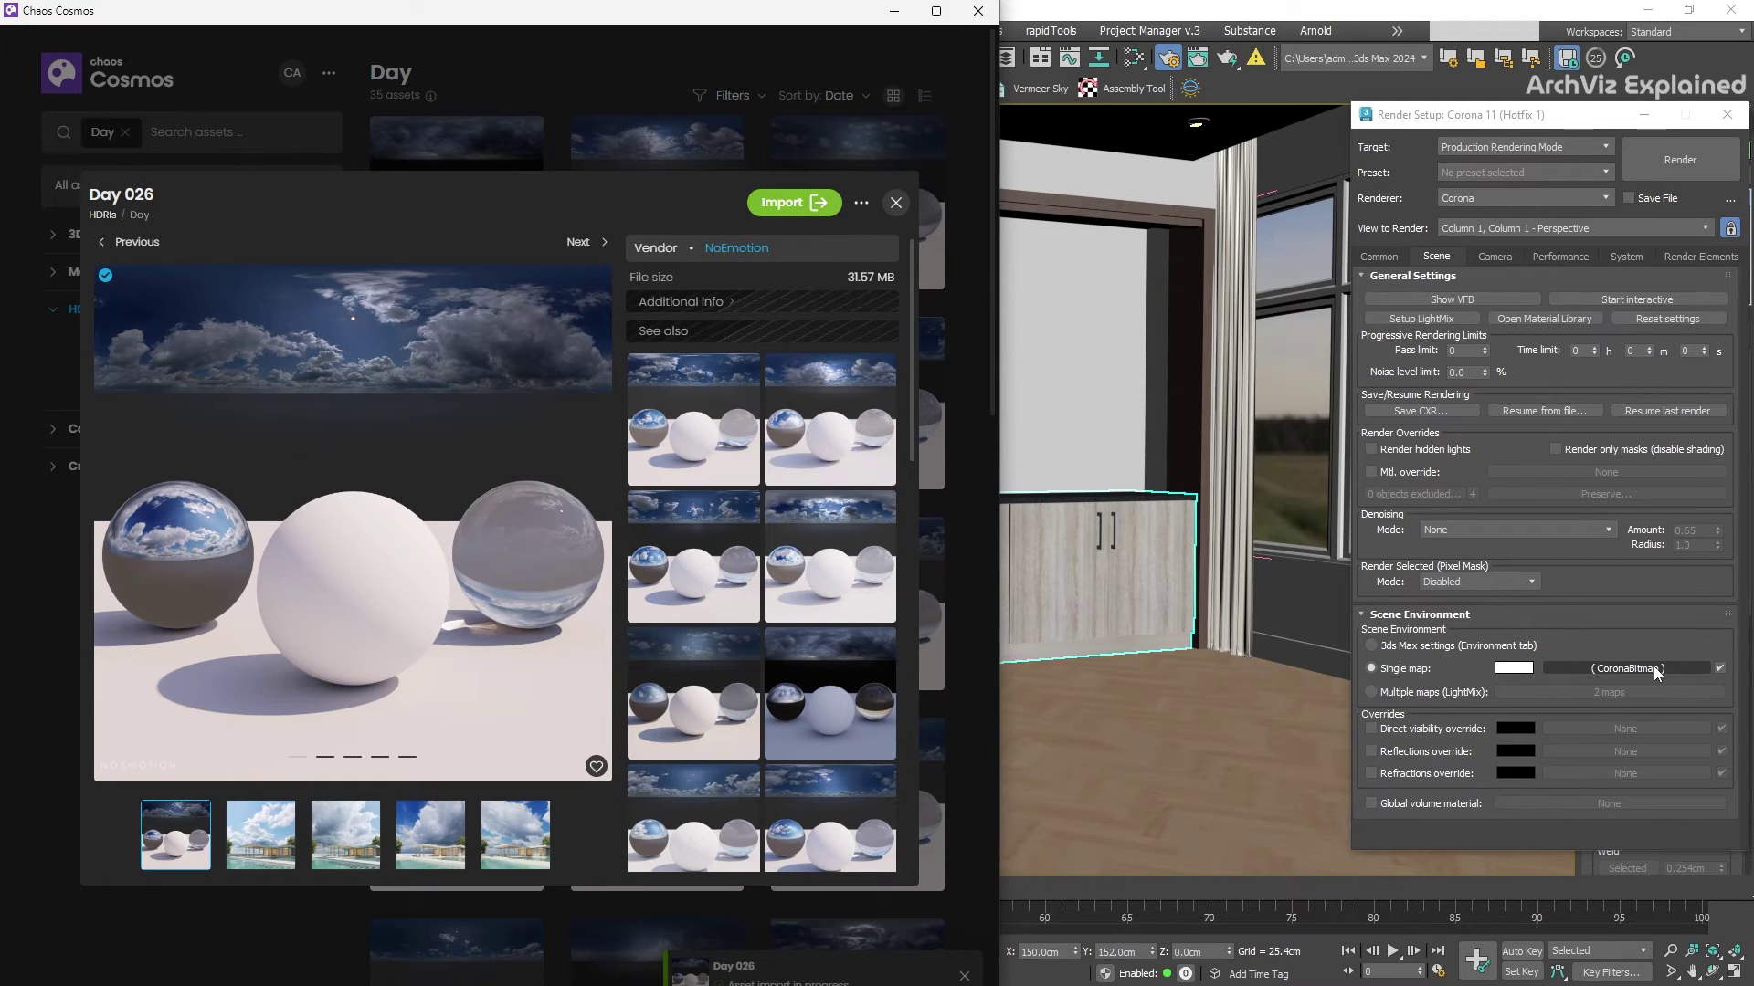
pyautogui.click(1617, 301)
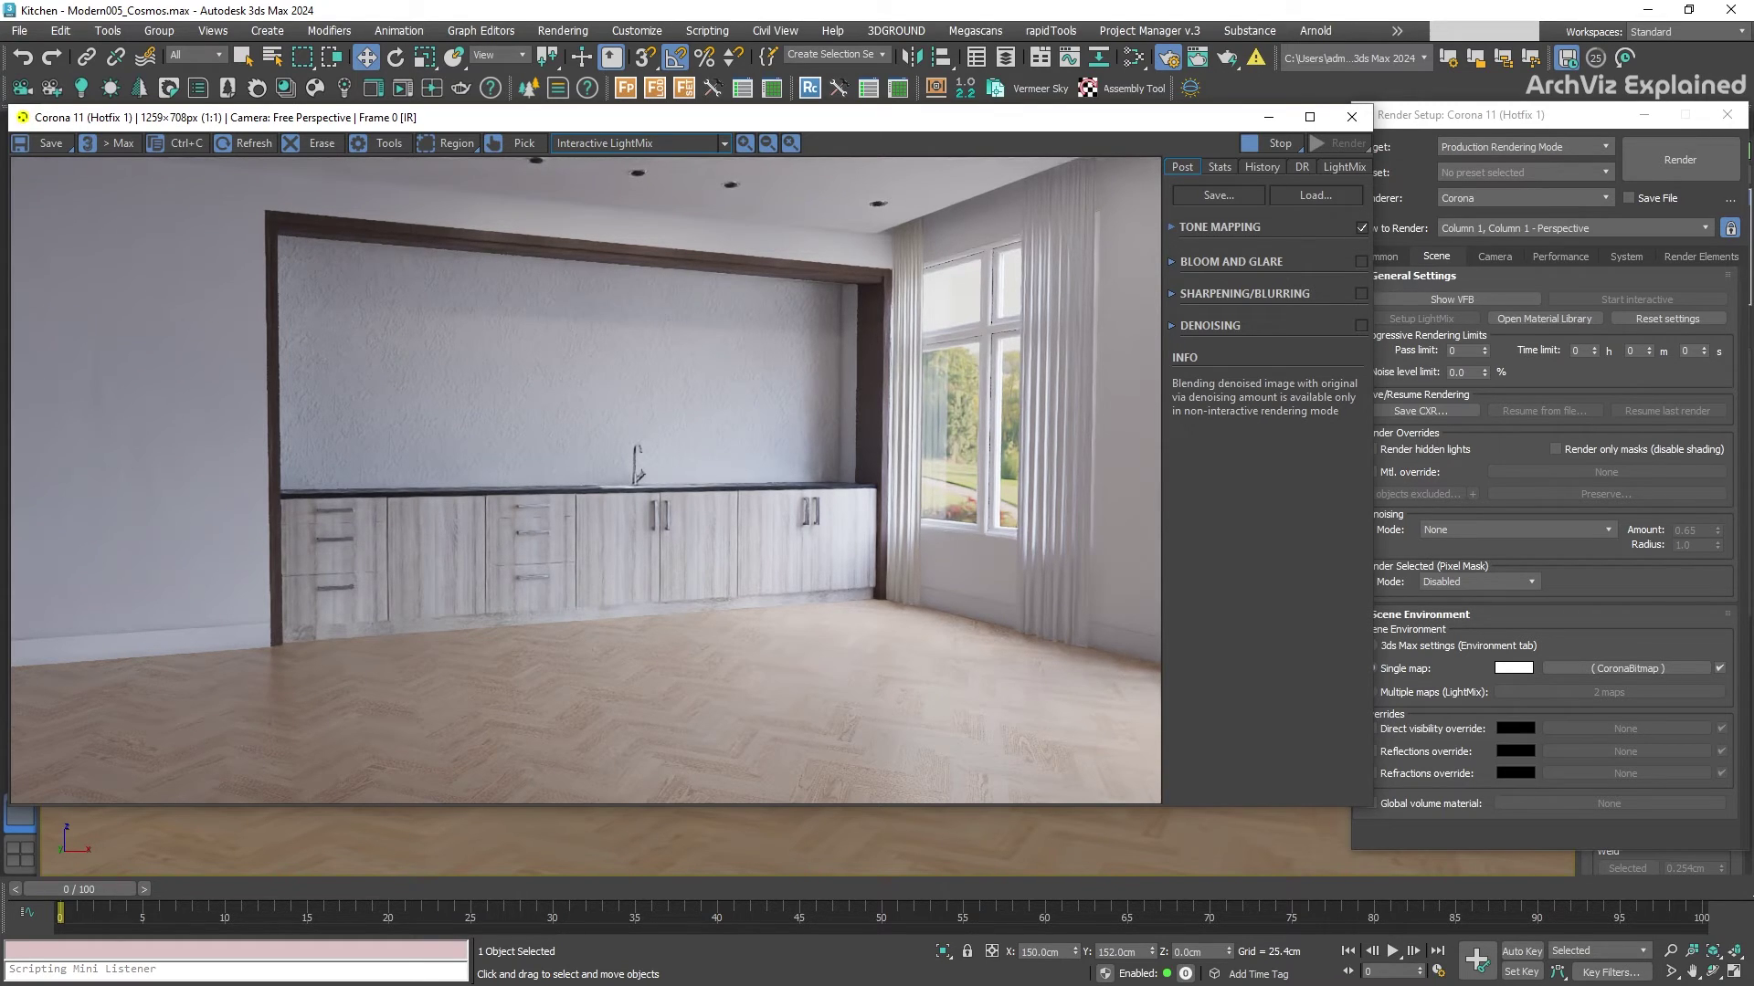
pyautogui.hotkey('alt', 'Tab')
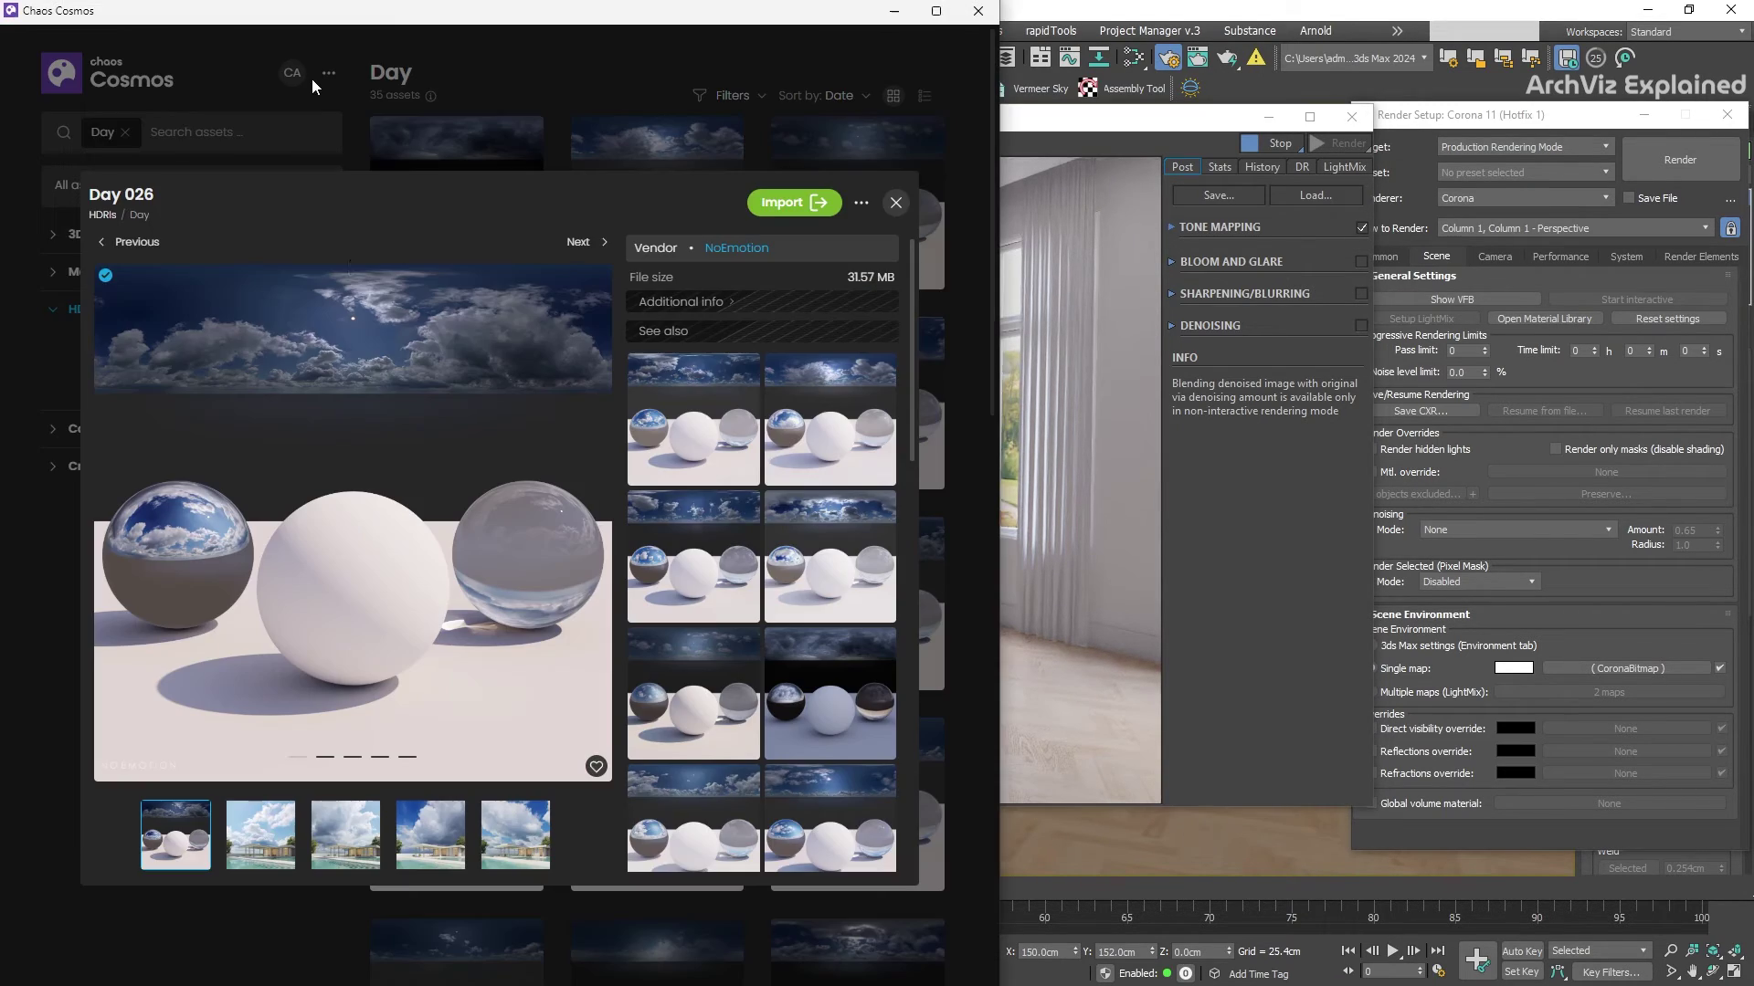
# Import the Sunset 018 evening HDRI to relight the kitchen, then stop the interactive render
pyautogui.click(895, 203)
pyautogui.click(127, 378)
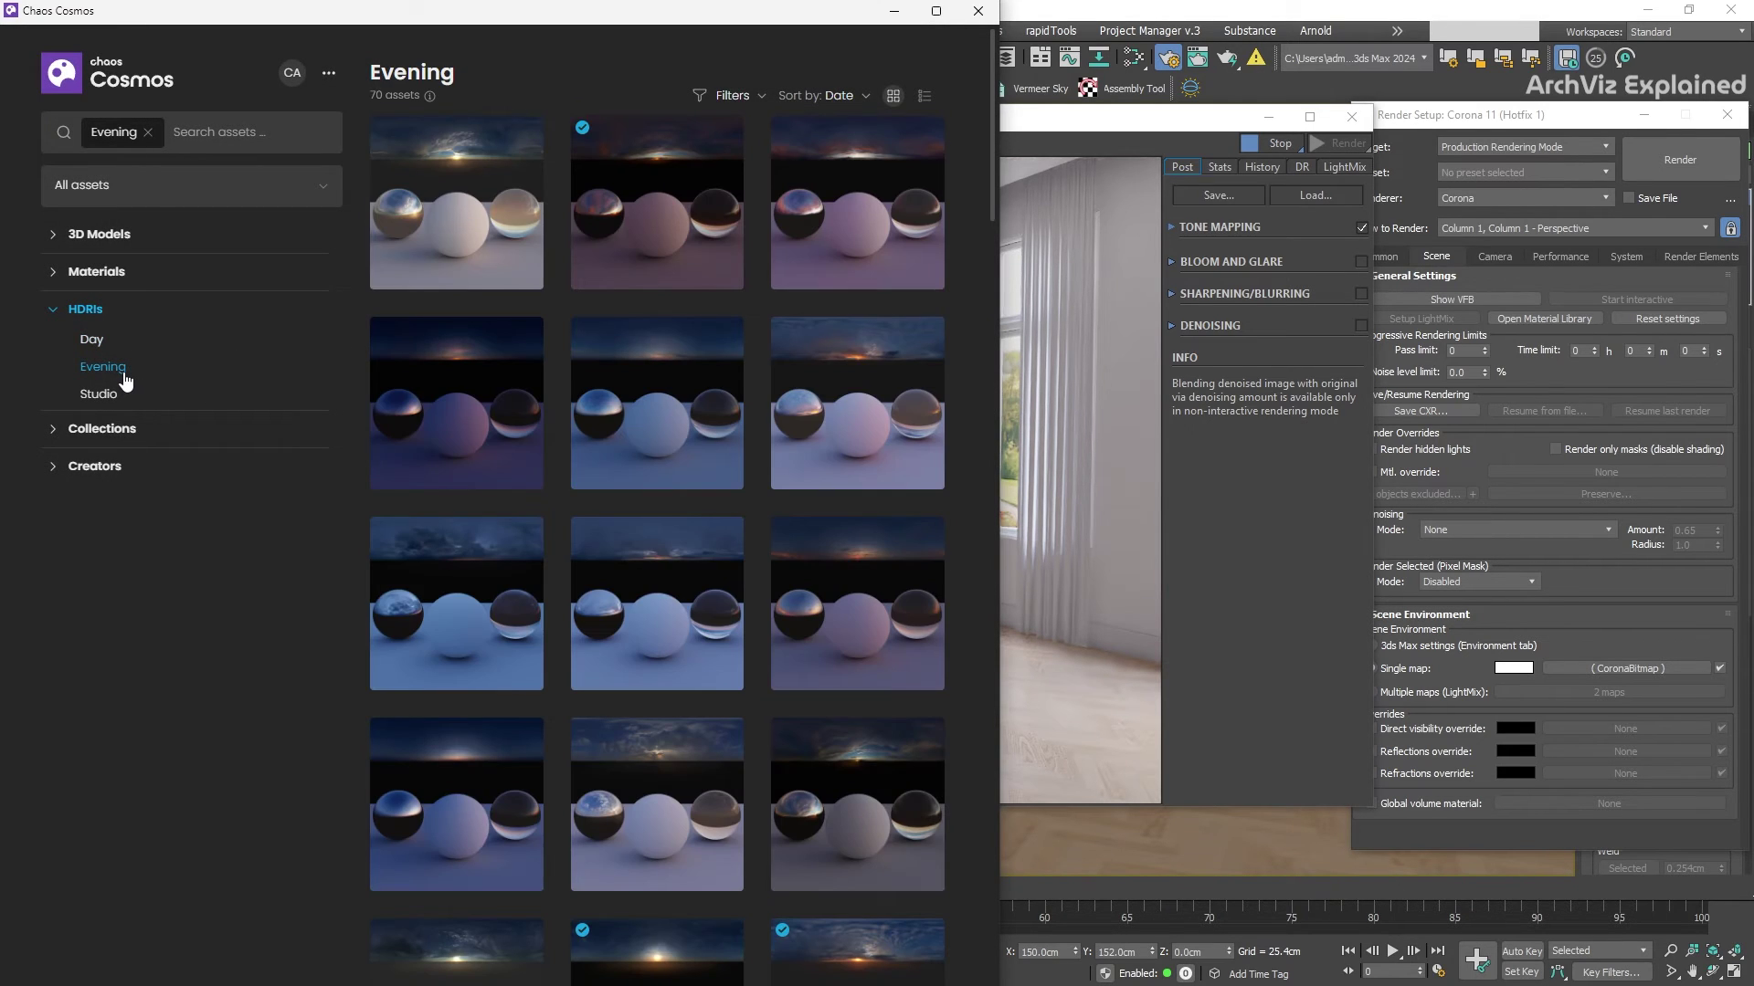
pyautogui.scroll(-4, 705, 439)
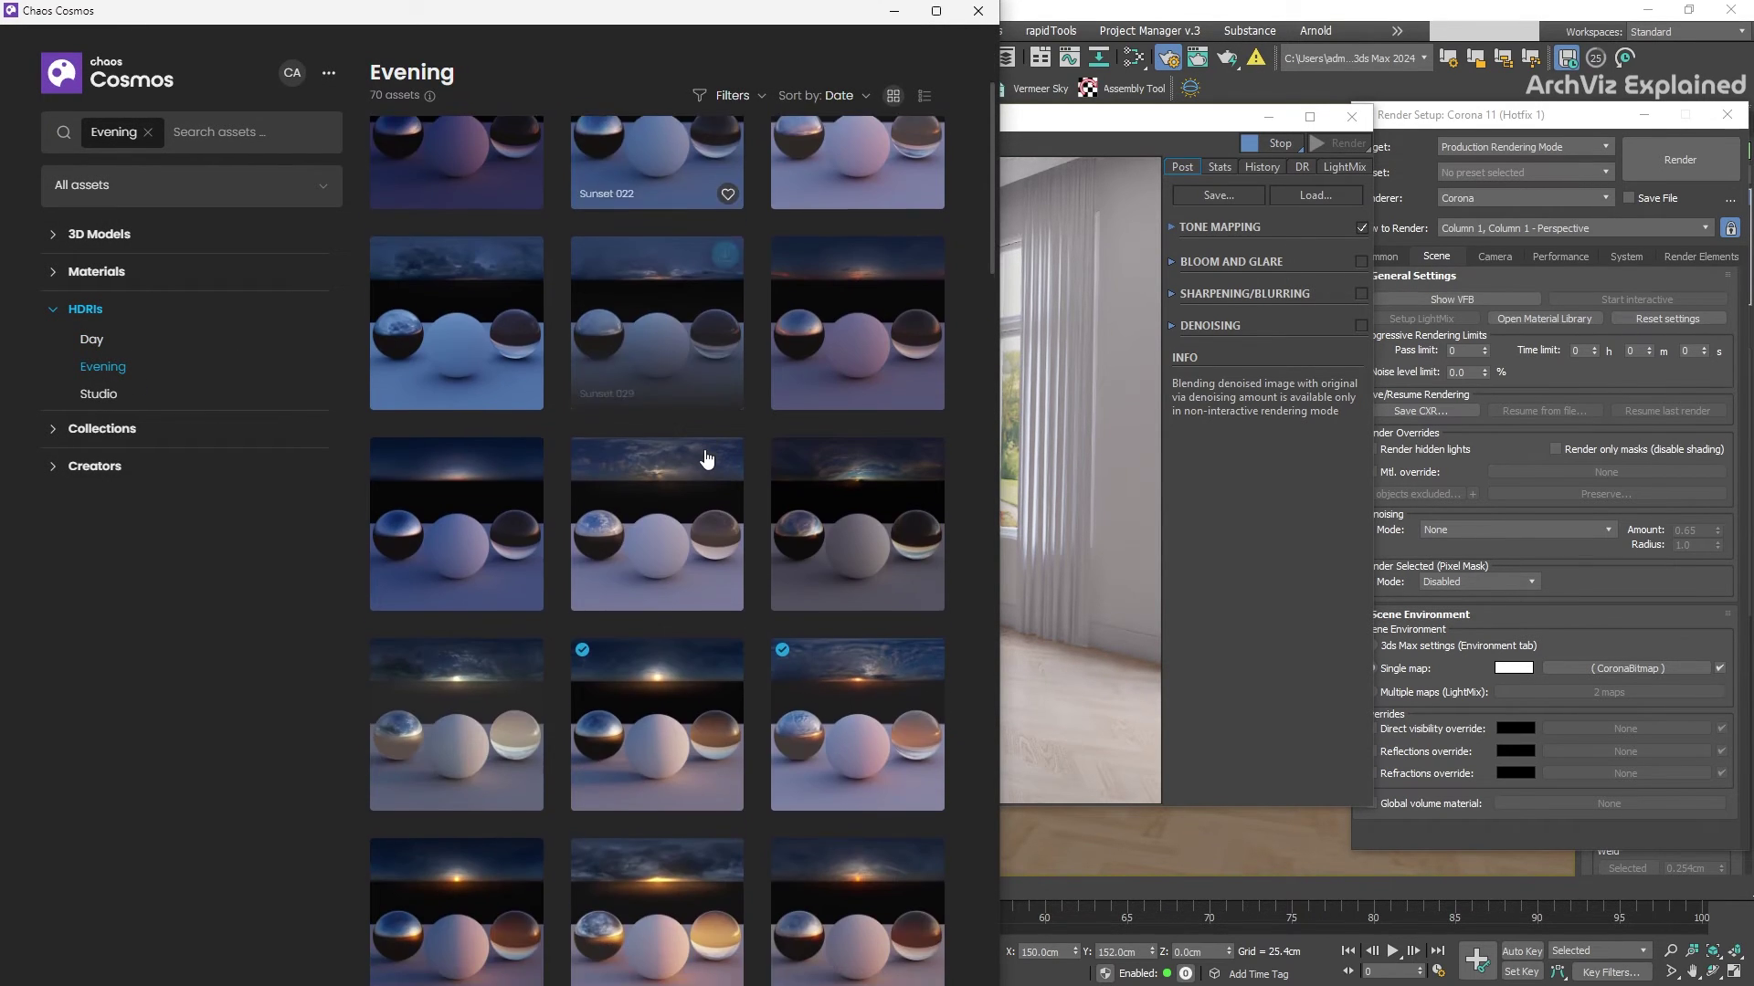
pyautogui.scroll(-4, 445, 808)
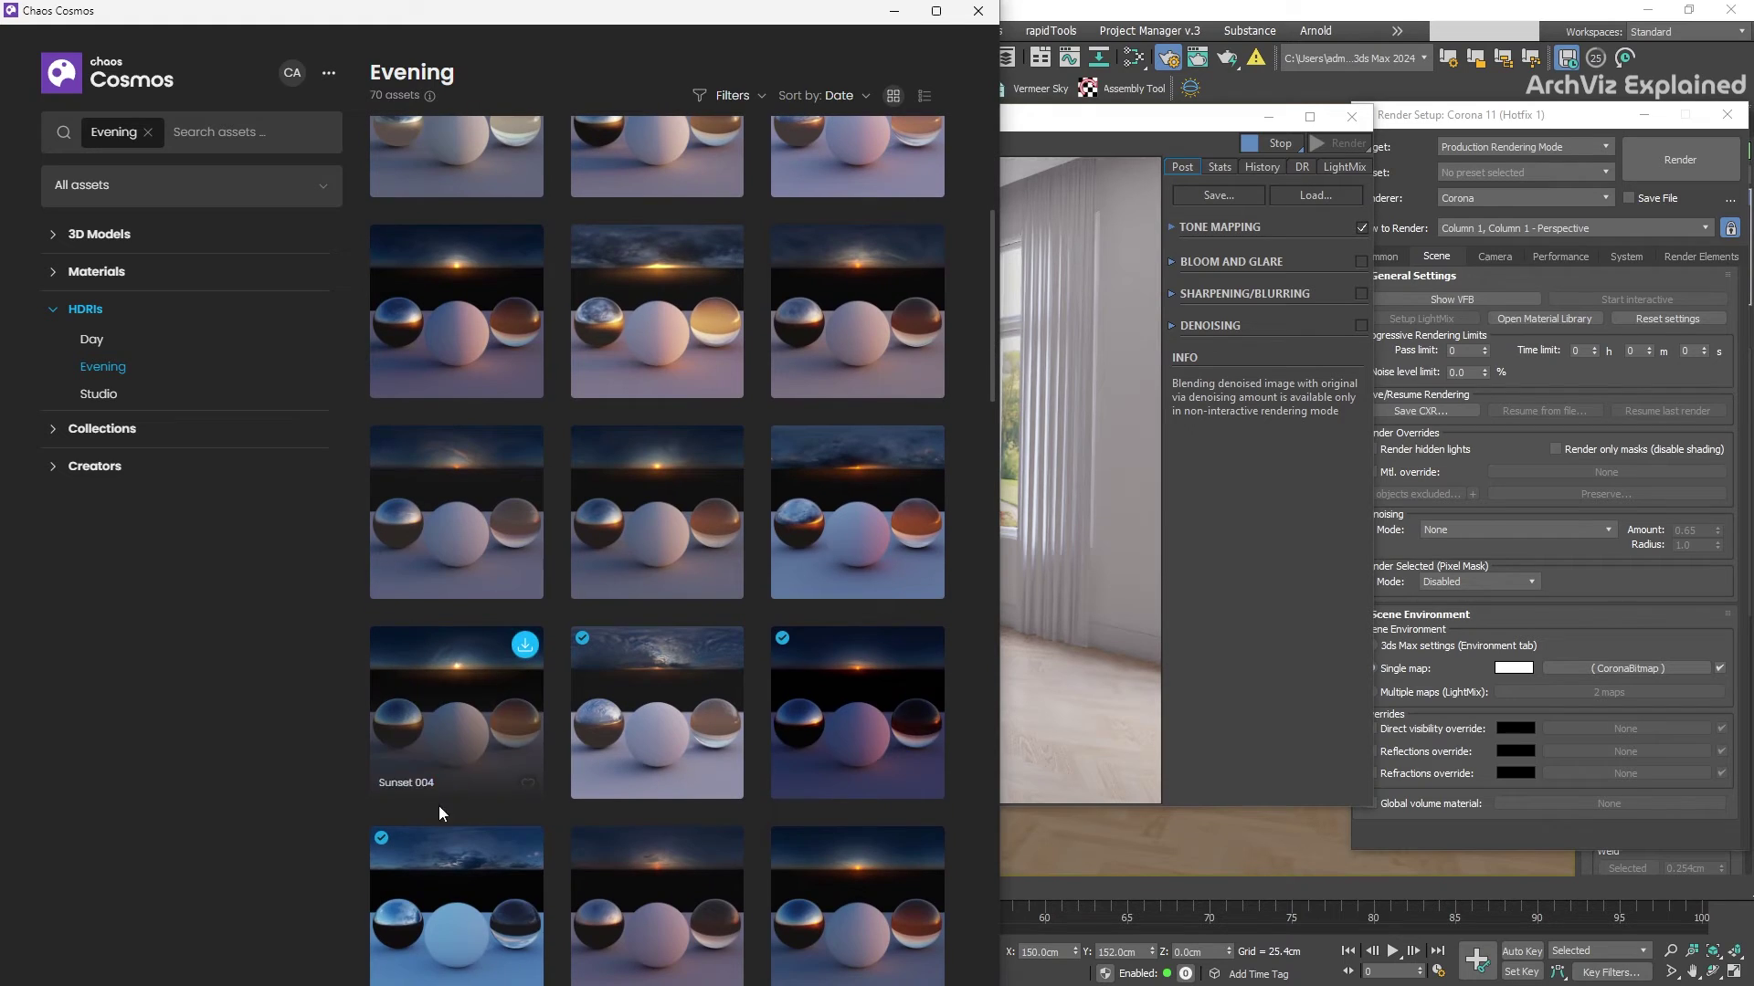
pyautogui.click(925, 645)
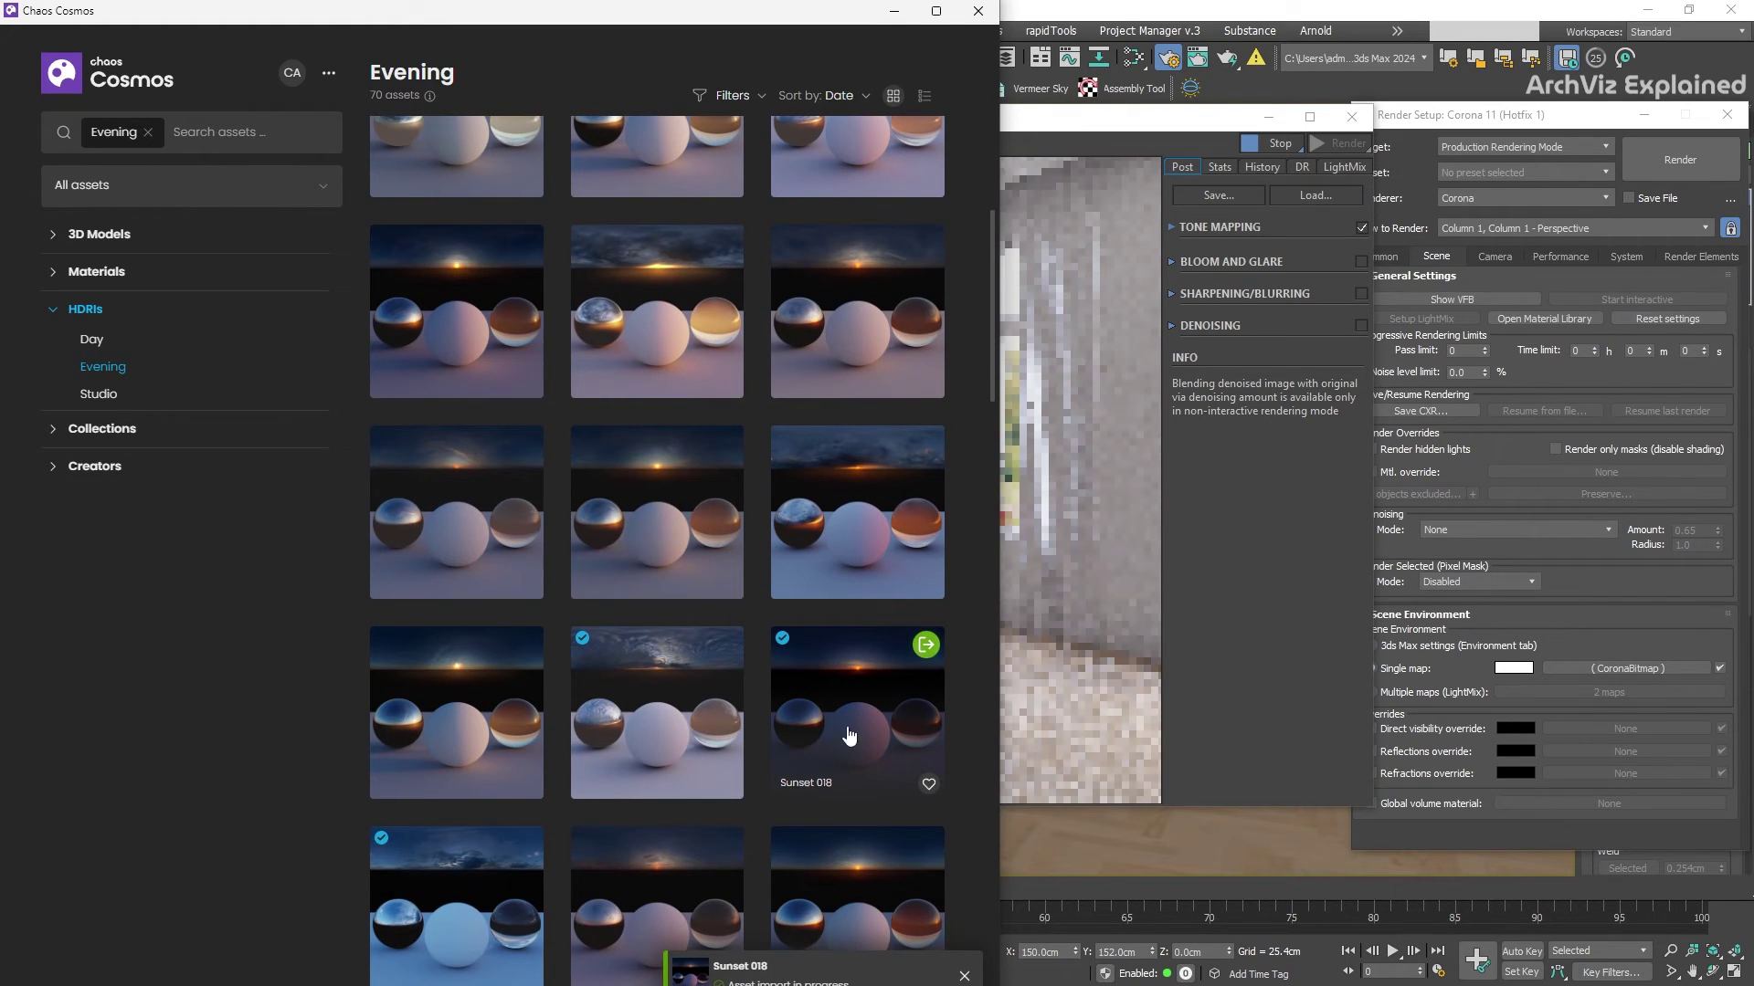
pyautogui.click(1148, 123)
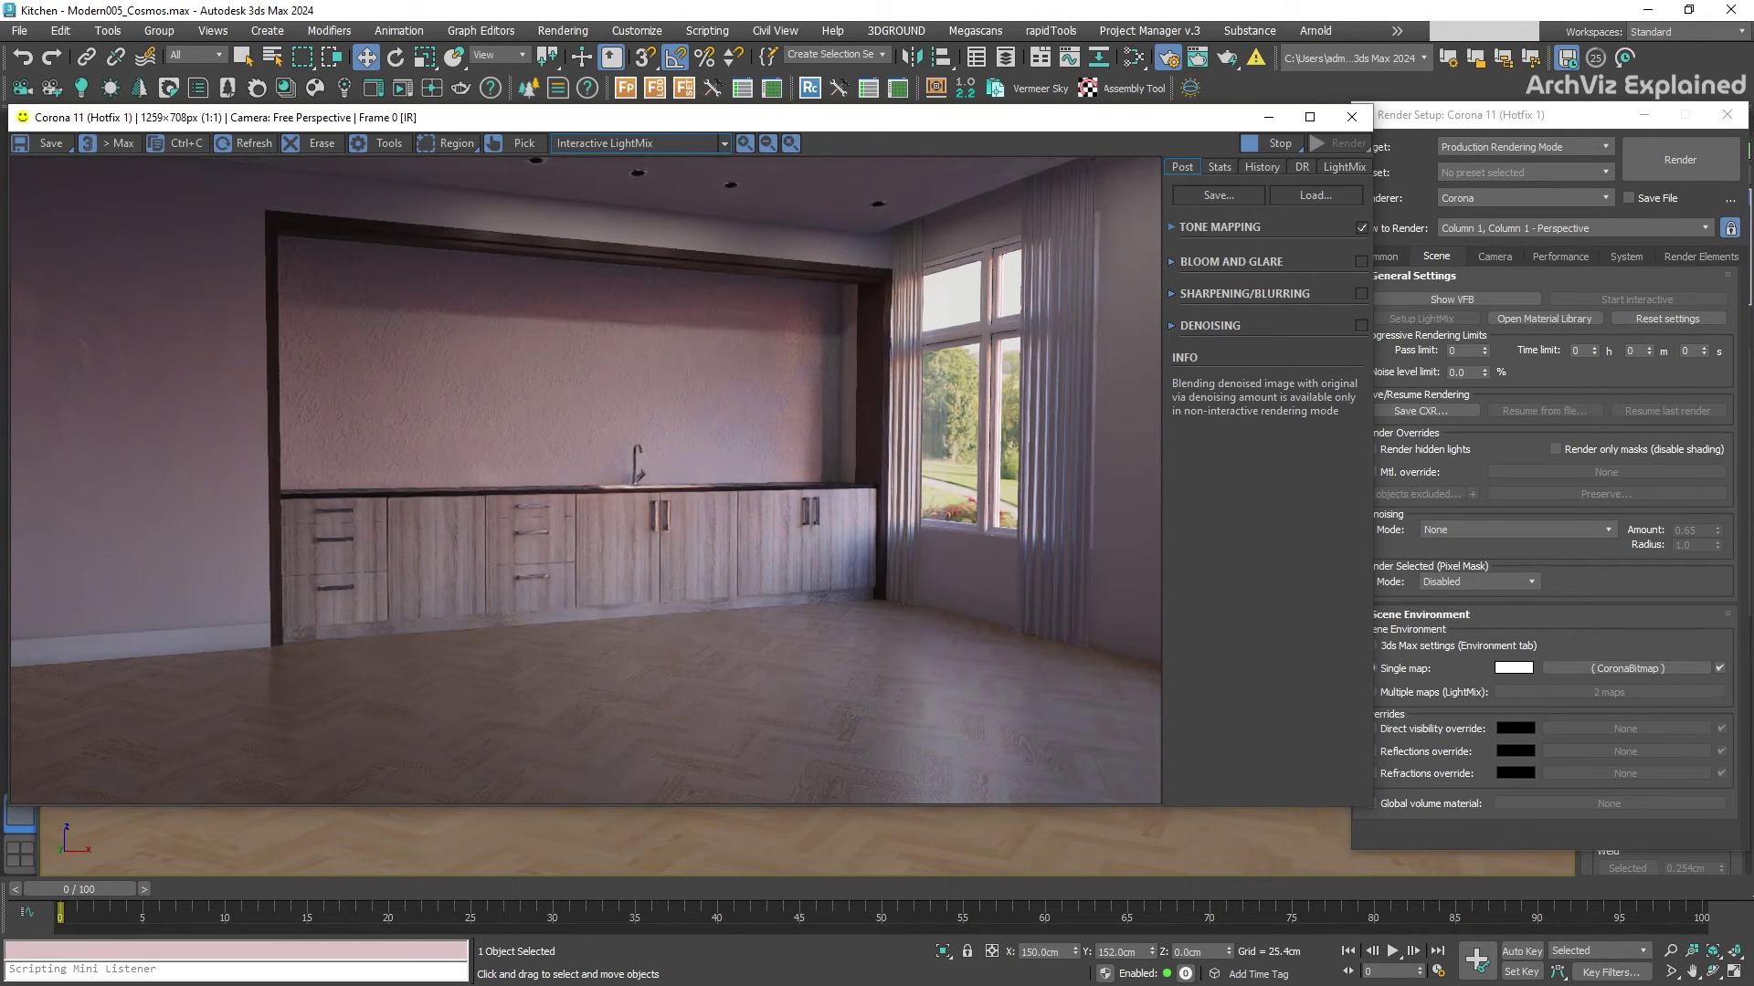
pyautogui.click(1272, 143)
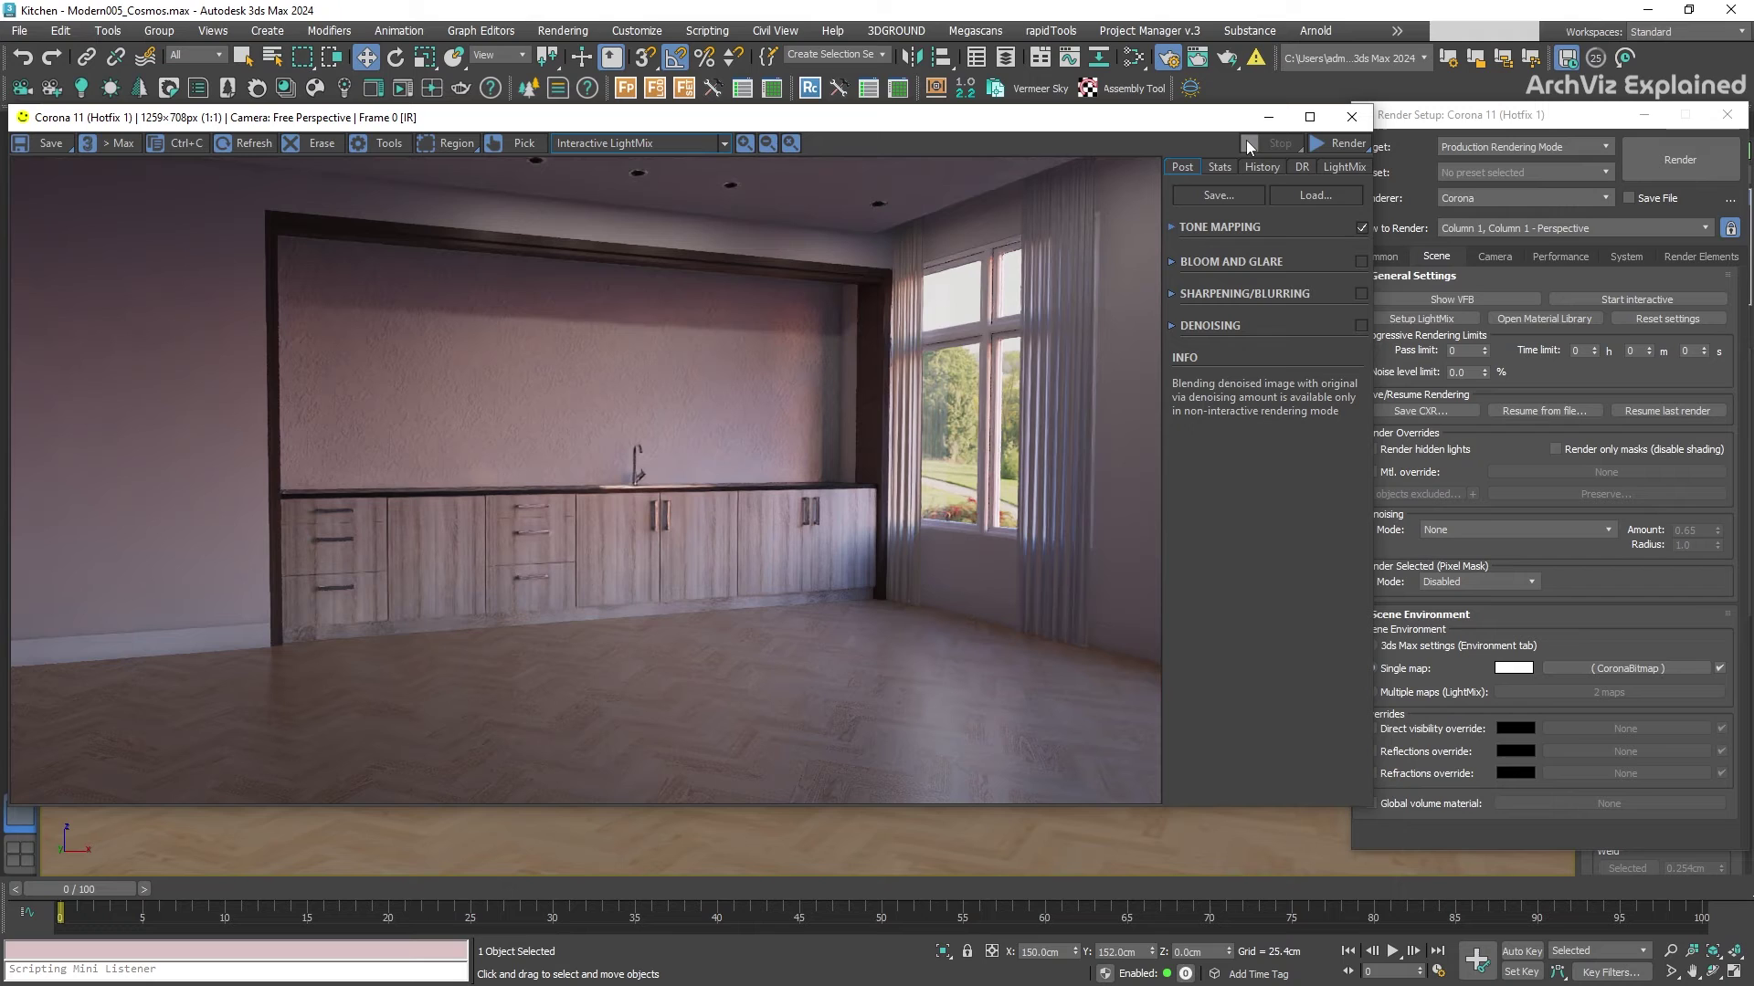
# Maximize the Cosmos browser and show the 3D Models category without the category restriction
pyautogui.click(1266, 122)
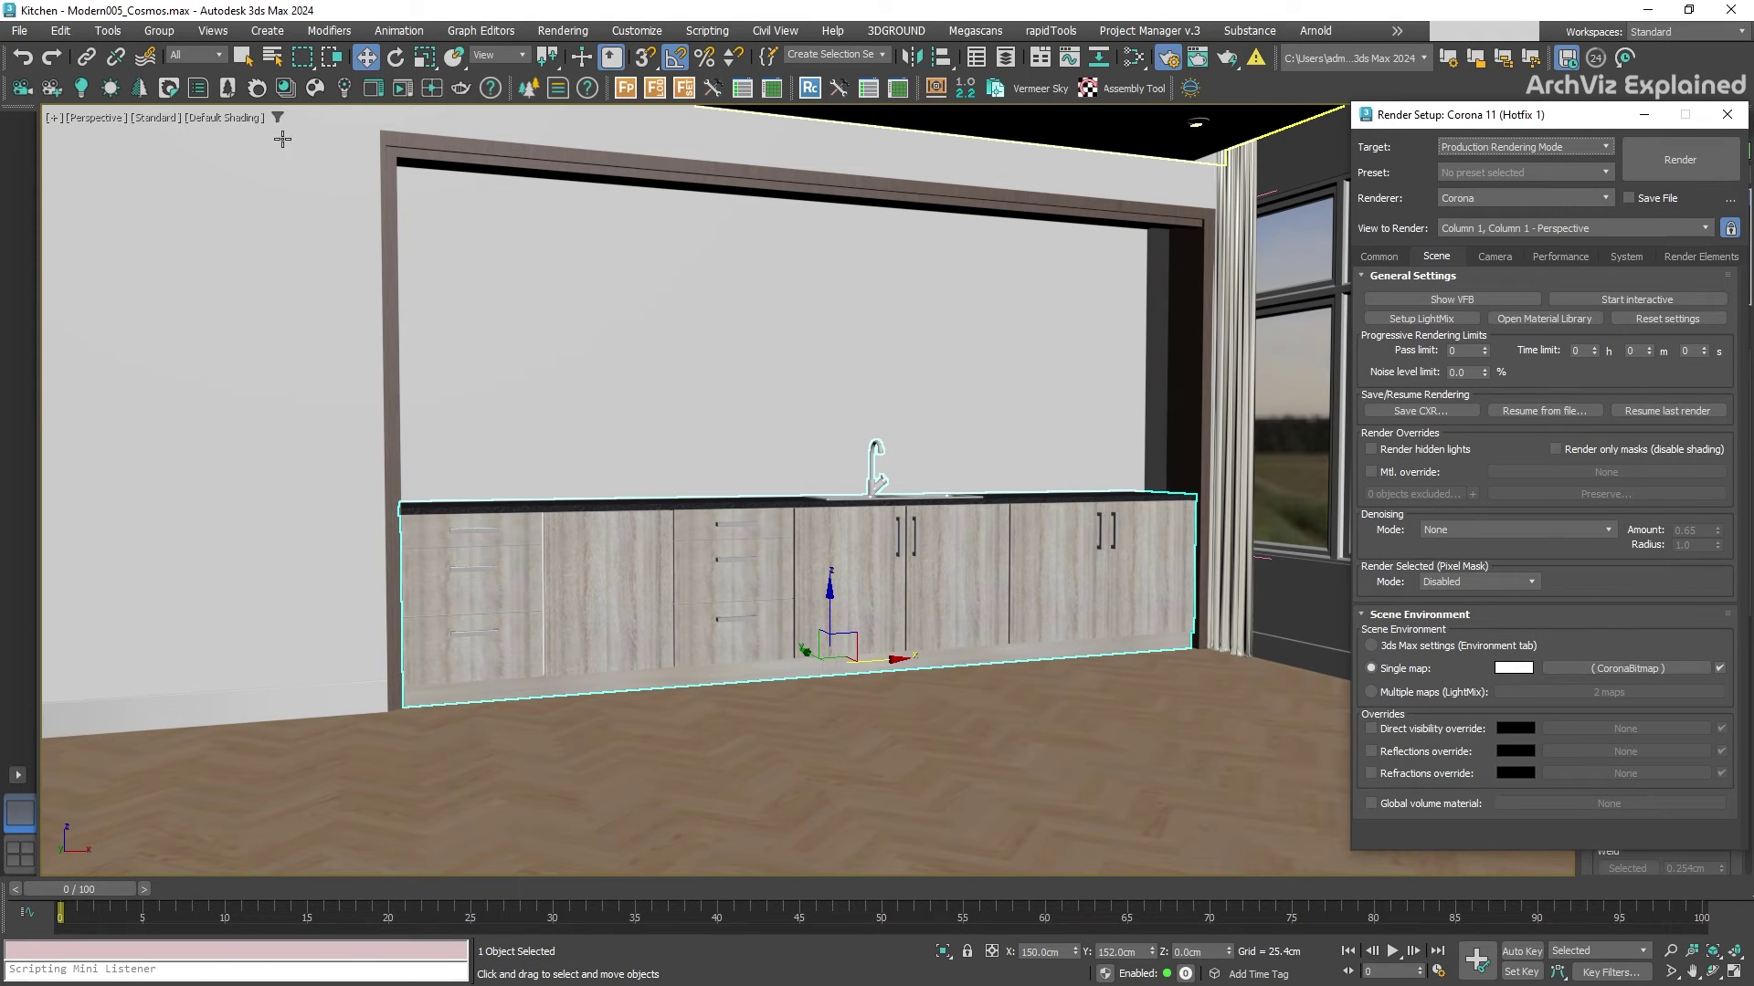
pyautogui.click(316, 95)
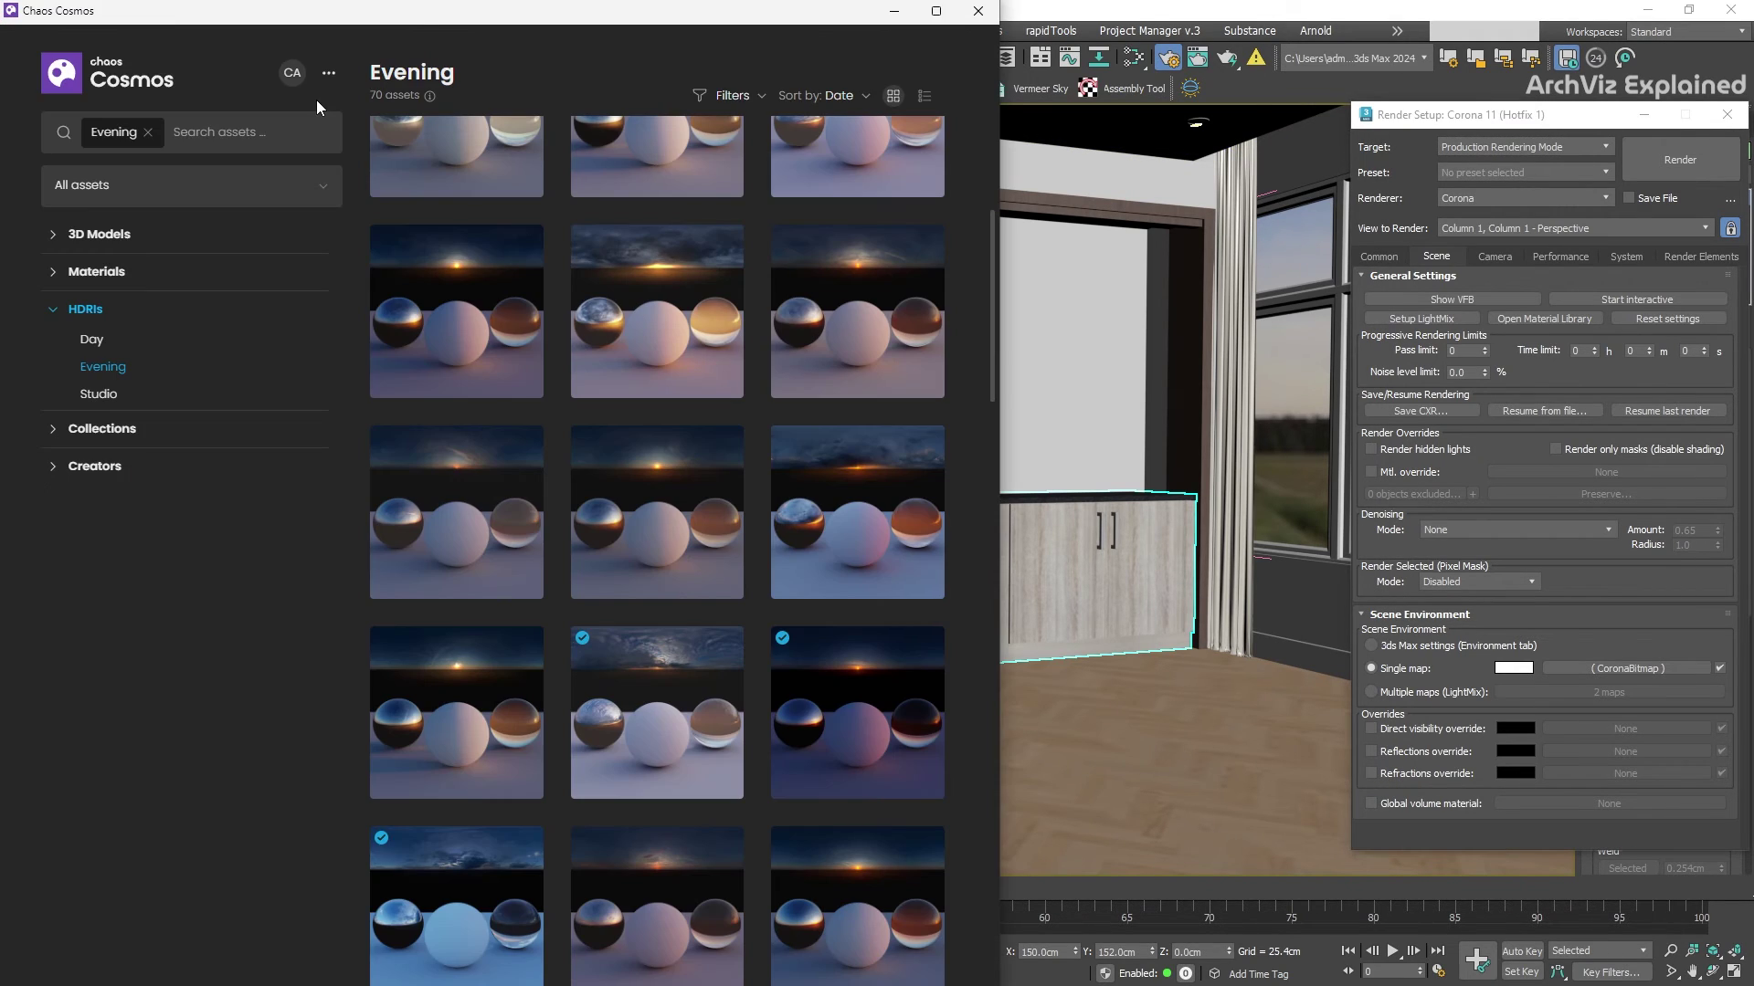
pyautogui.click(936, 11)
pyautogui.click(110, 231)
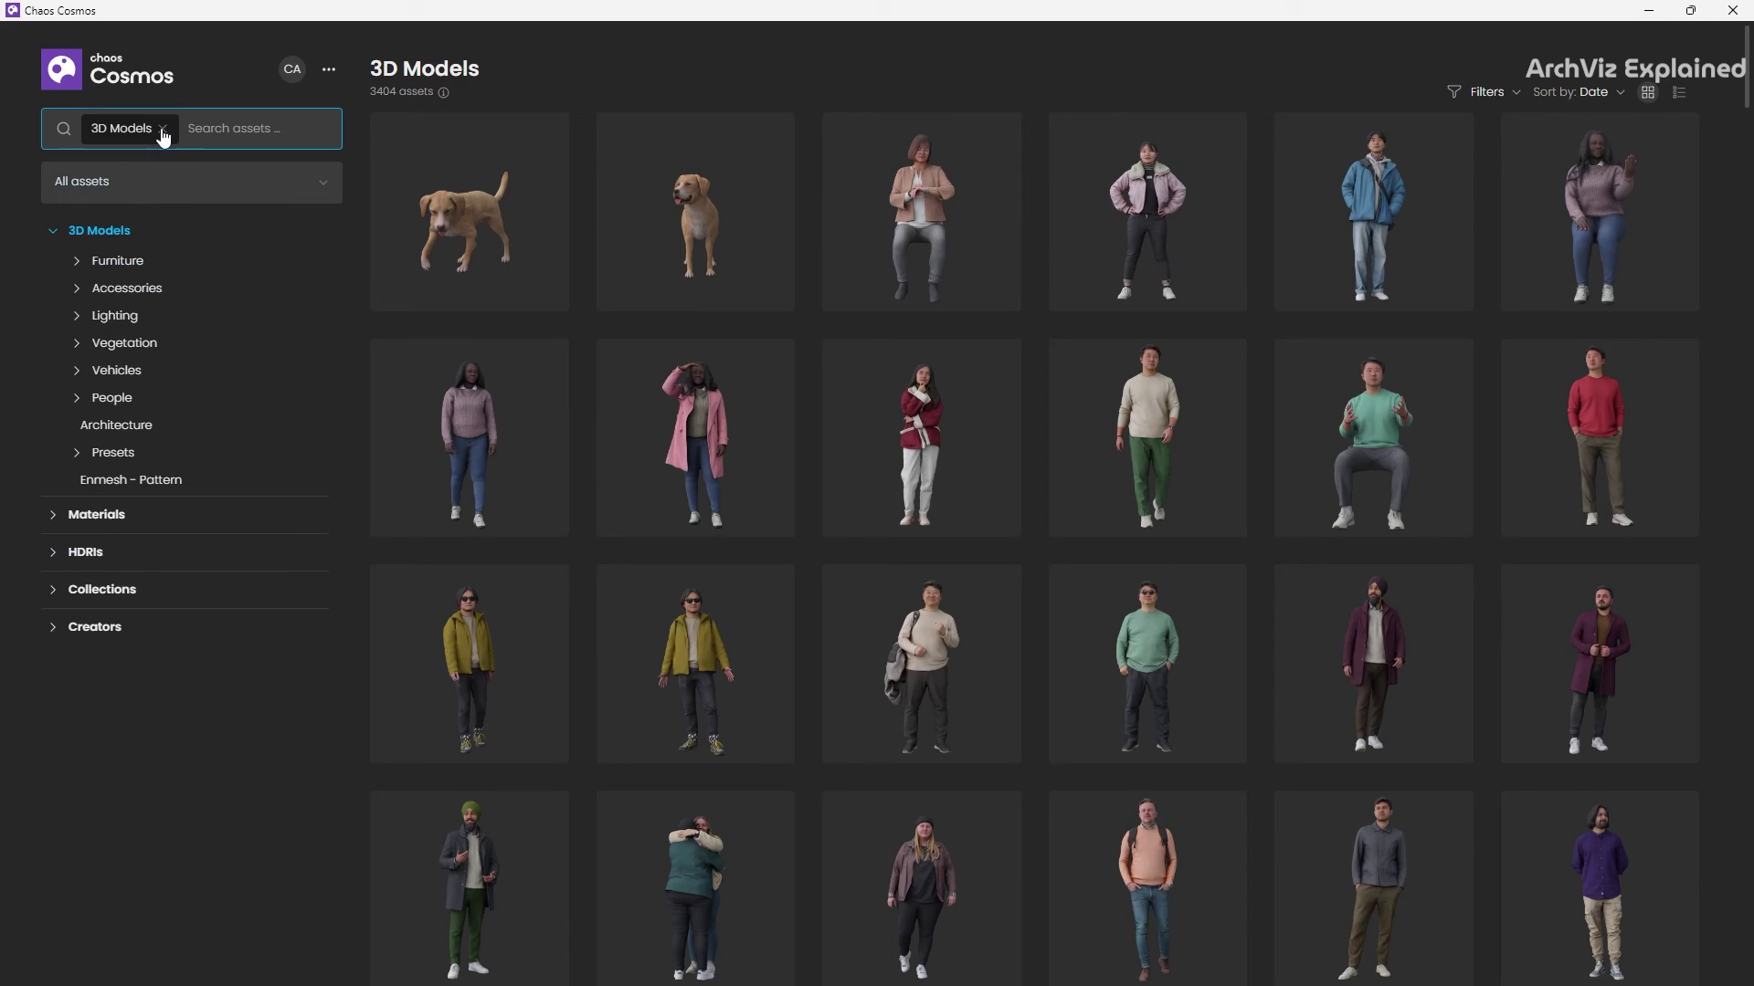
pyautogui.click(162, 128)
# Filter 3D Models to white, Living Room, Kitchen & Dining, Floor and Table
pyautogui.click(1486, 93)
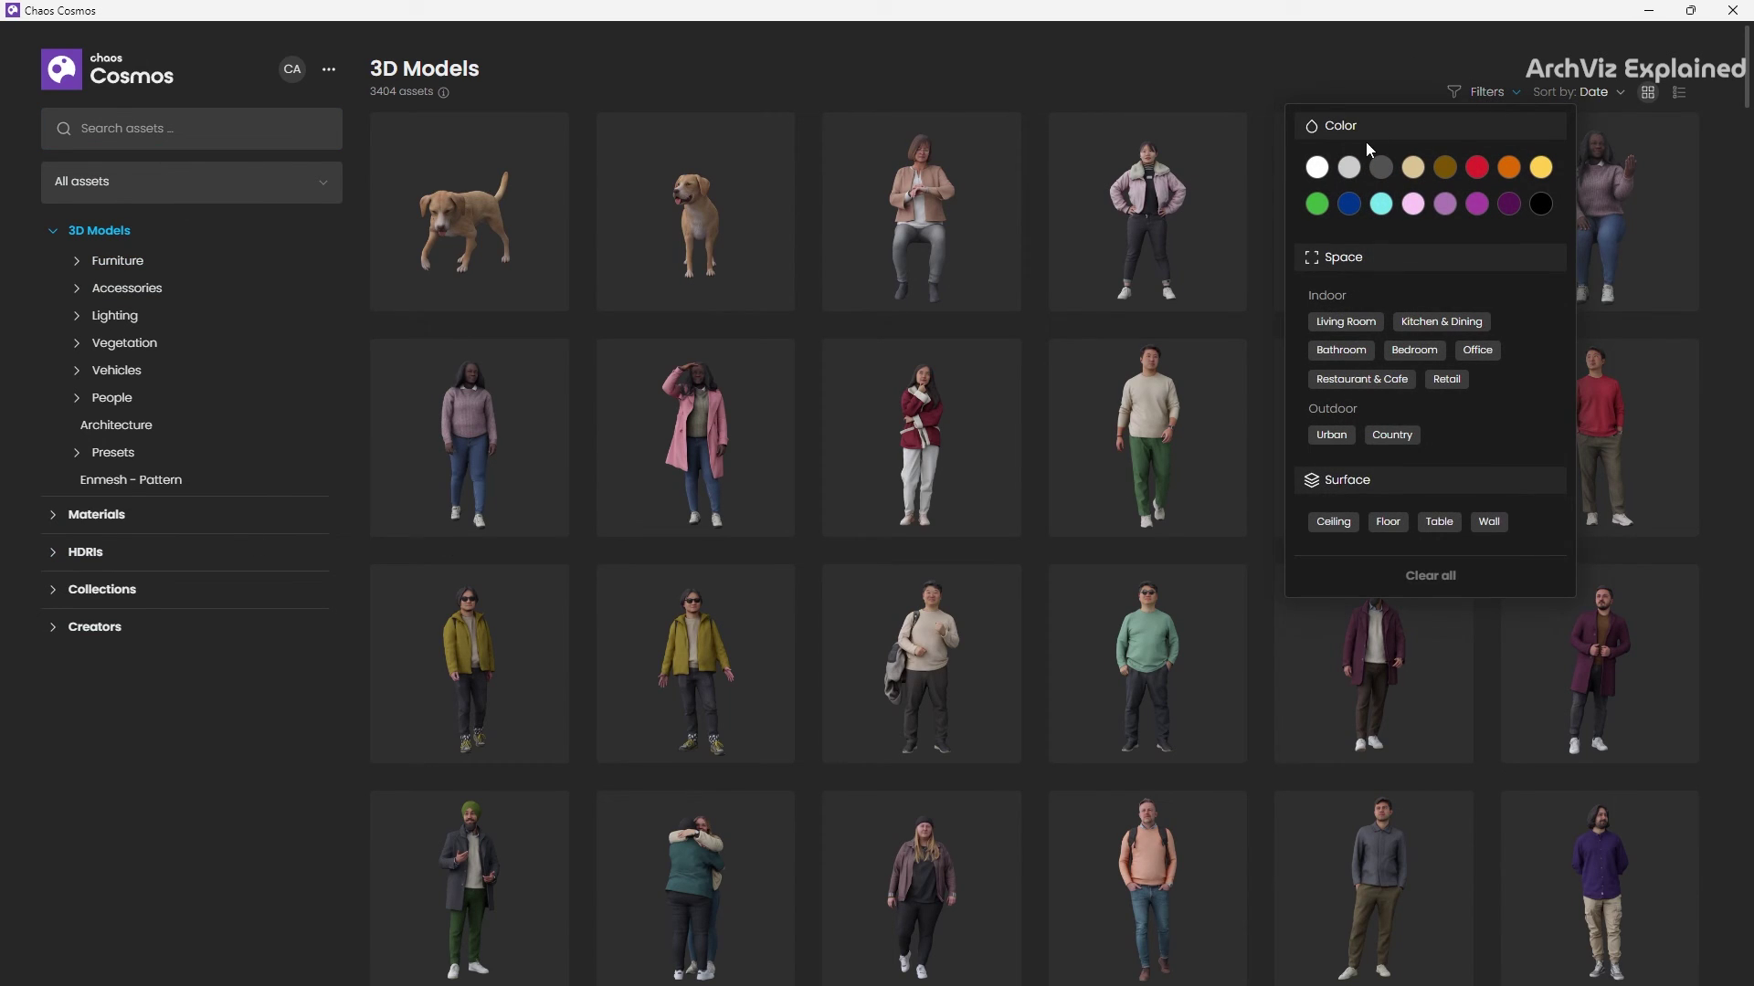
pyautogui.click(1318, 168)
pyautogui.click(1377, 323)
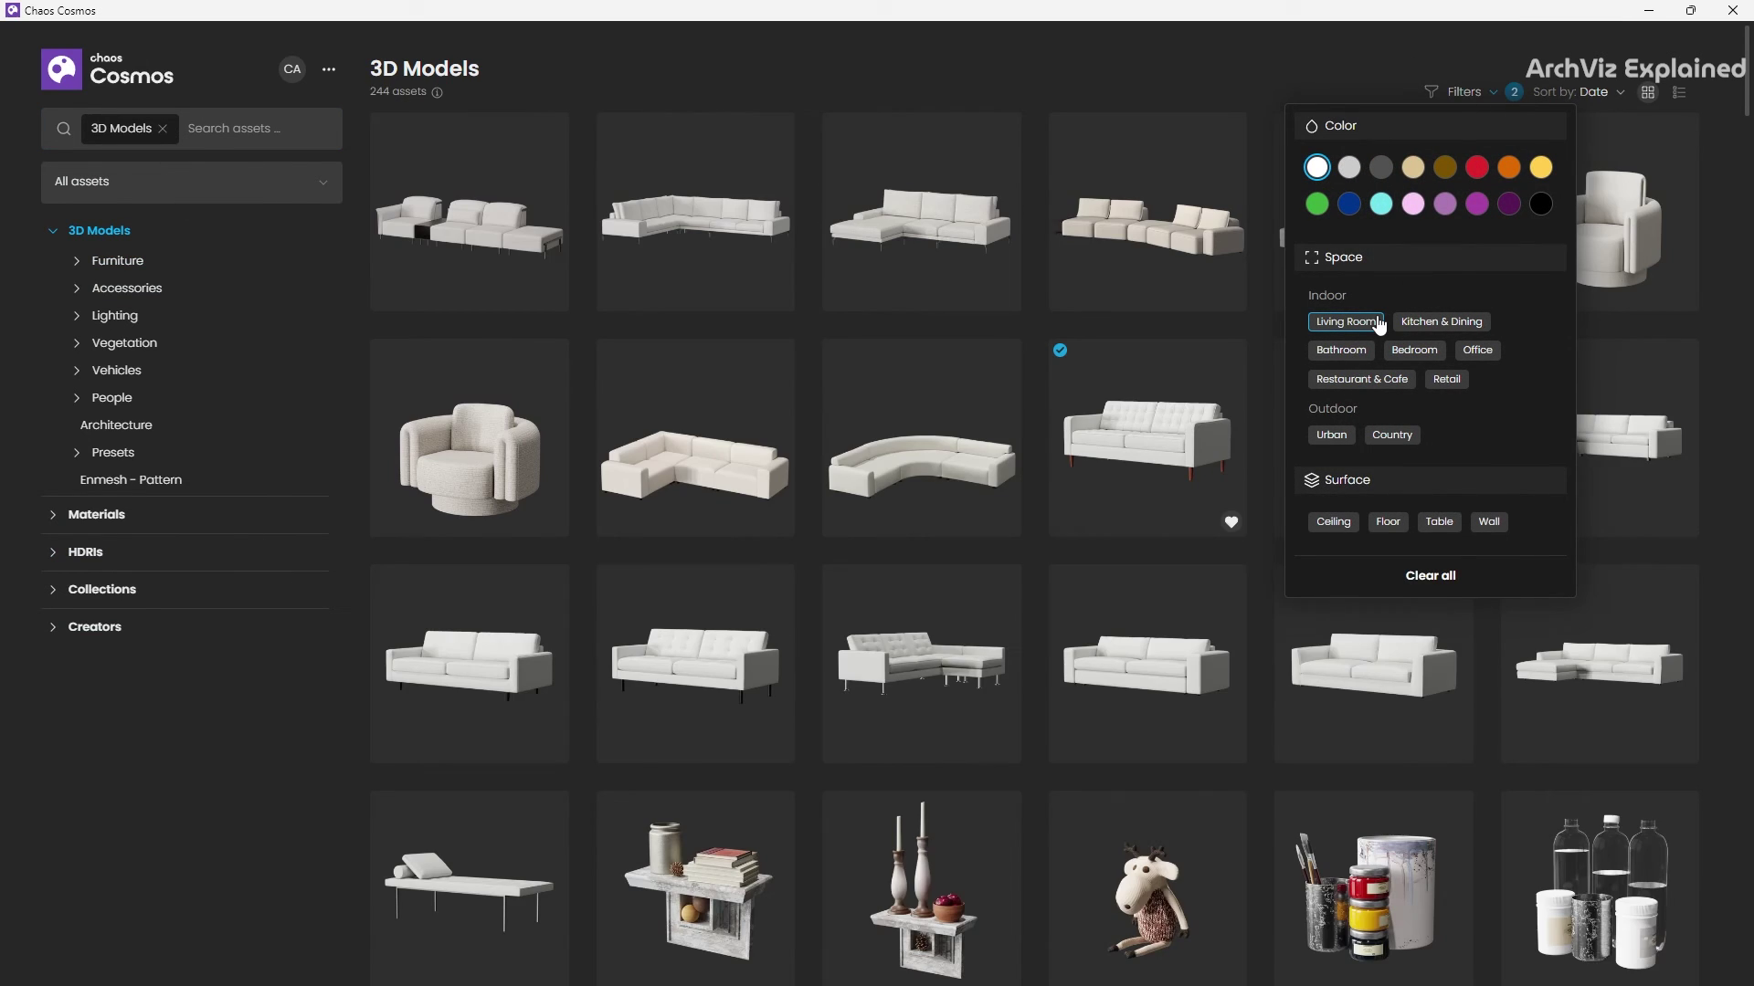
pyautogui.click(1389, 523)
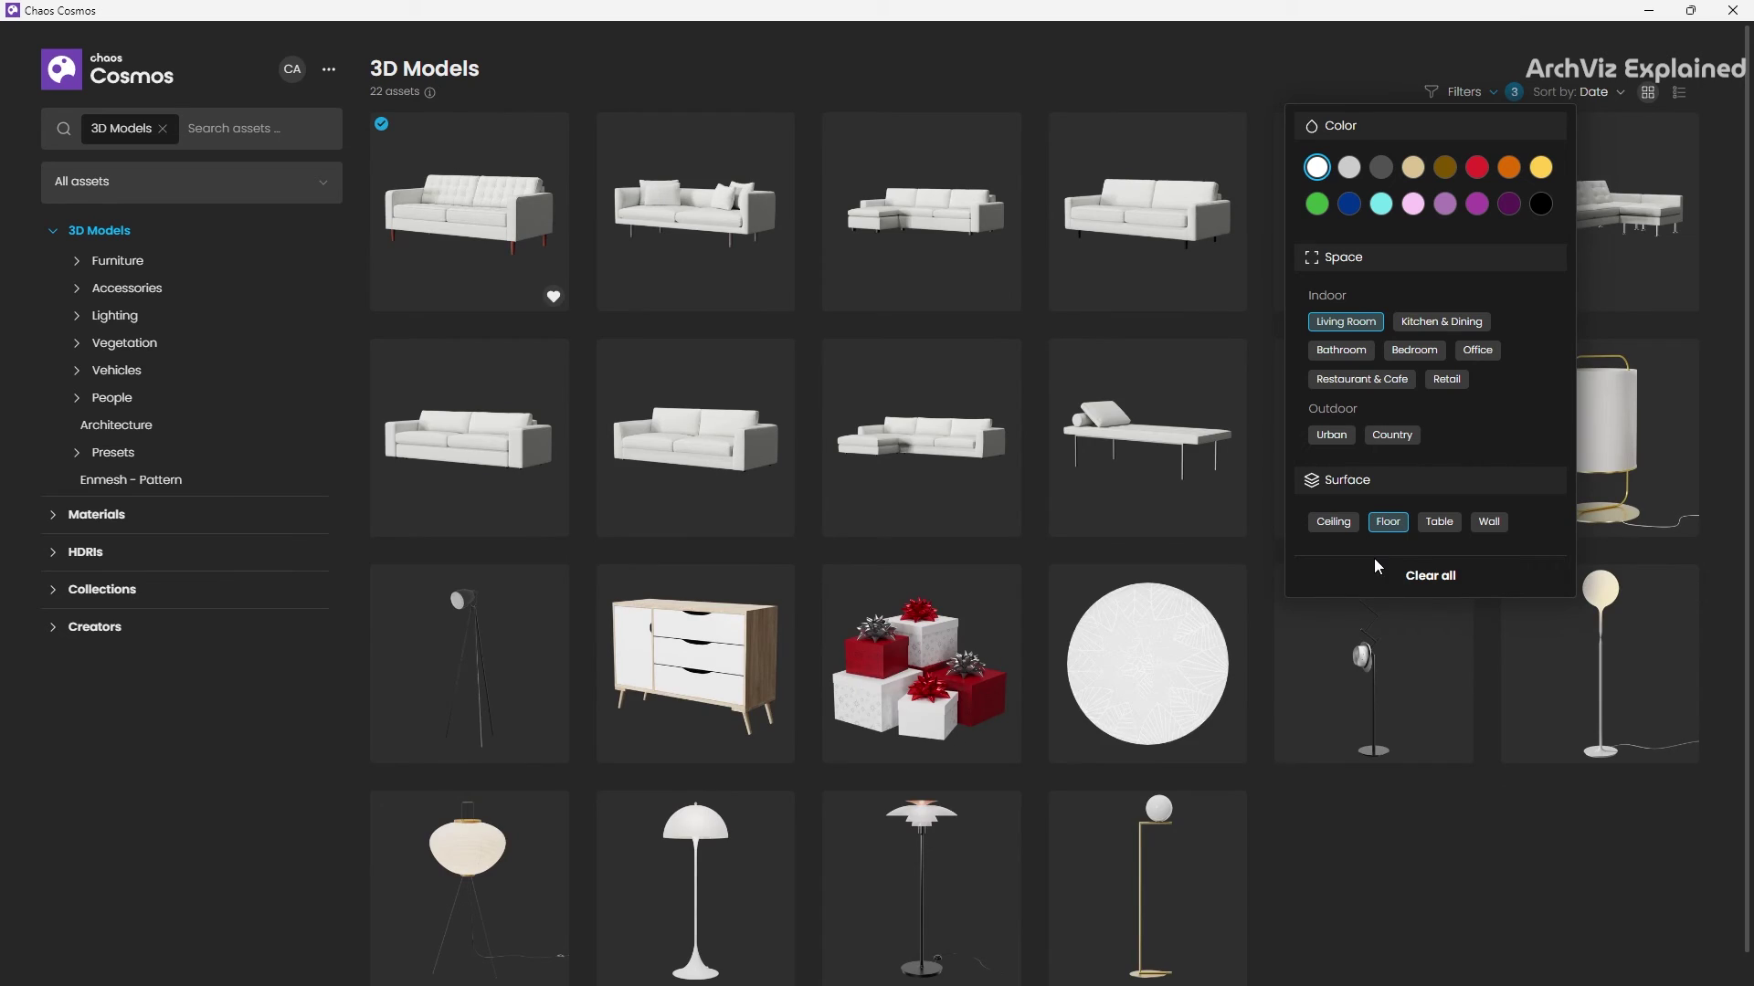
pyautogui.click(1439, 325)
pyautogui.click(1436, 522)
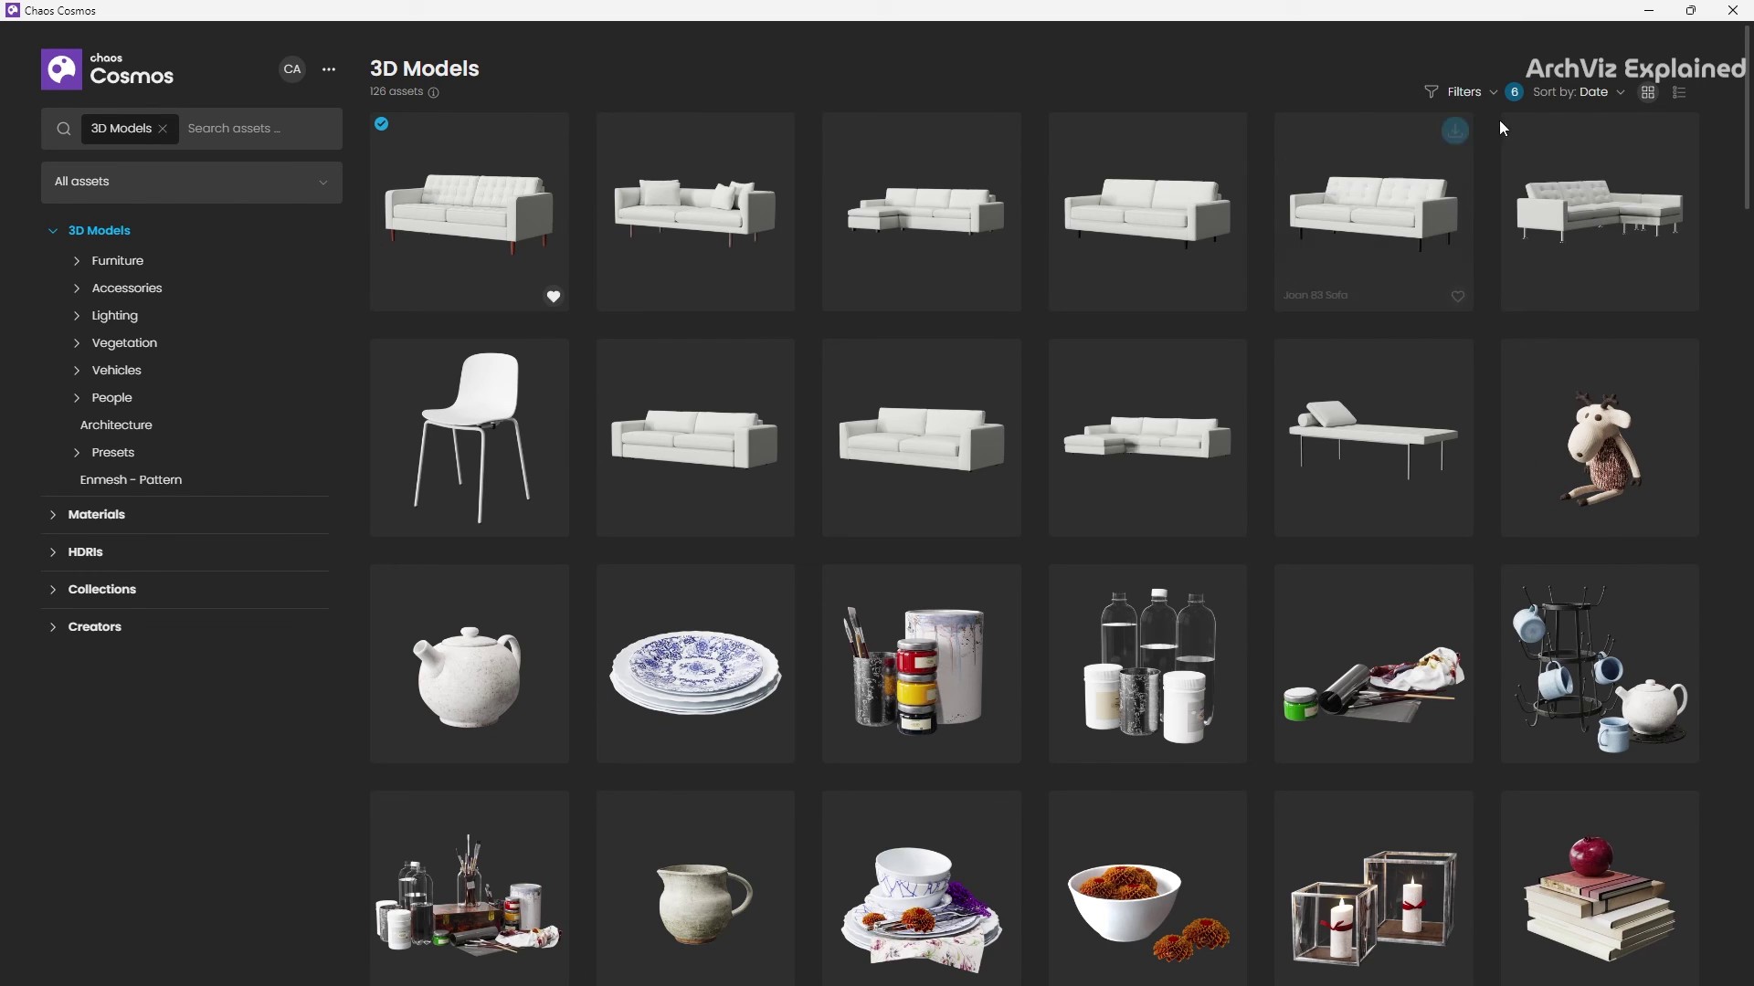
# Try popularity sort and list view, then return to date sort and thumbnail grid
pyautogui.click(1610, 94)
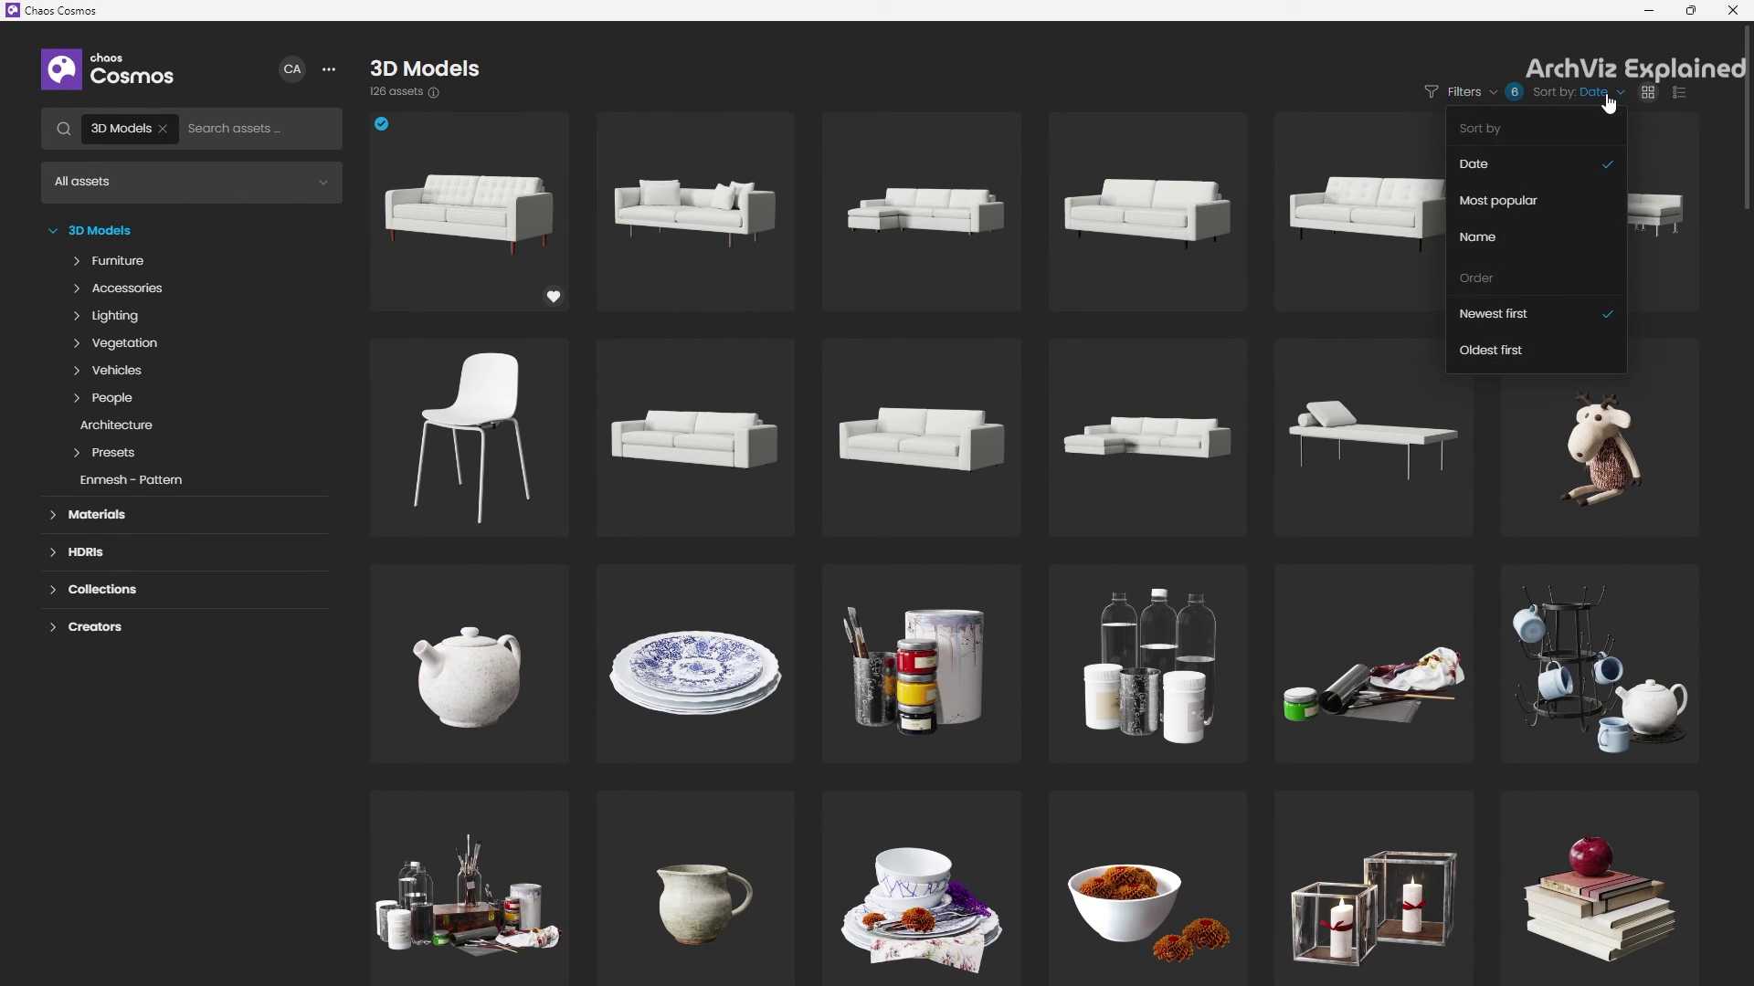
pyautogui.click(1531, 197)
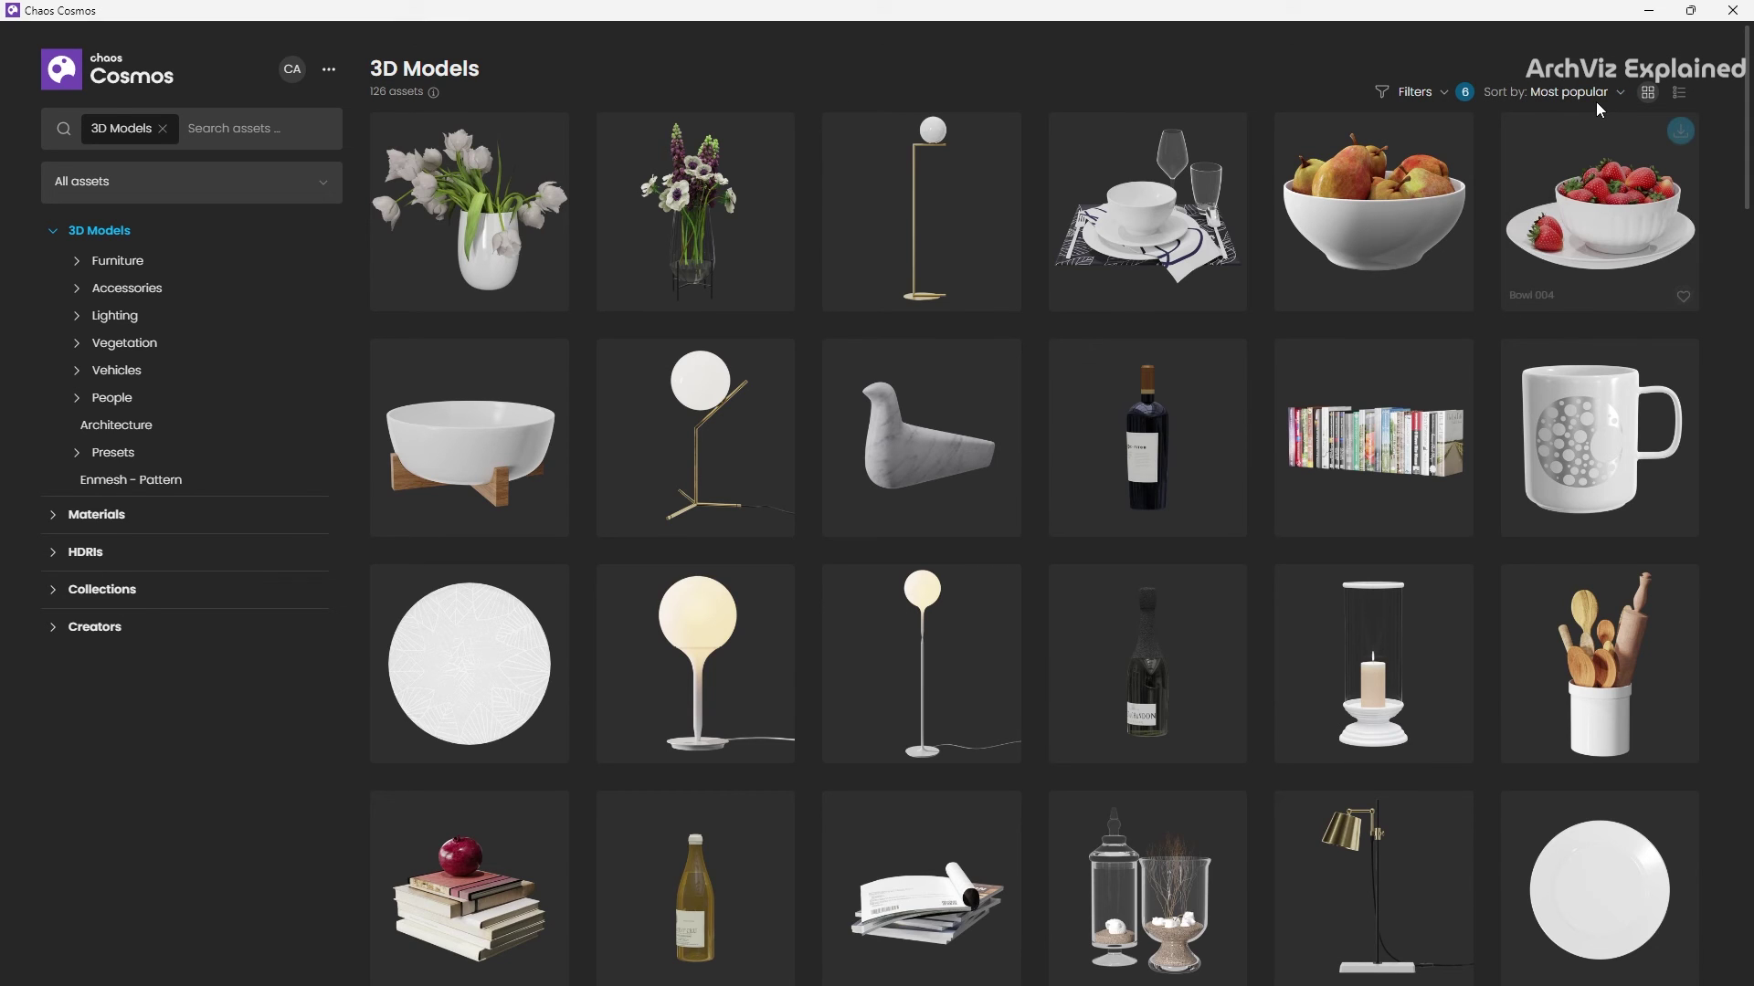
pyautogui.click(1597, 101)
pyautogui.click(1679, 92)
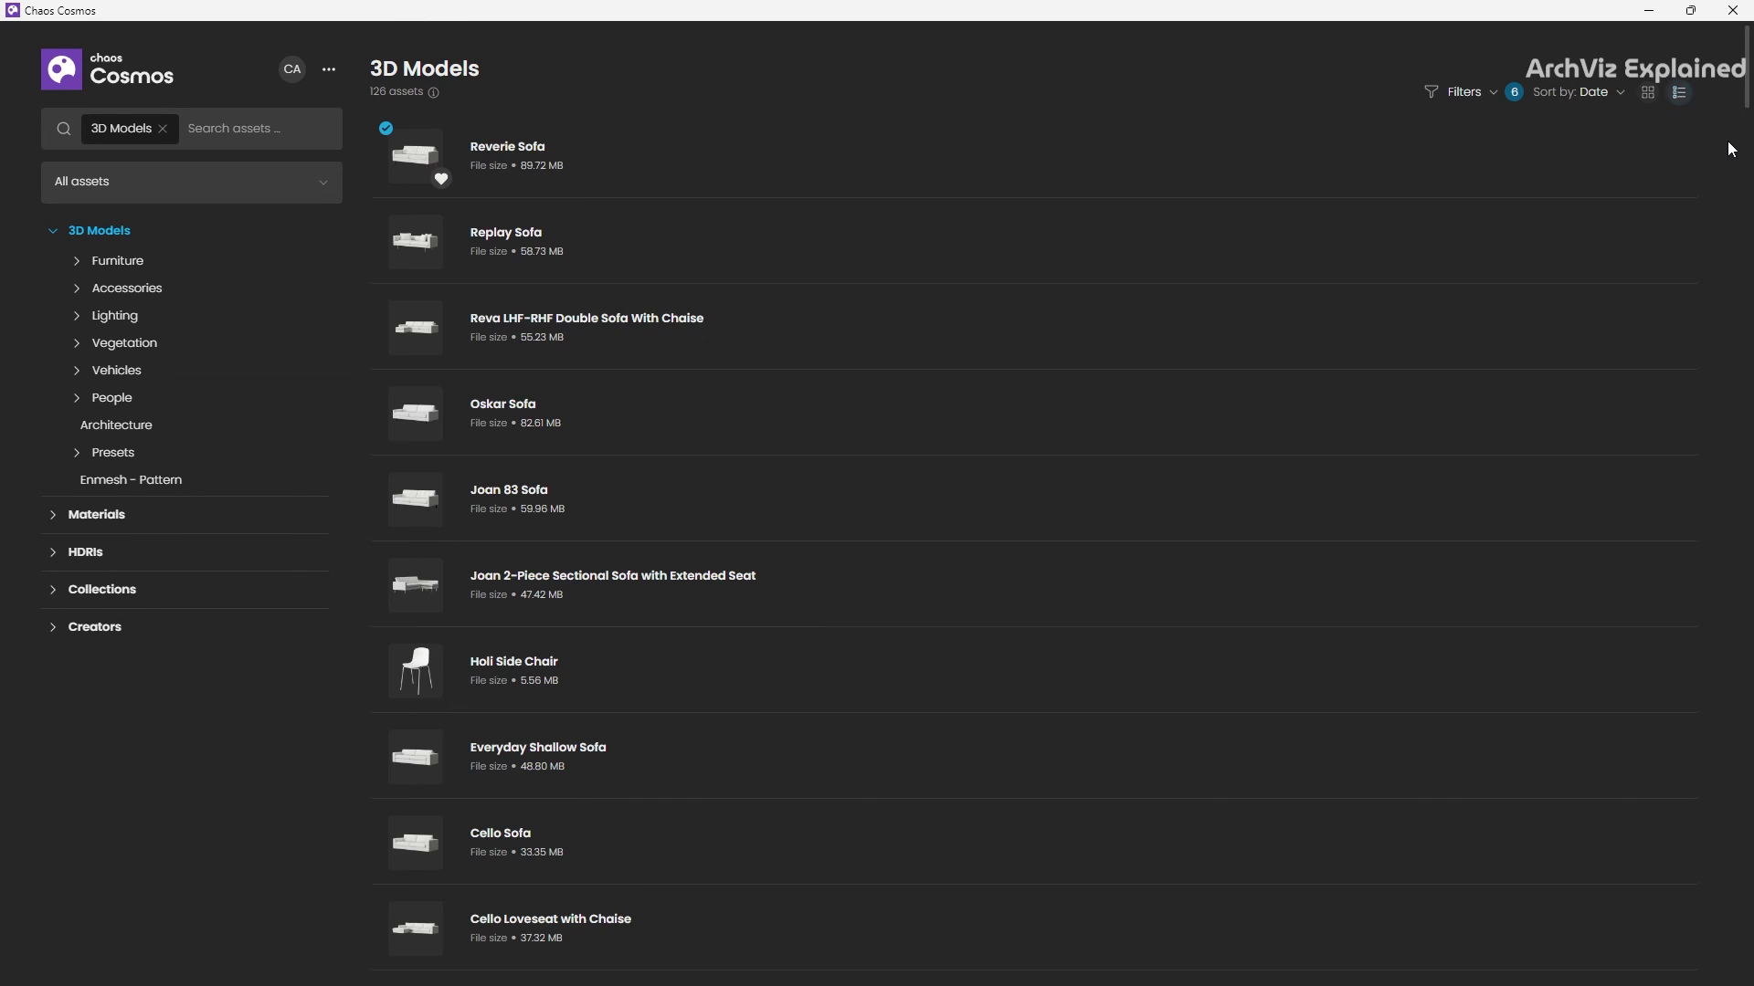
pyautogui.click(1648, 93)
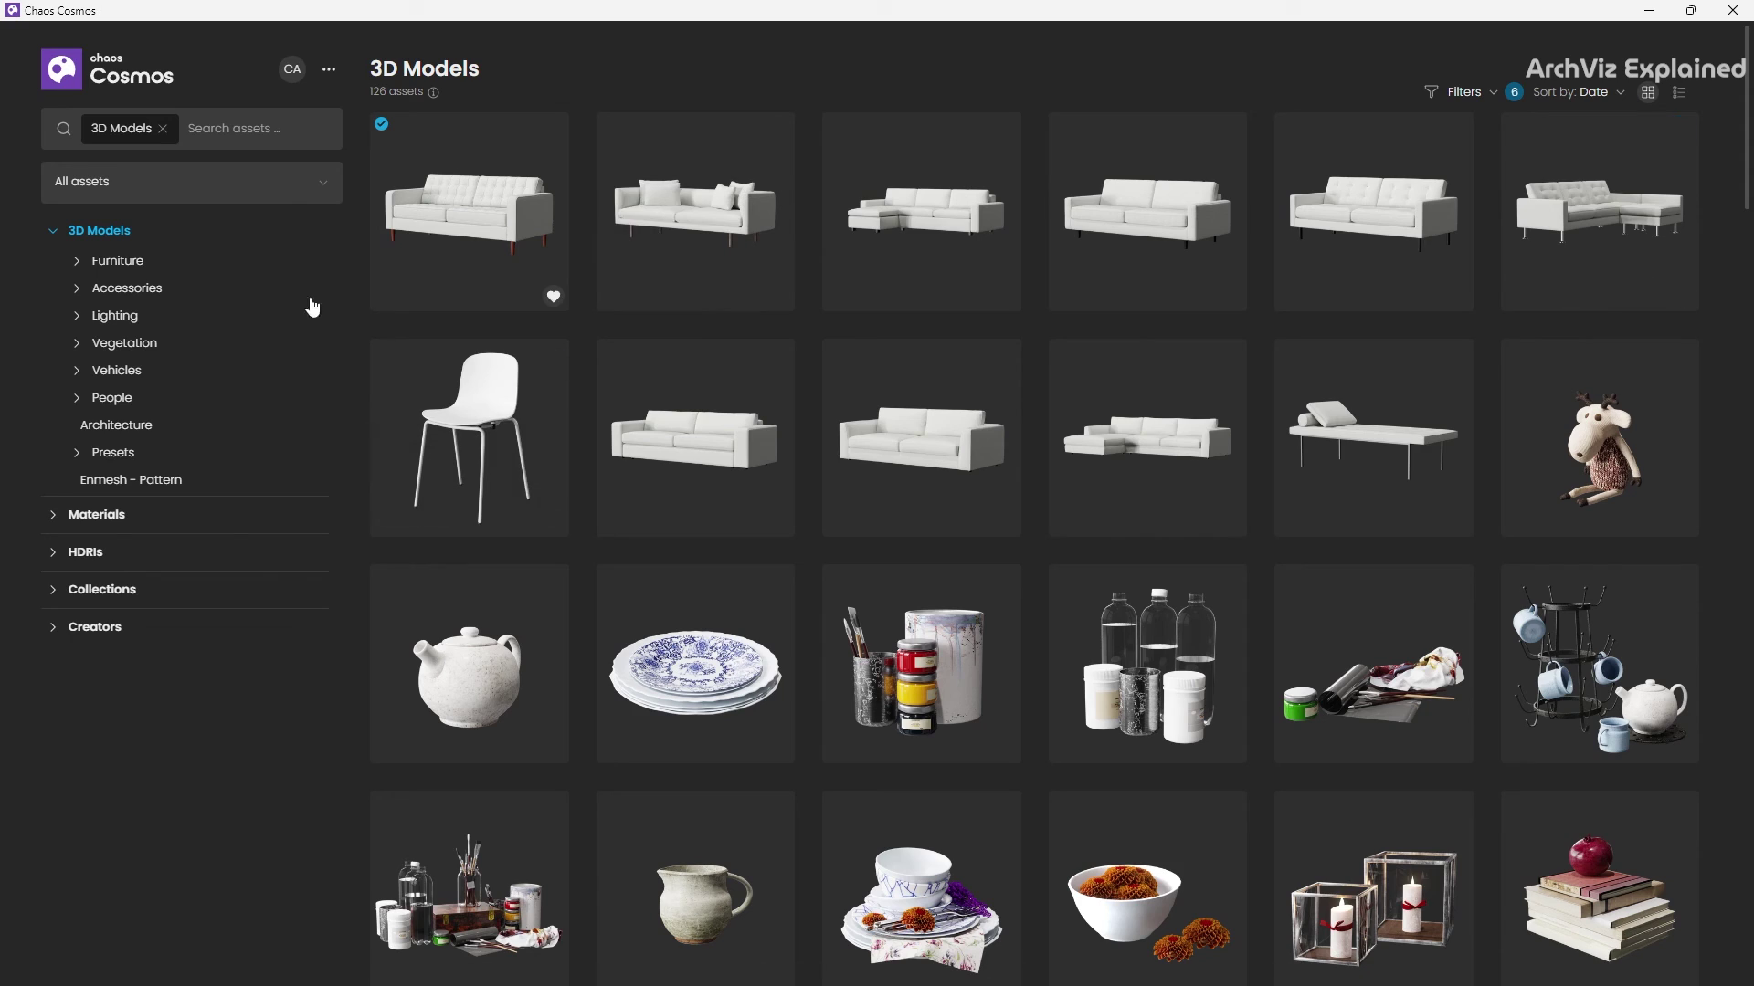
# Switch the asset scope from All to Downloaded, then to Likes, showing the three liked models
pyautogui.click(208, 199)
pyautogui.click(112, 263)
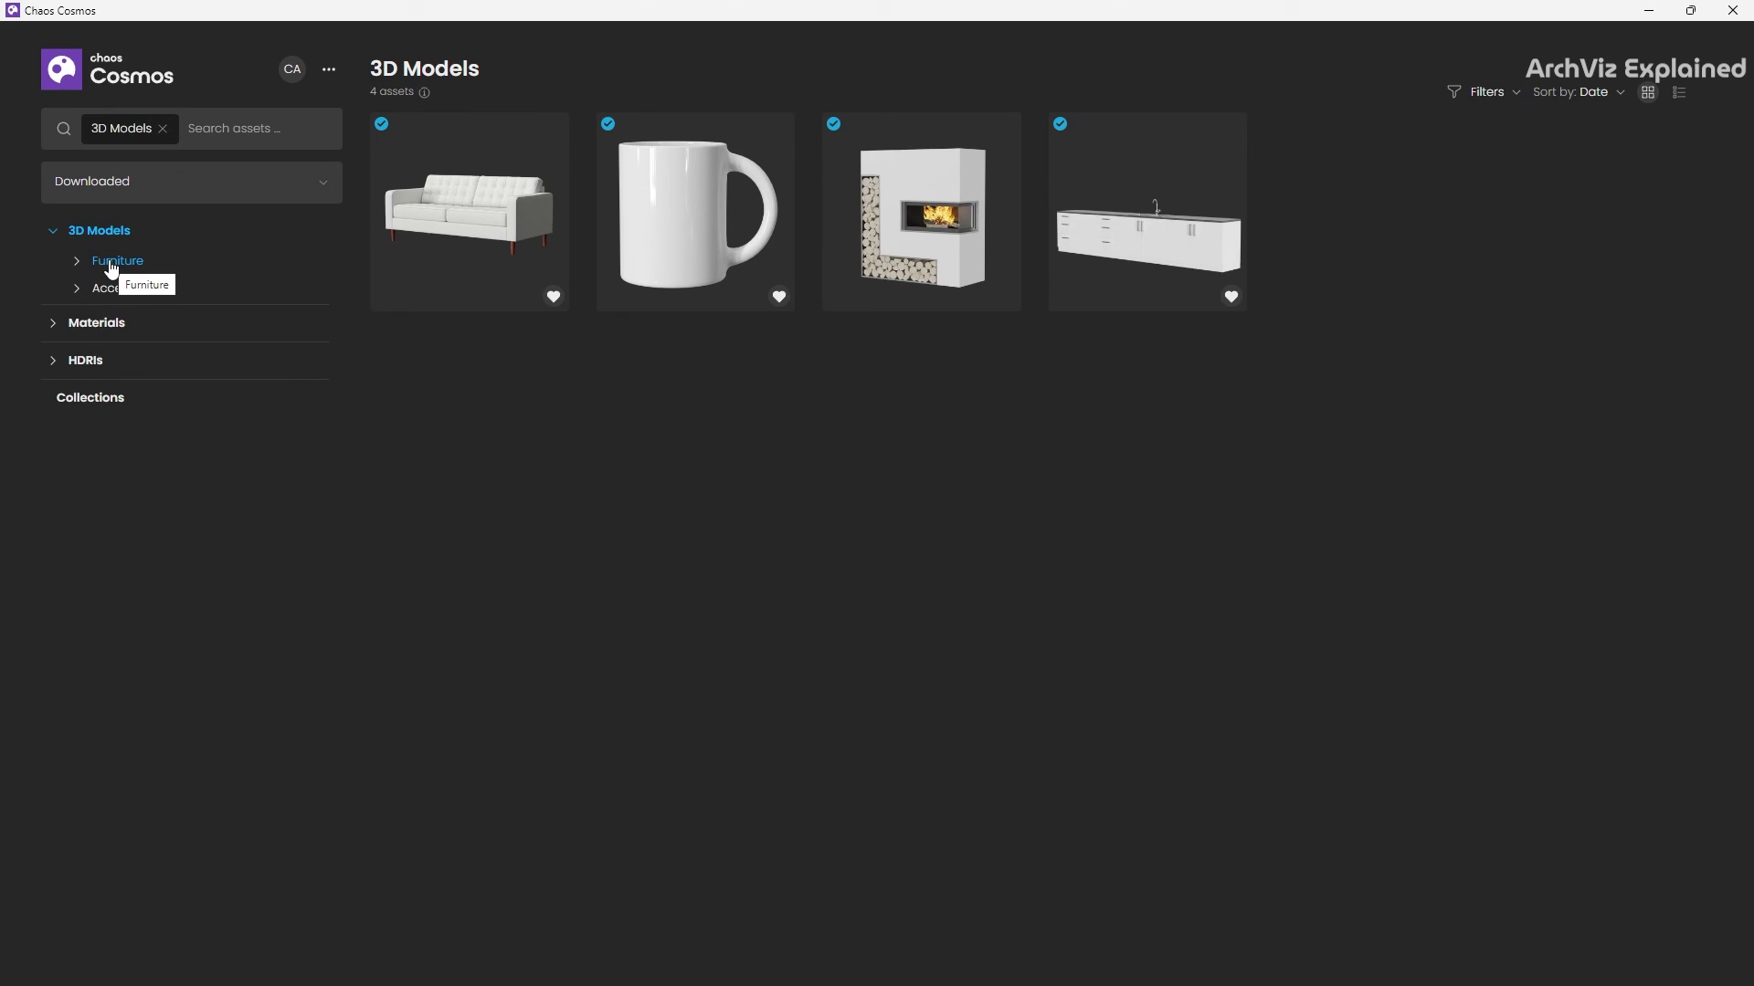
pyautogui.click(135, 183)
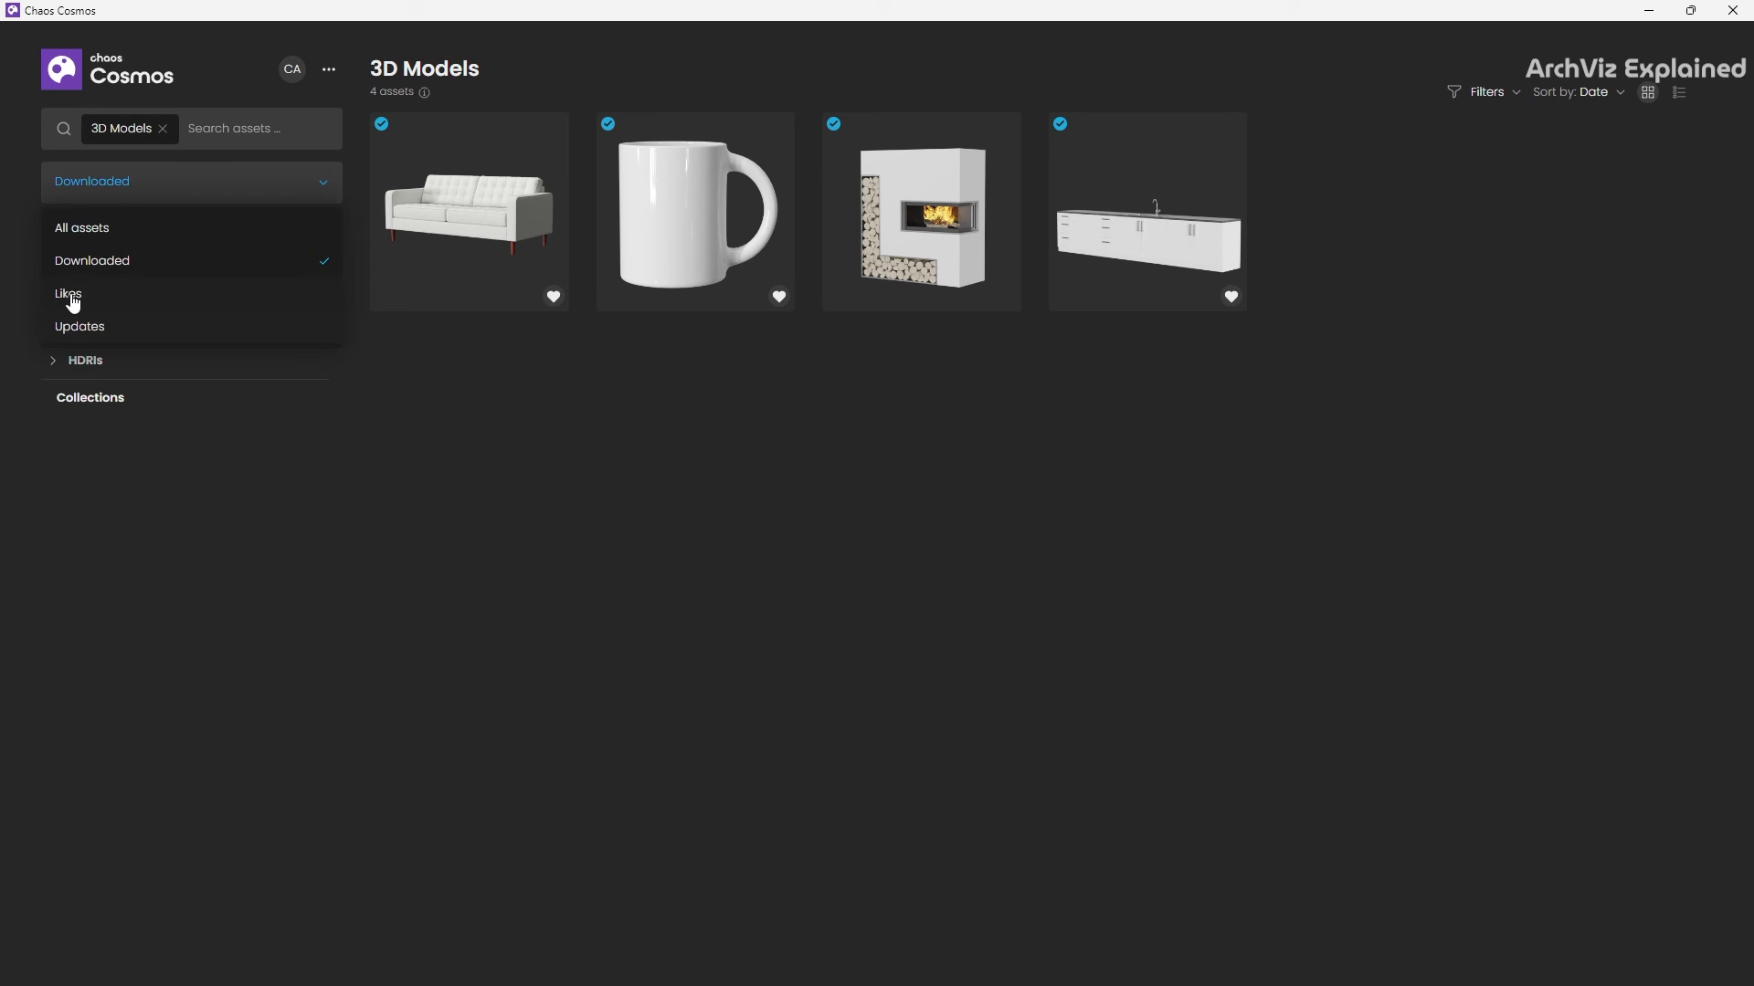
pyautogui.click(71, 297)
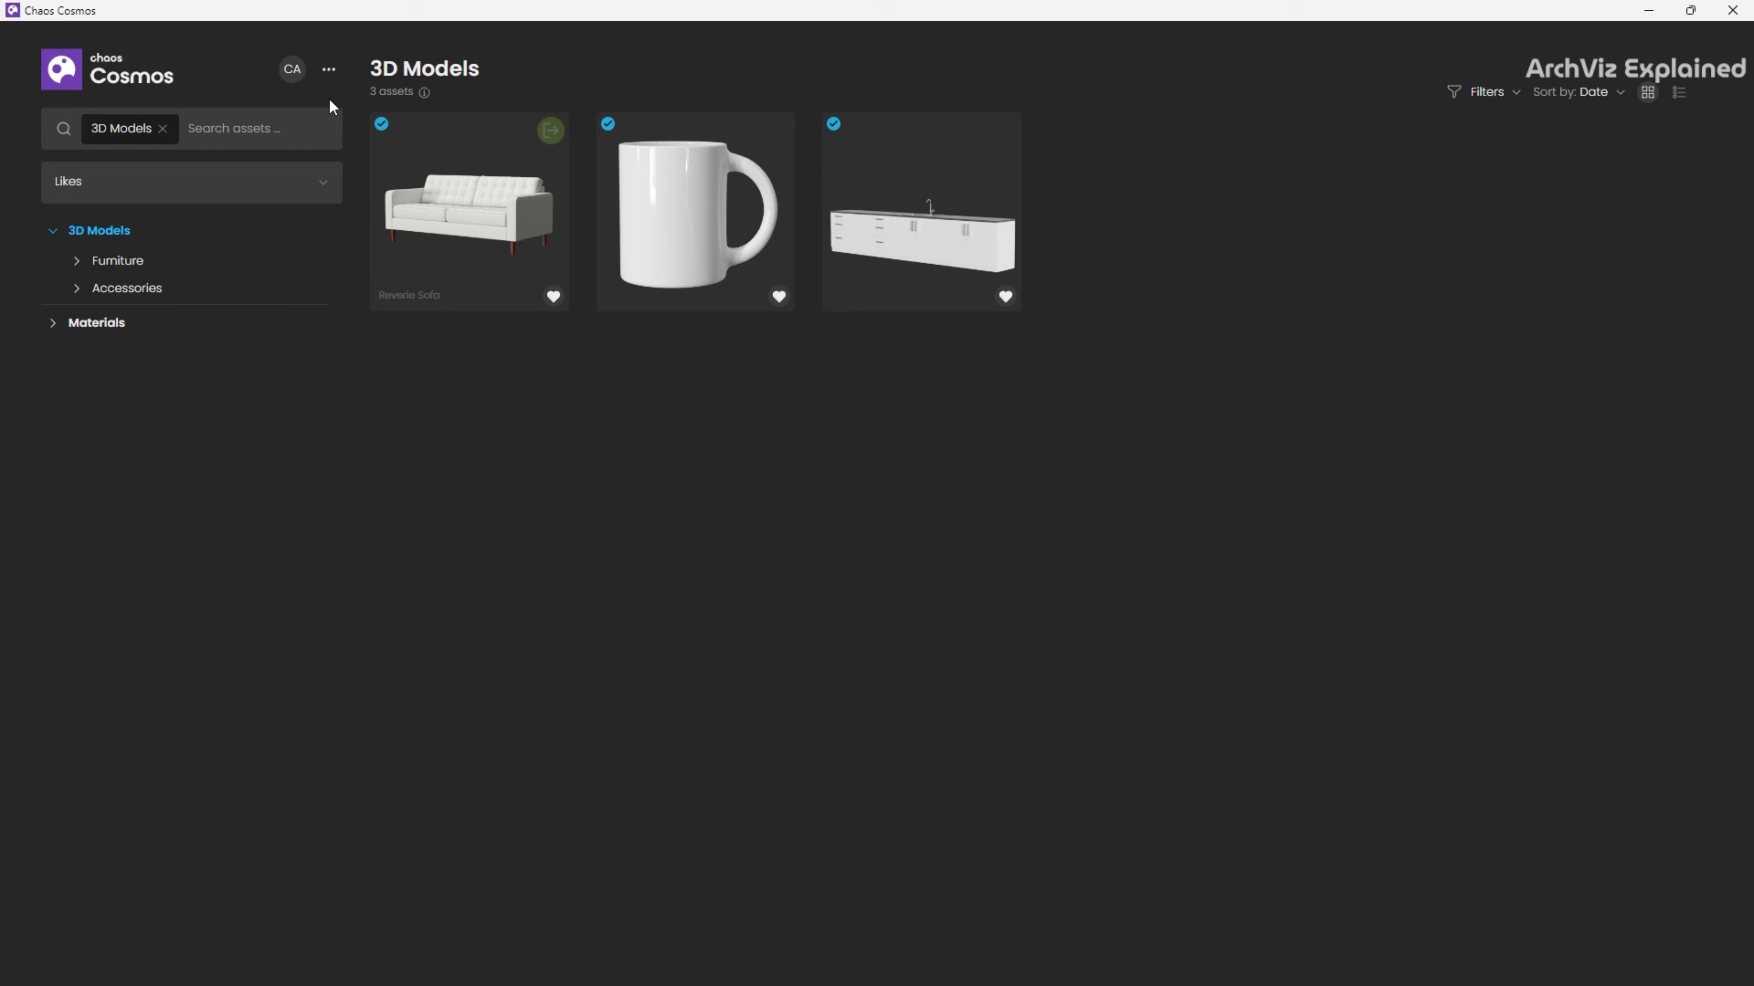
pyautogui.click(332, 75)
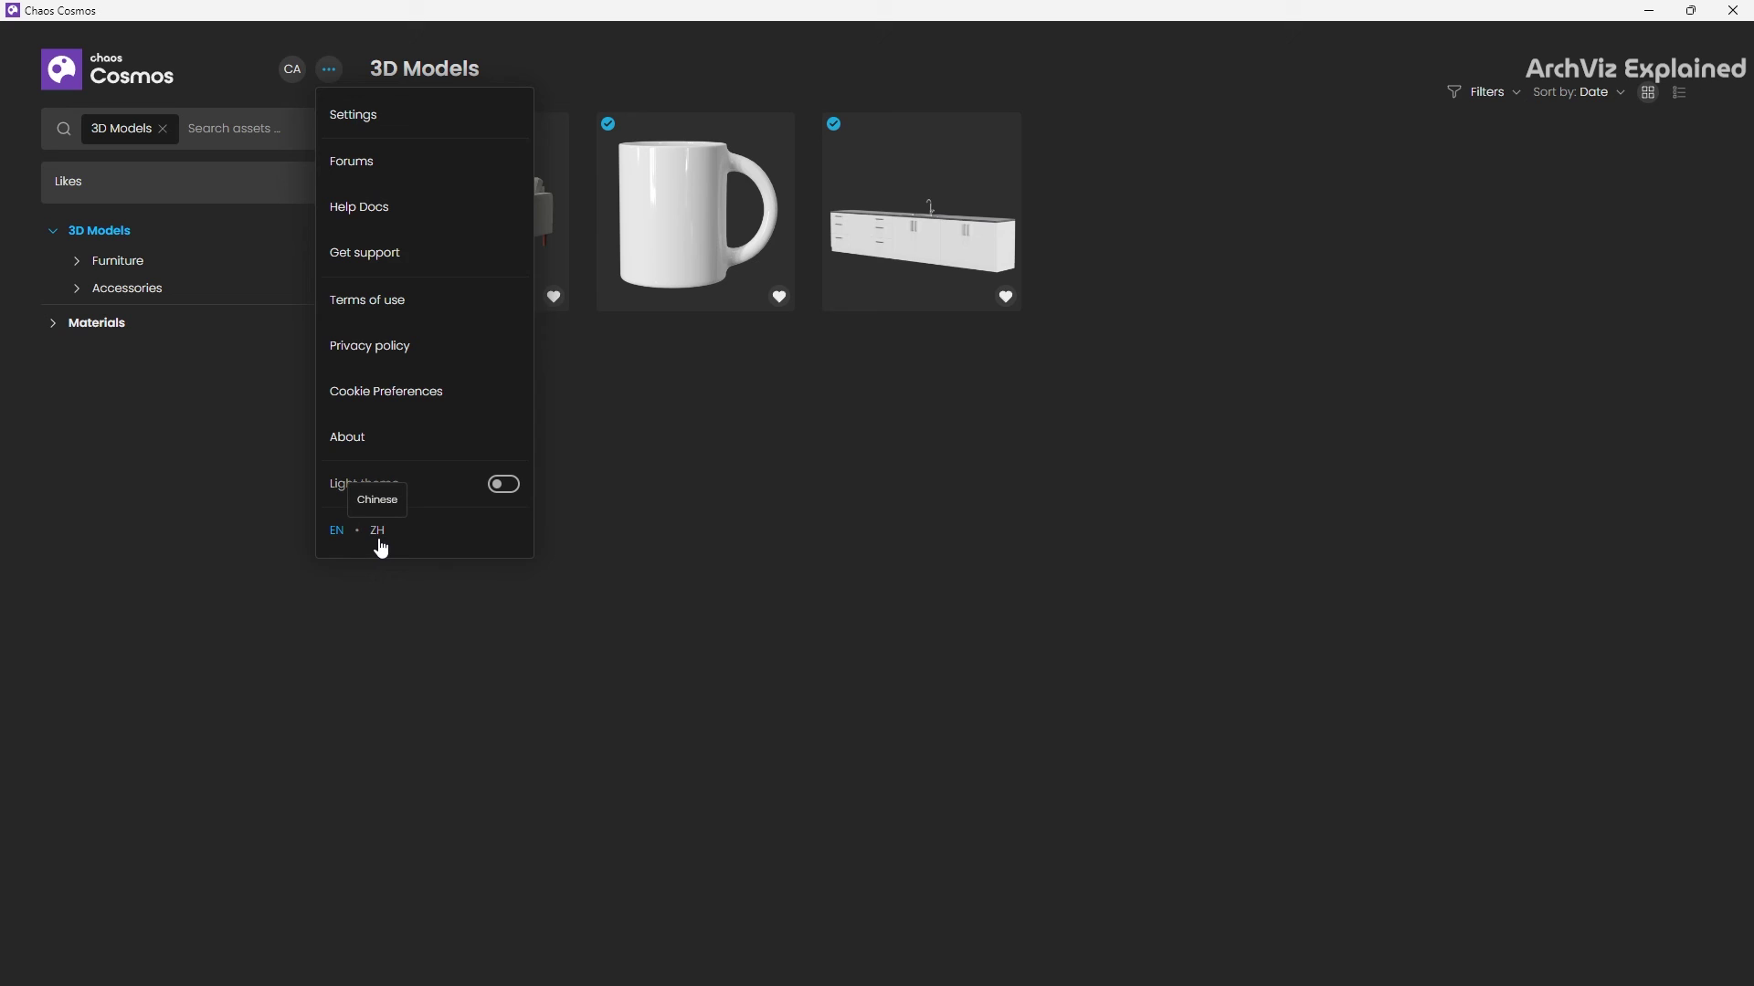
# Review the download folder, storage and proxy settings, then return to all 3404 3D Models
pyautogui.click(366, 128)
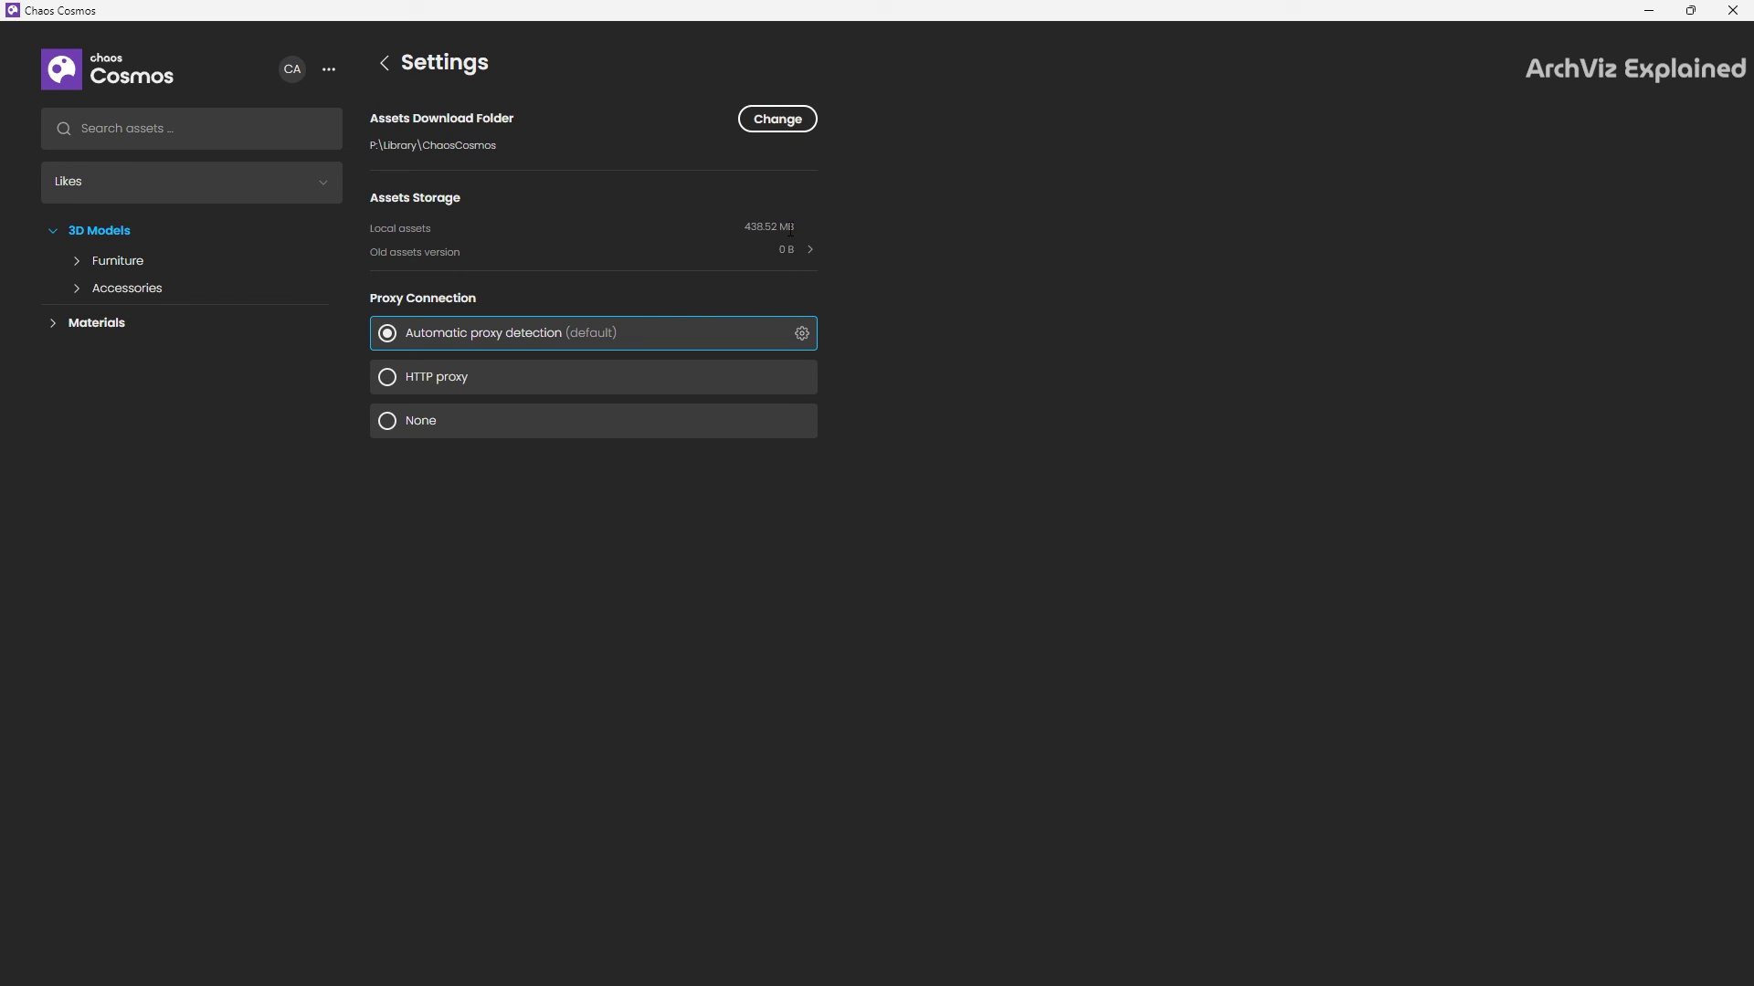
pyautogui.click(384, 62)
pyautogui.click(100, 231)
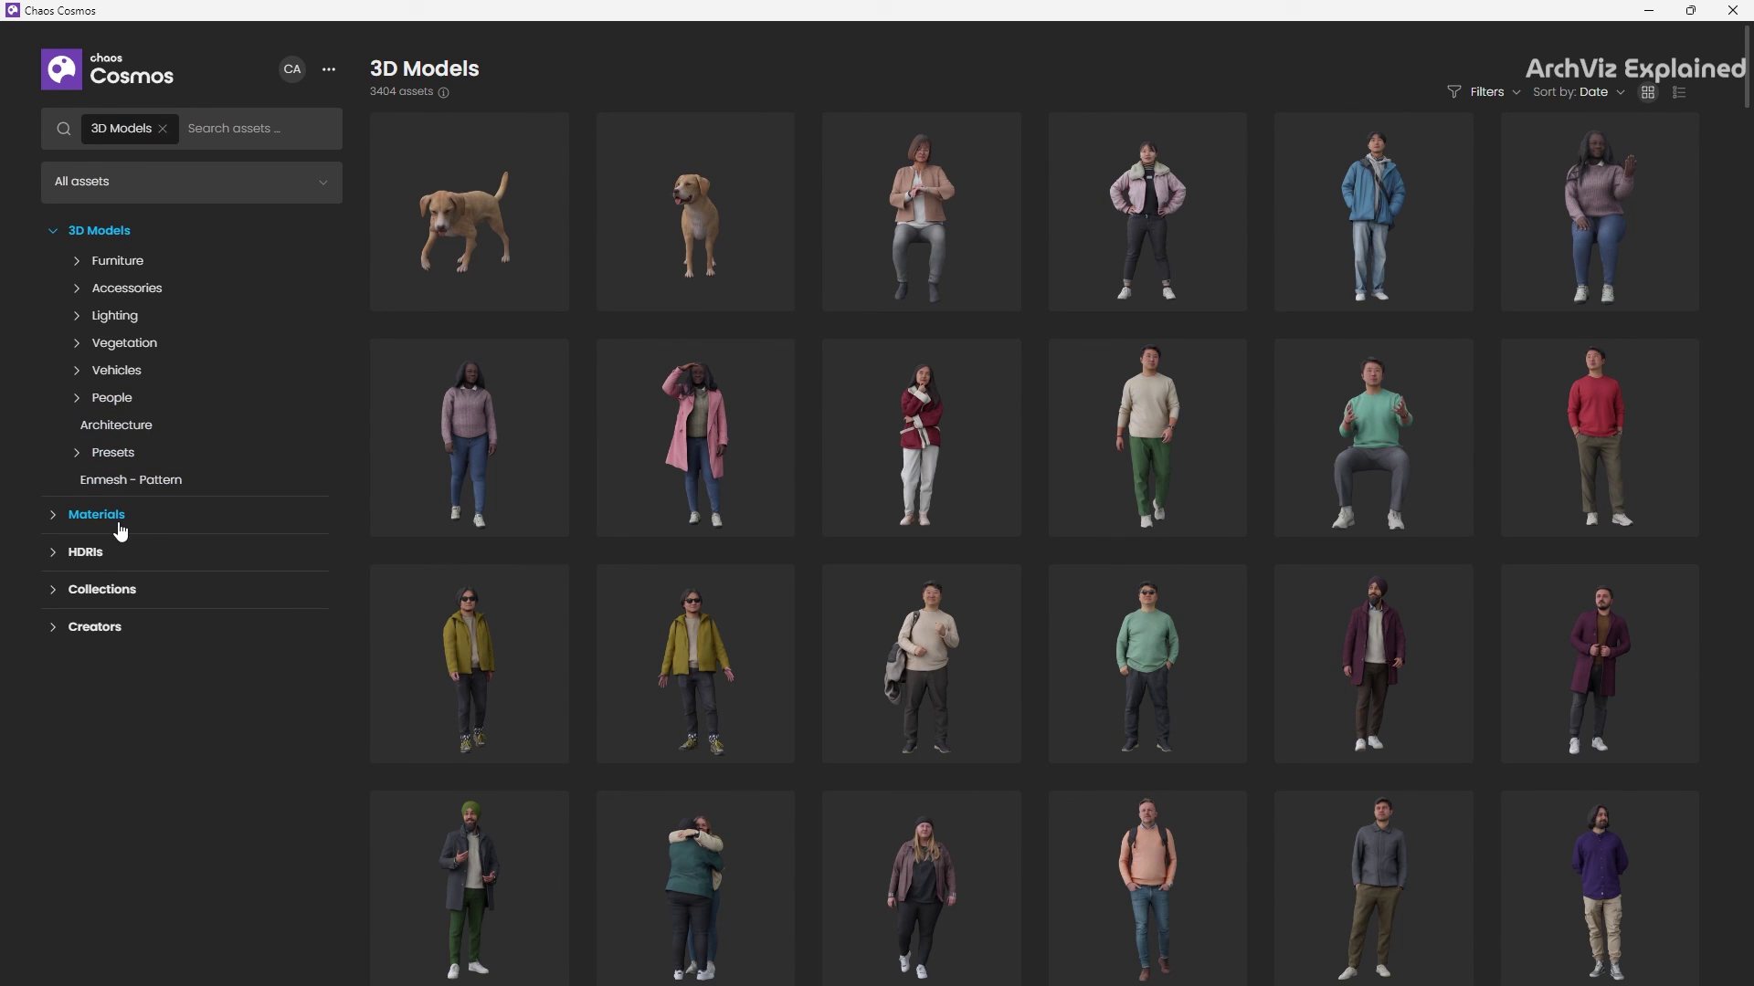
# Open the Materials library's Metal subcategory, listing 14 metal assets
pyautogui.click(119, 526)
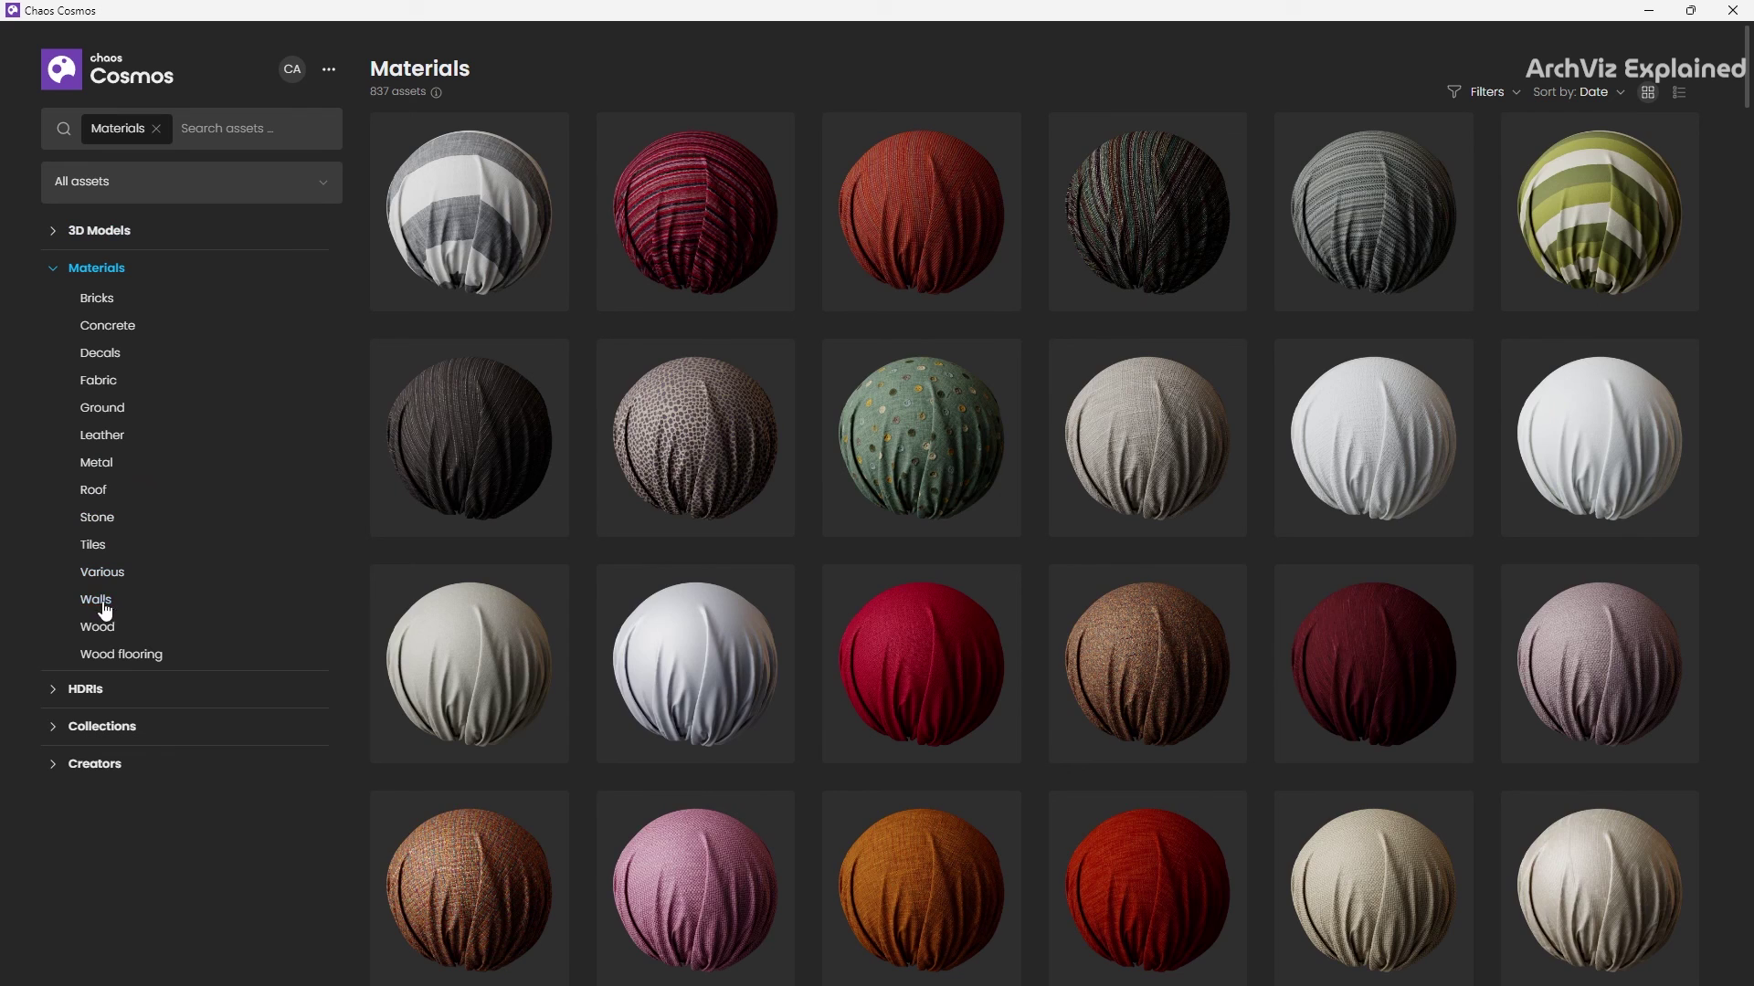
pyautogui.click(99, 465)
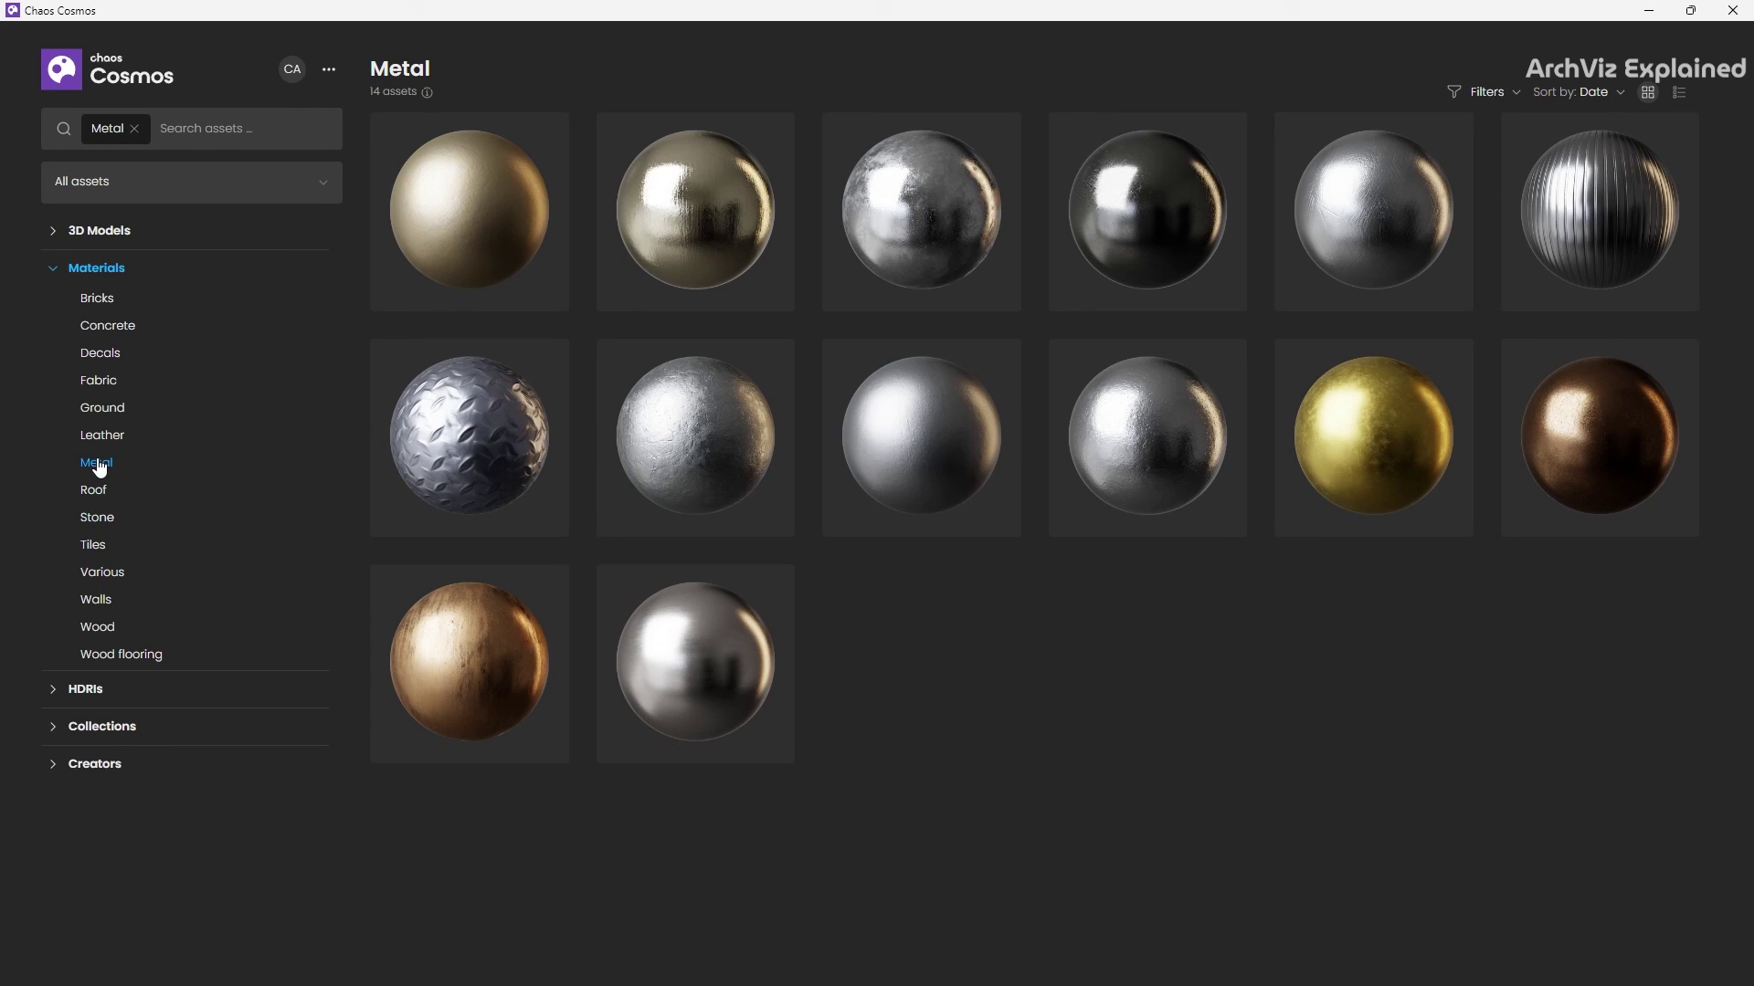